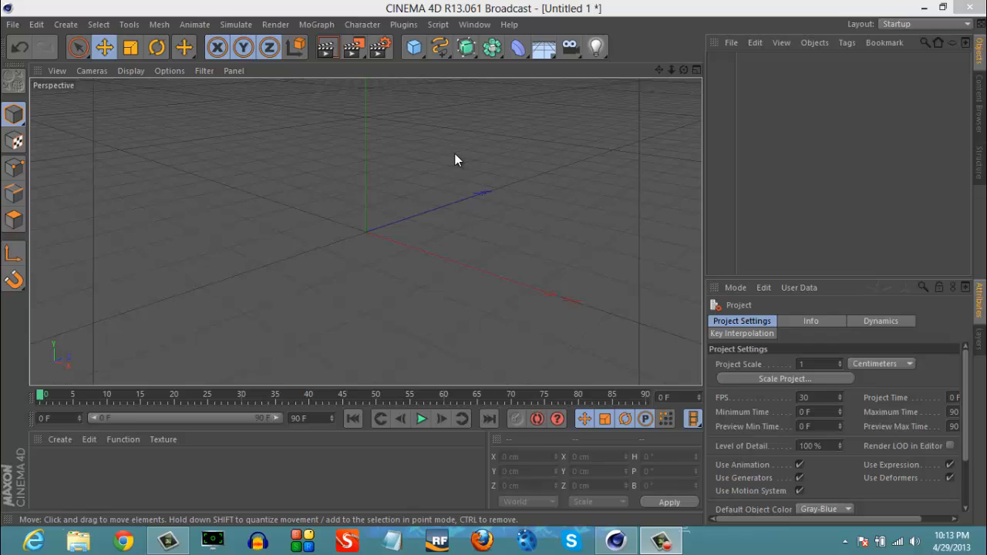
- Review the render settings for output, Ambient Occlusion and Global Illumination, and check the list of available effects
click(381, 48)
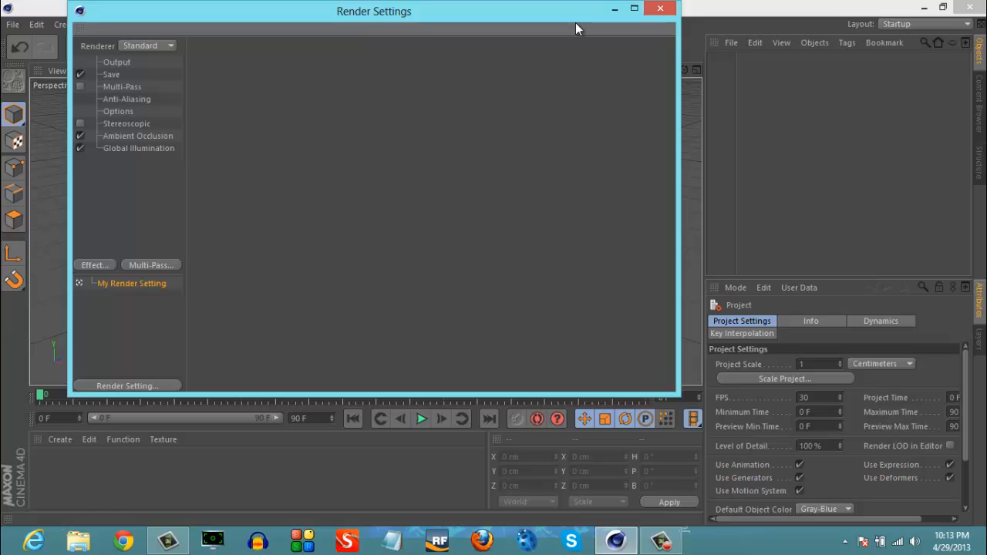
click(154, 61)
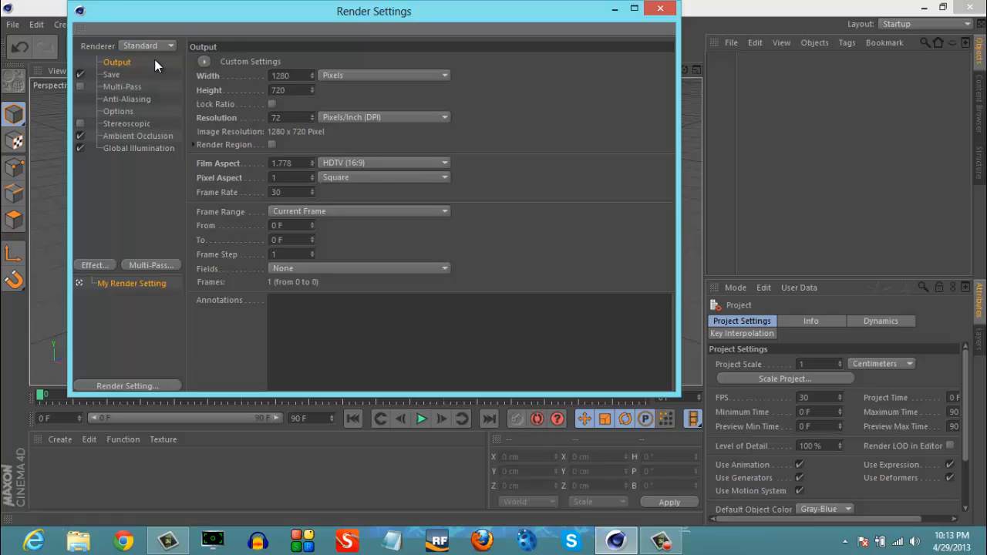
click(132, 136)
click(132, 149)
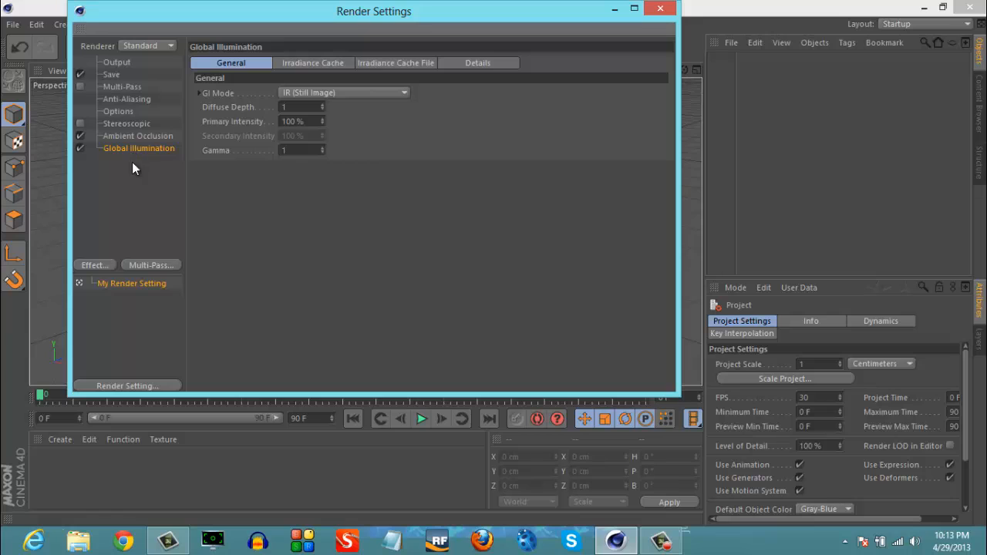
click(129, 183)
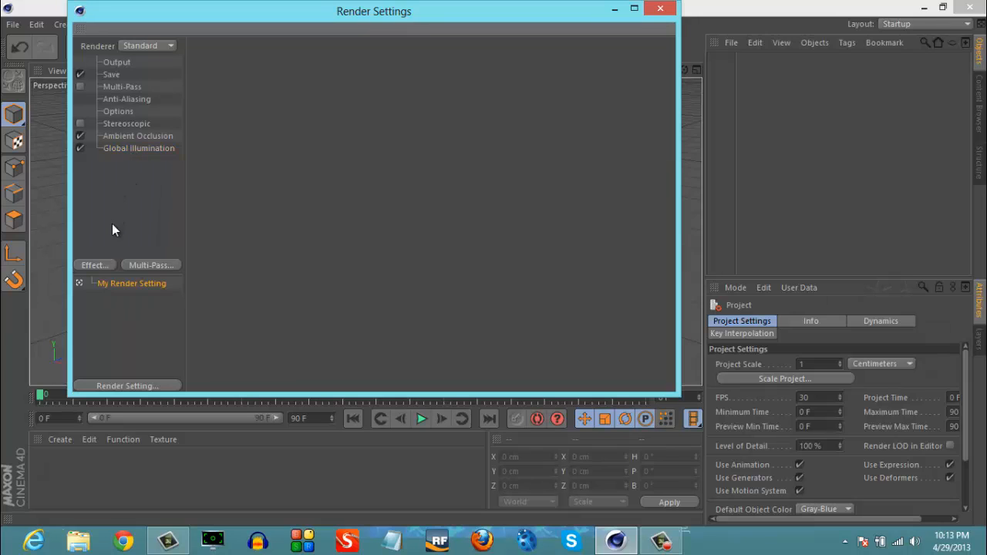
click(104, 266)
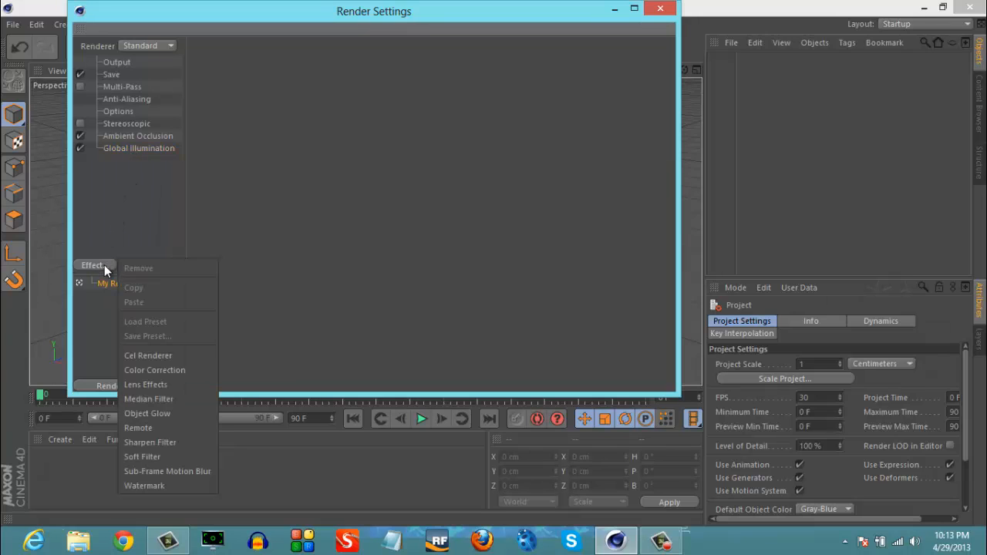
click(409, 252)
click(660, 9)
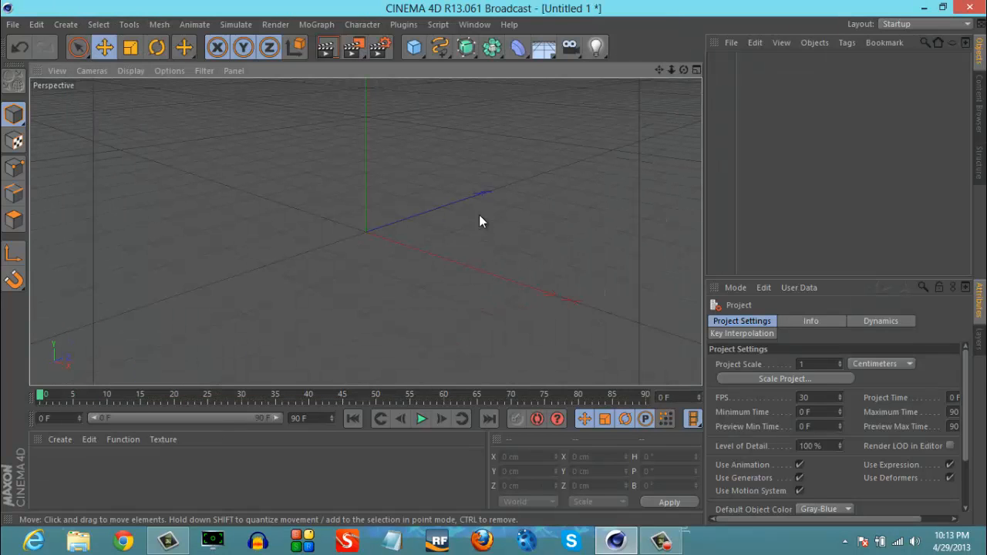
- Add a cube and reshape it into a flat floor slab of about 1121 × 29 × 648 cm
mouse_move(671, 70)
mouse_down()
mouse_move(494, 262)
mouse_move(670, 69)
mouse_up()
mouse_move(494, 264)
mouse_down()
mouse_move(511, 263)
mouse_move(495, 263)
mouse_up()
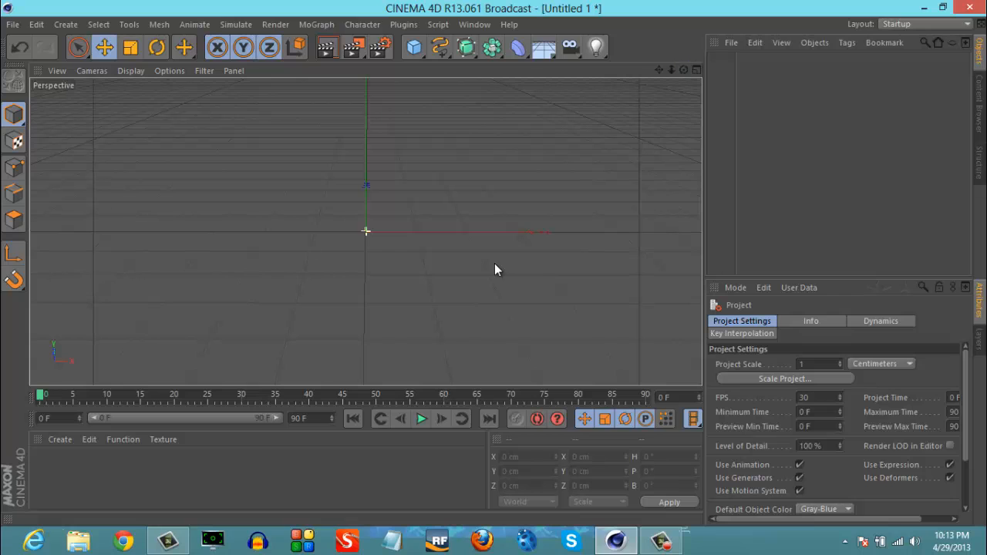
click(413, 49)
click(546, 71)
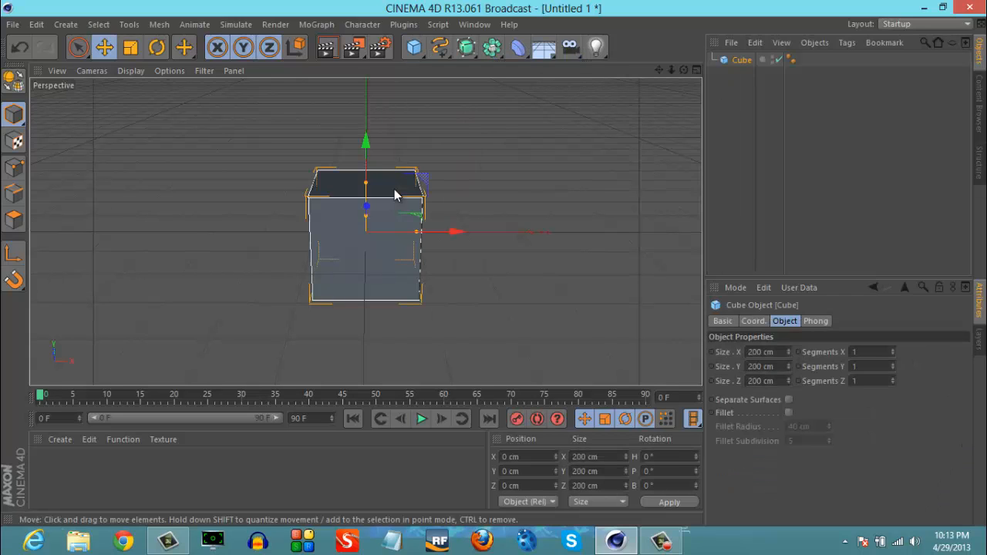
drag(367, 183, 650, 234)
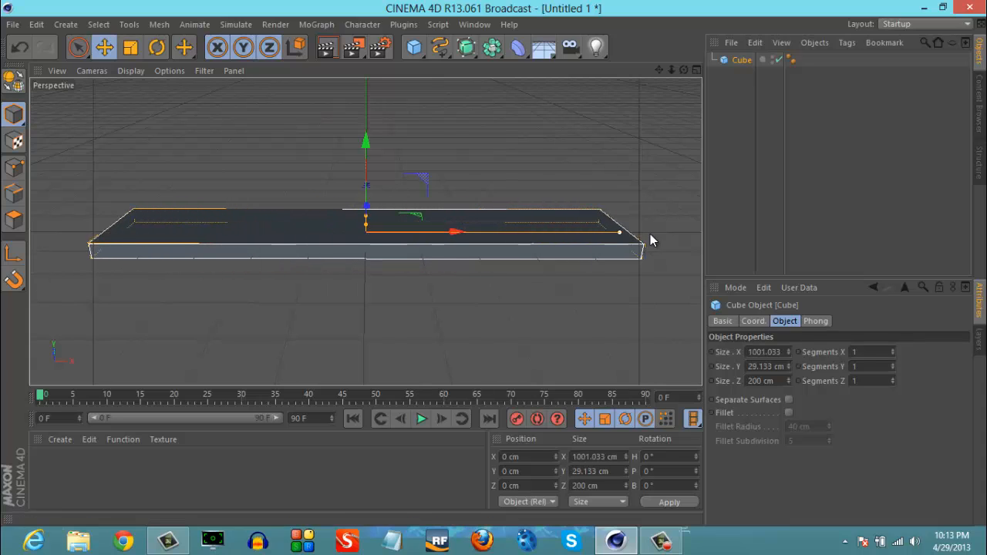
drag(366, 218, 365, 197)
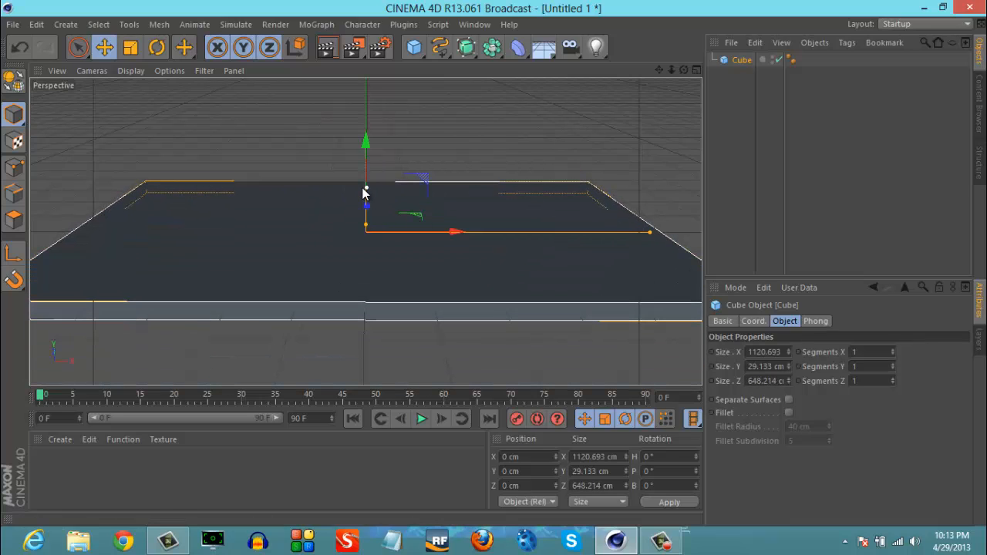
click(463, 160)
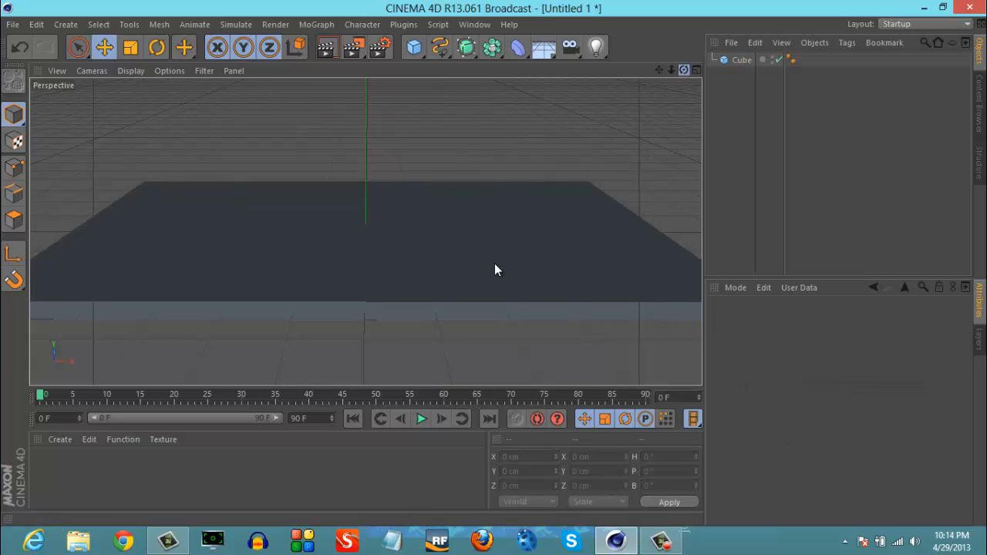
- Raise the floor slab along Y to about 12.7 cm
mouse_move(494, 264)
alt+mouse_down()
mouse_move(487, 264)
mouse_move(514, 264)
mouse_move(496, 264)
alt+mouse_up()
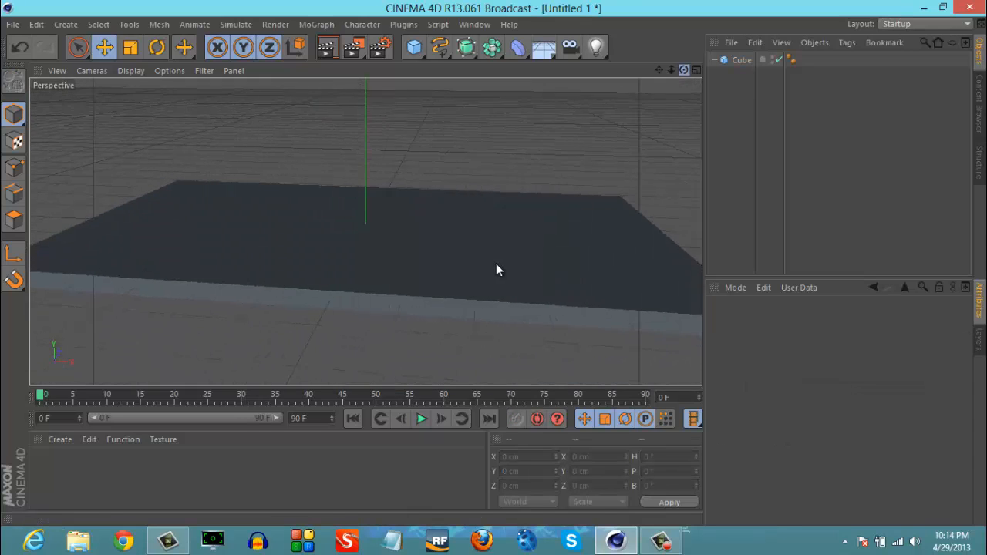
click(496, 250)
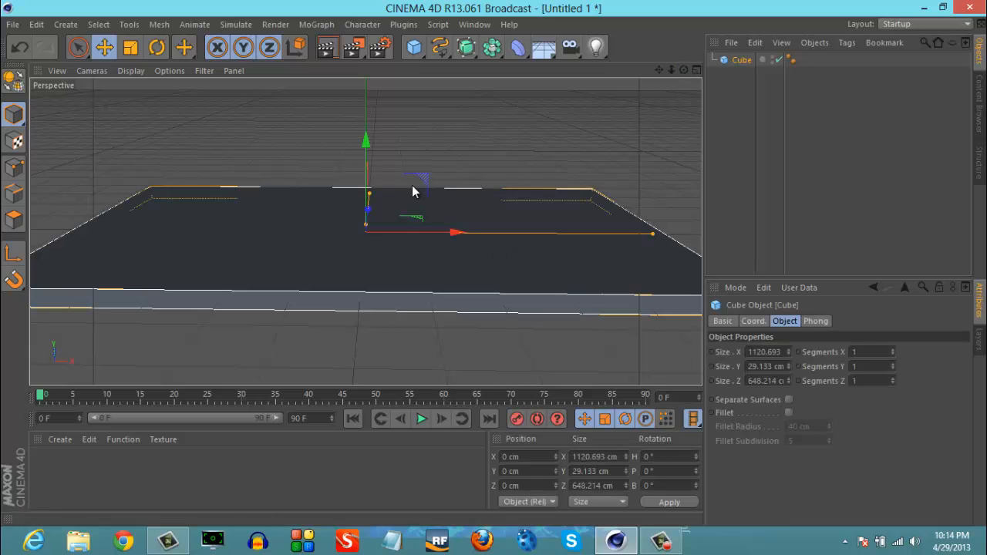
drag(368, 143, 369, 138)
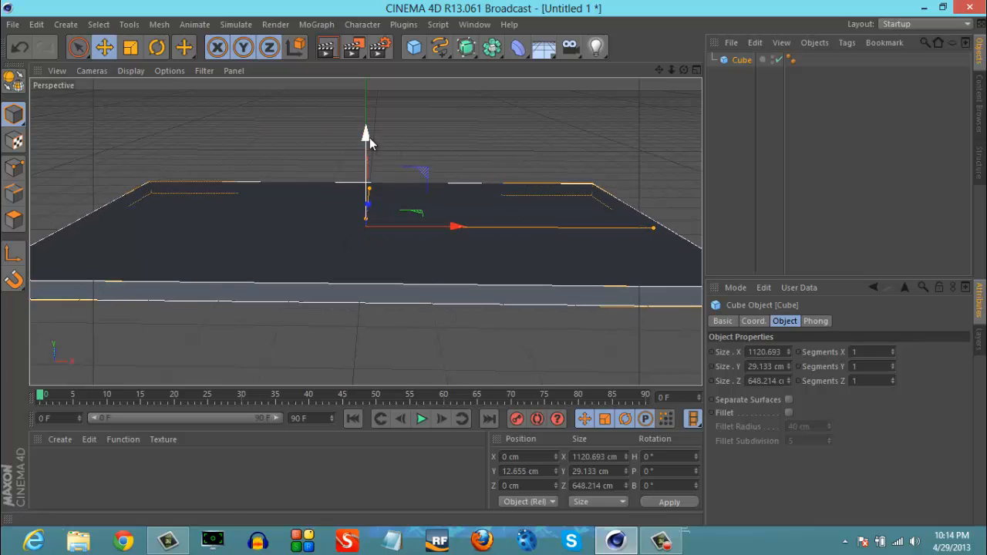
click(431, 172)
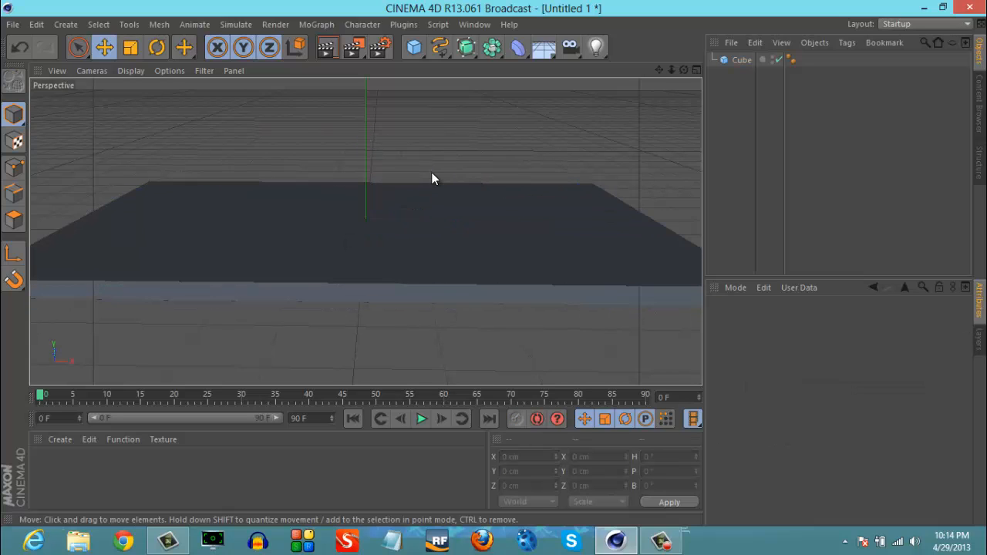
- Duplicate the floor slab and shorten the copy along X to about 579 cm
click(407, 240)
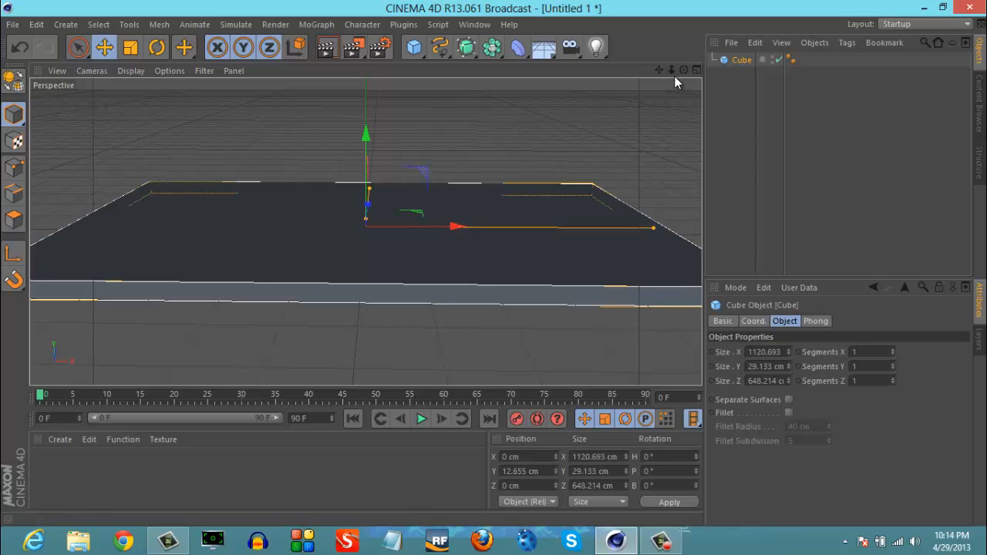
scroll(494, 270, down, 5)
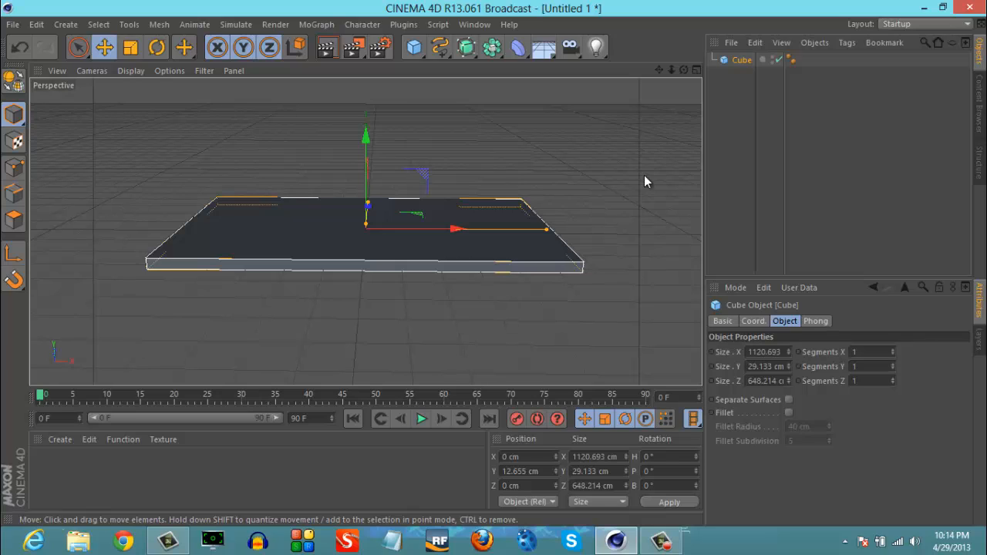
key(ctrl+v)
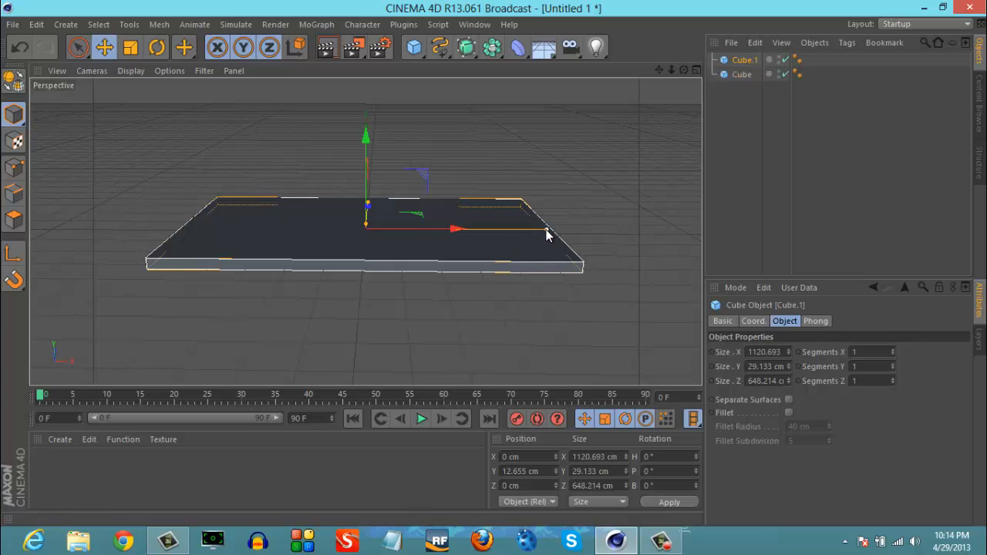
drag(546, 229, 459, 228)
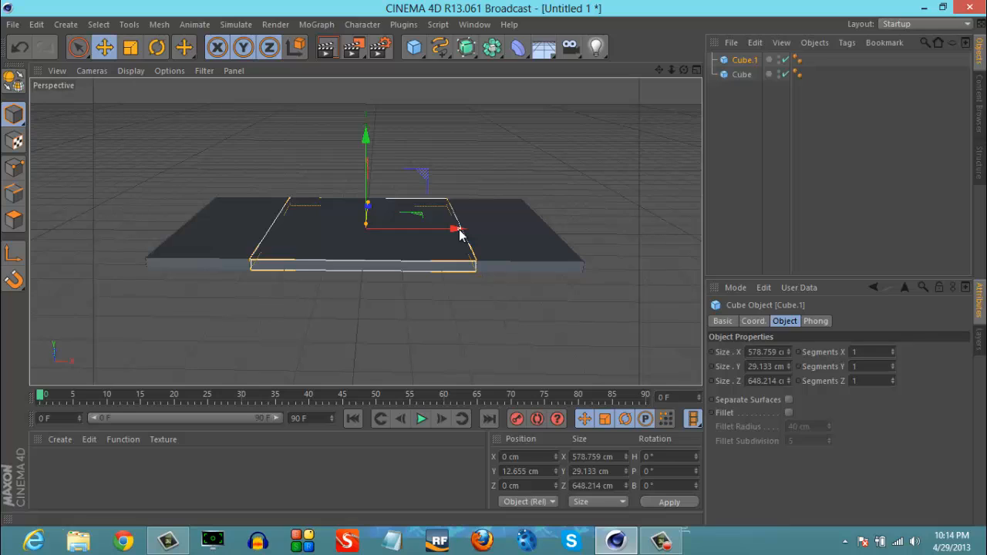
- Rotate the copied slab upright to a bank of about 88.7° and move it to the floor's positive X end, about X 539 cm
click(159, 47)
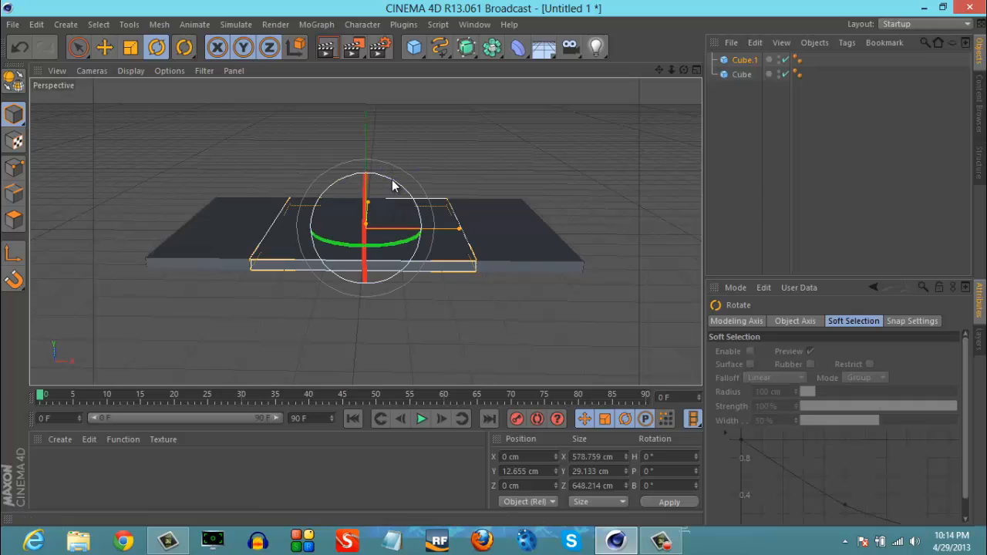
drag(391, 180, 430, 256)
click(696, 70)
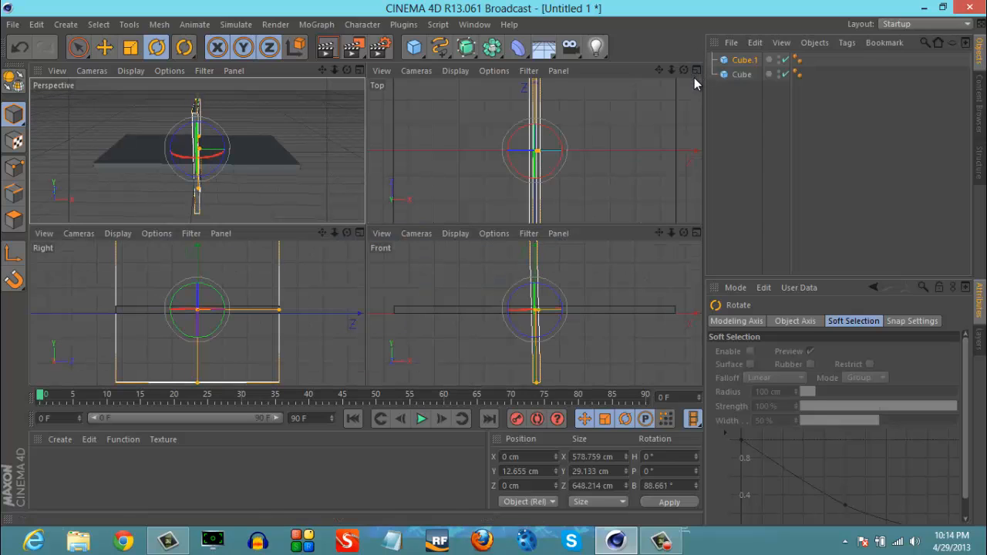
click(697, 70)
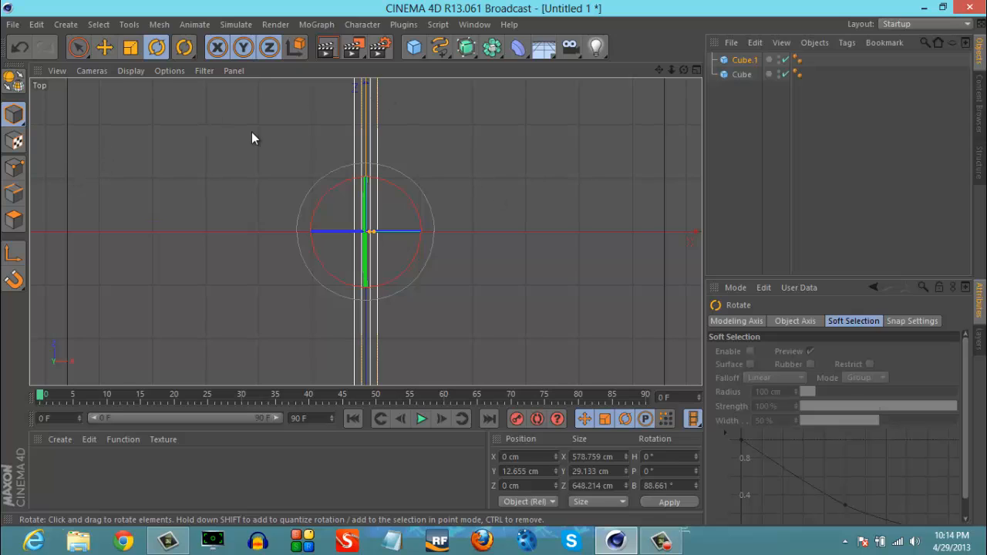
click(104, 47)
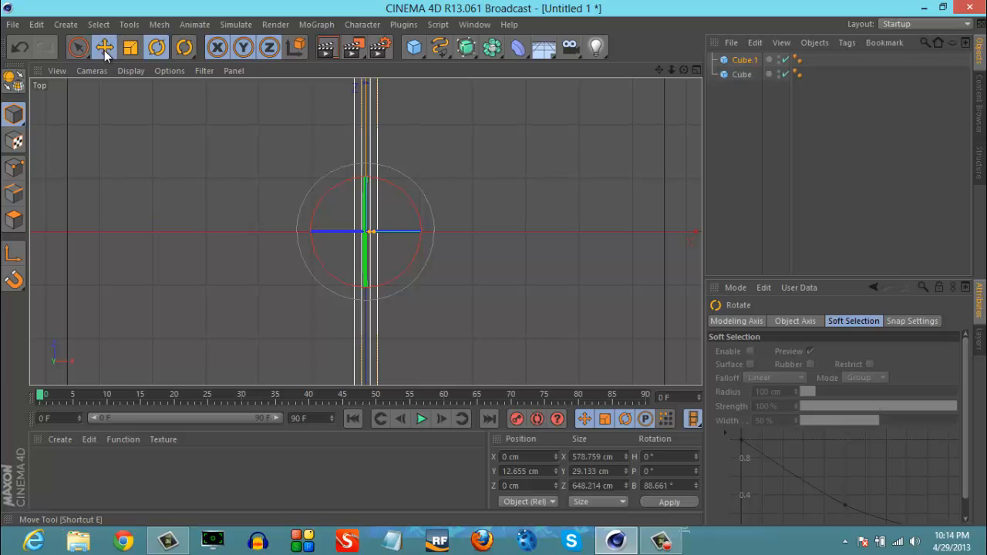
drag(423, 233, 495, 270)
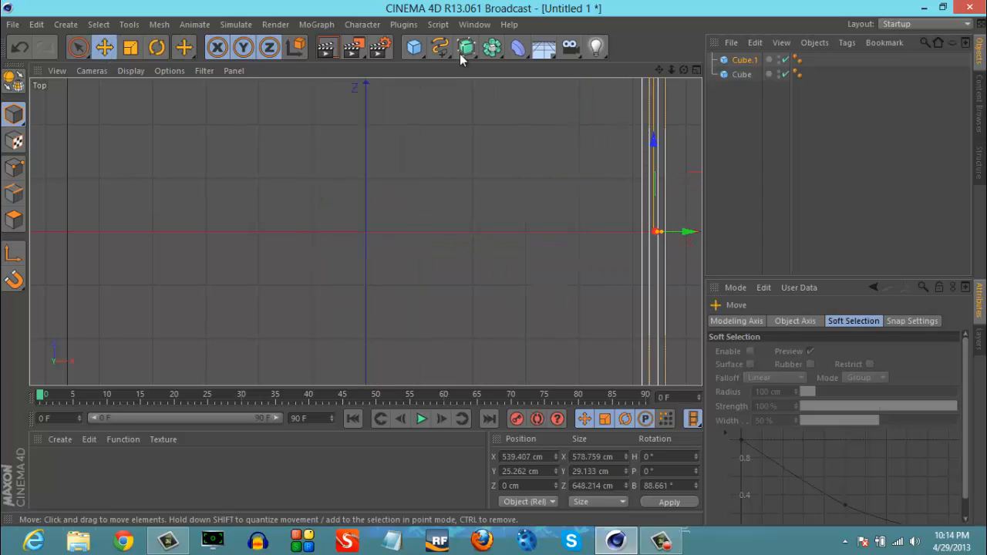
- Shorten the upright wall to about 395 cm and position it on the floor's end at about X 544 cm, Y 198 cm
click(696, 70)
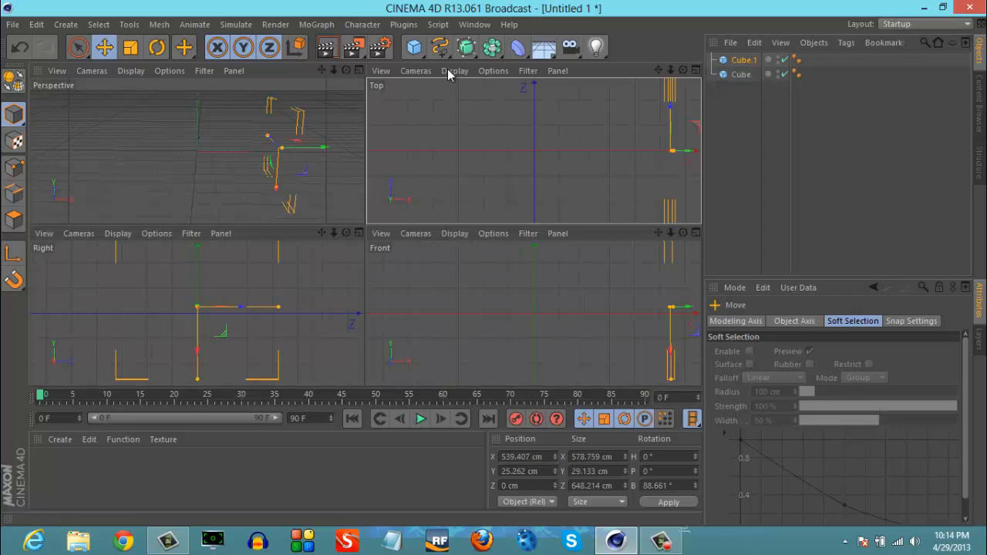
click(359, 69)
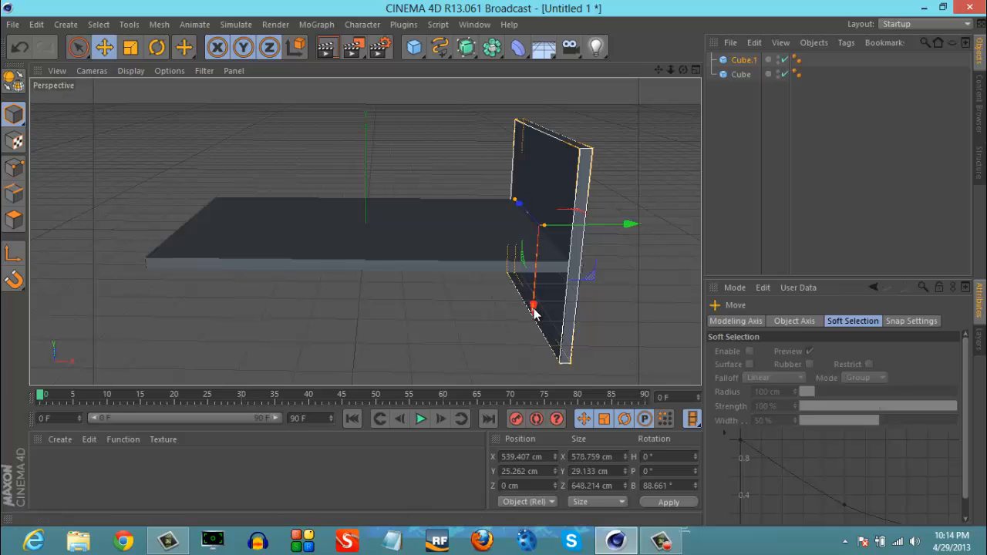
drag(533, 312, 535, 249)
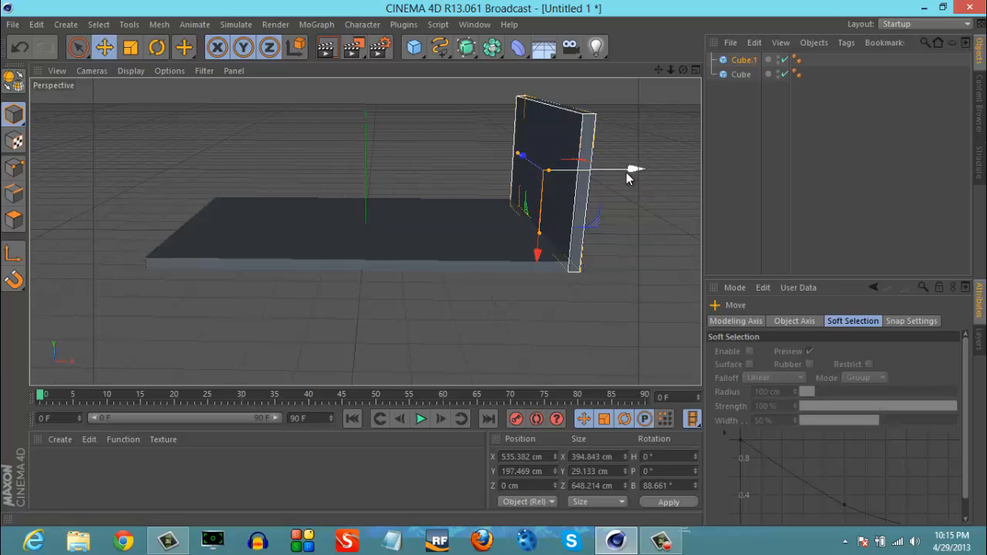
drag(632, 177, 632, 177)
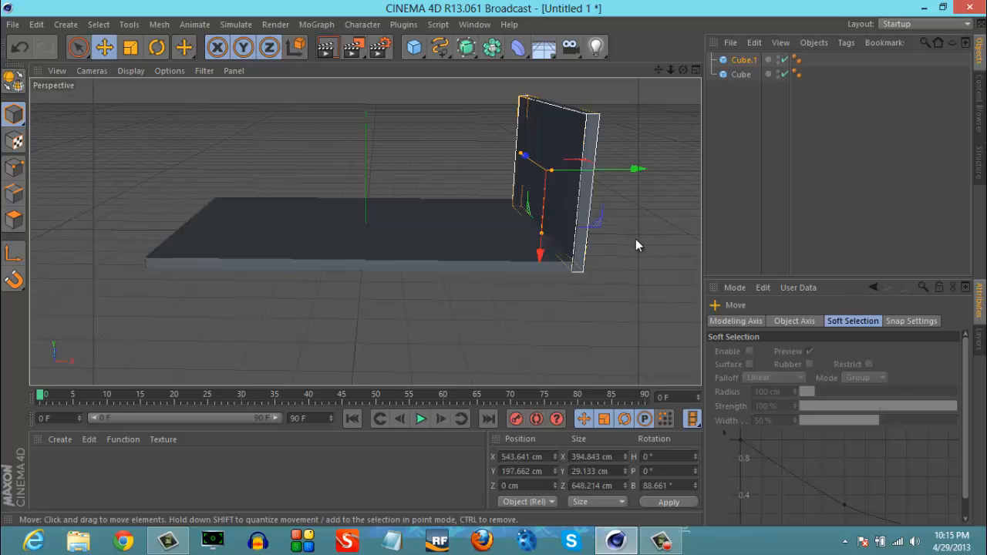
click(635, 240)
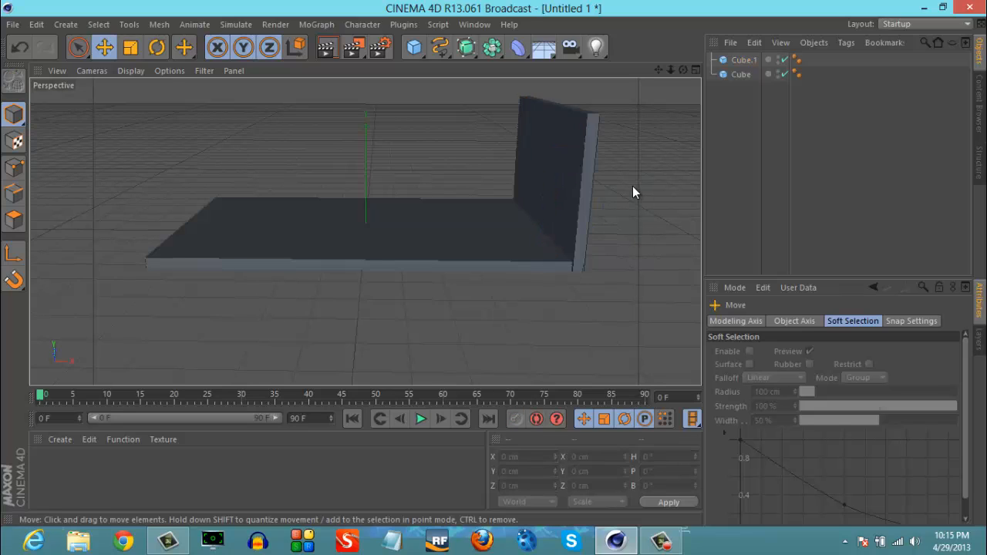
- Duplicate the upright end wall in place
click(580, 193)
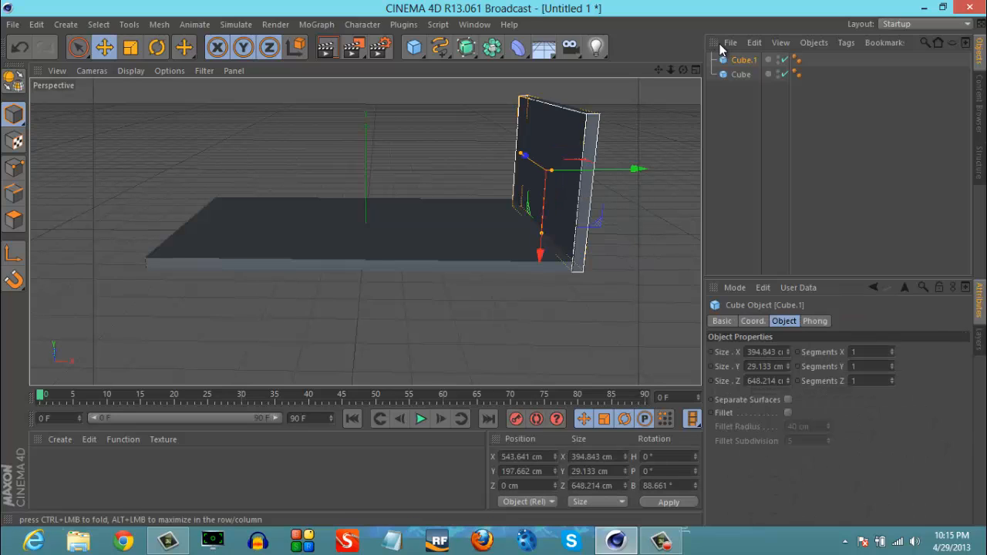
click(696, 71)
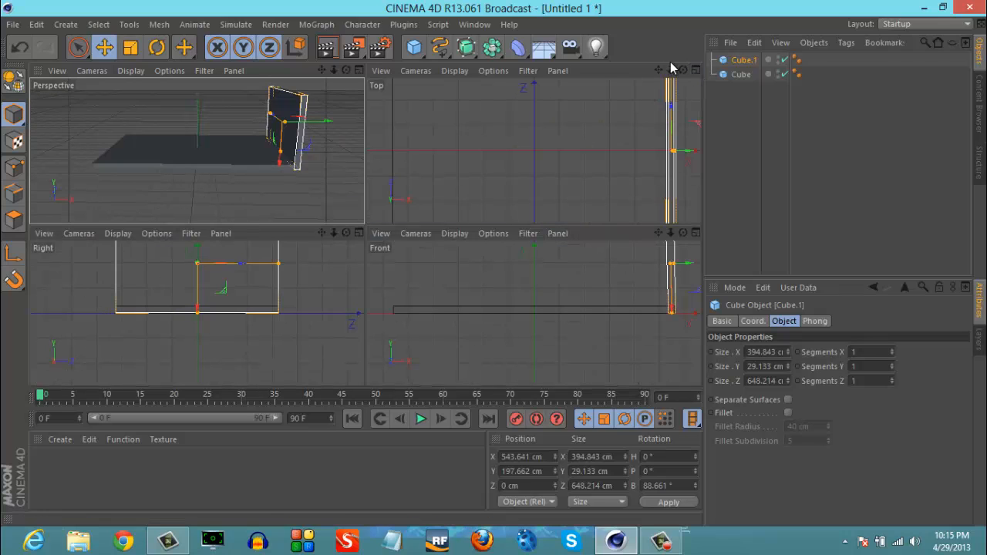
drag(659, 70, 496, 227)
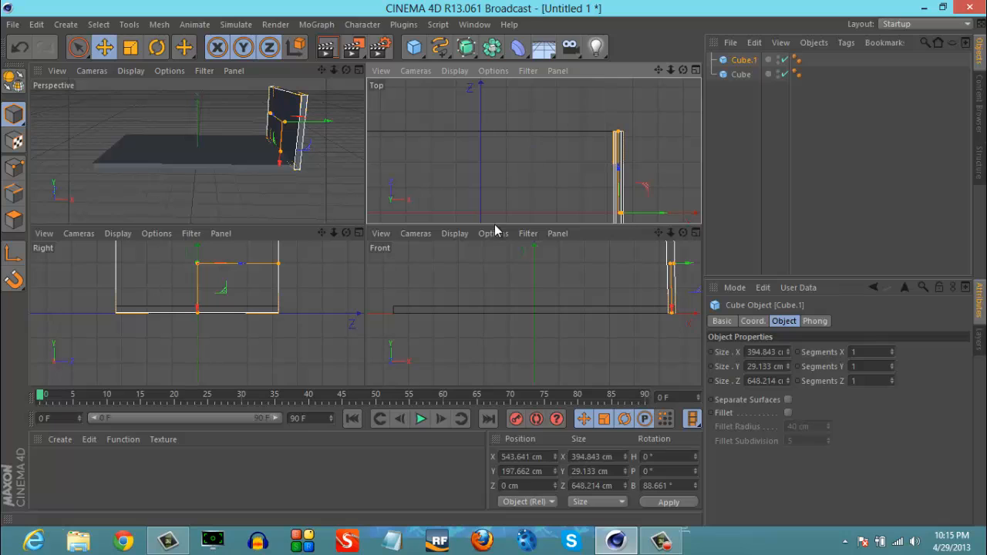
click(359, 70)
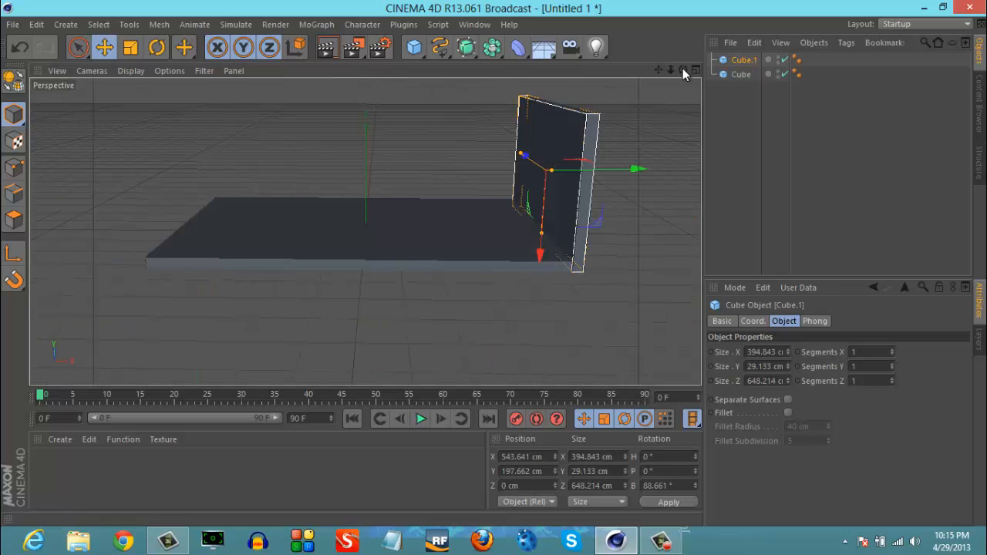
drag(682, 73, 496, 263)
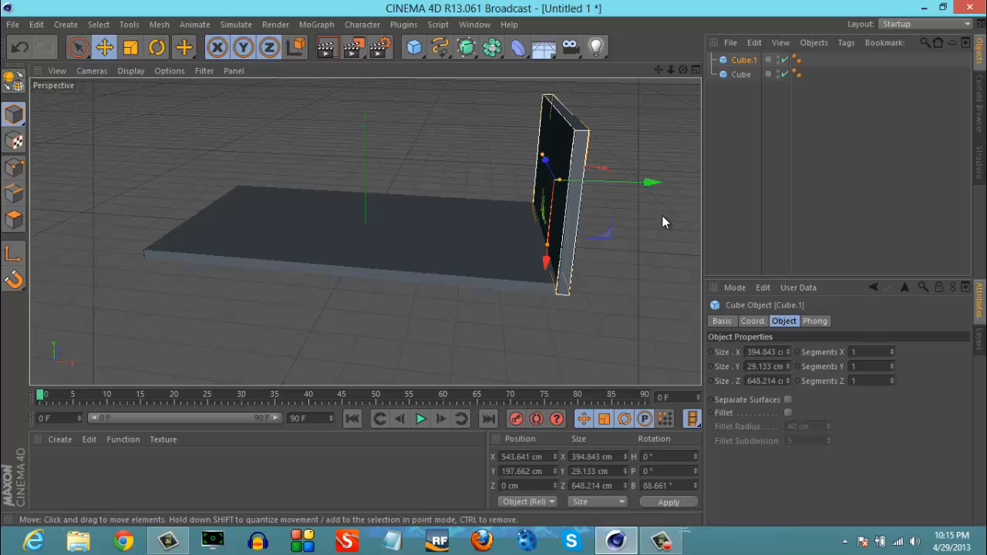
key(ctrl+c)
key(ctrl+v)
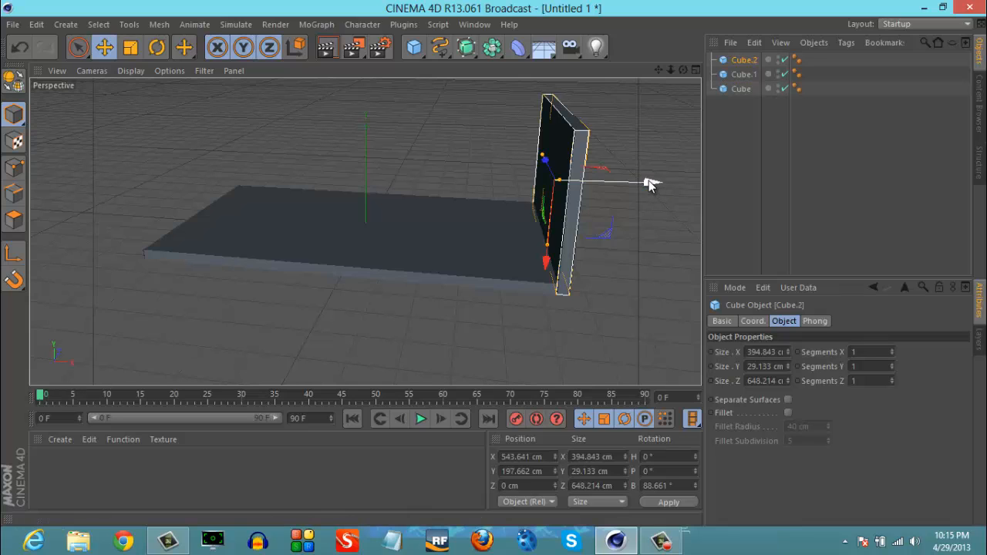
- Move the duplicated end wall to the floor's negative X end, at about X -560 cm, Y 172 cm
drag(652, 181, 277, 186)
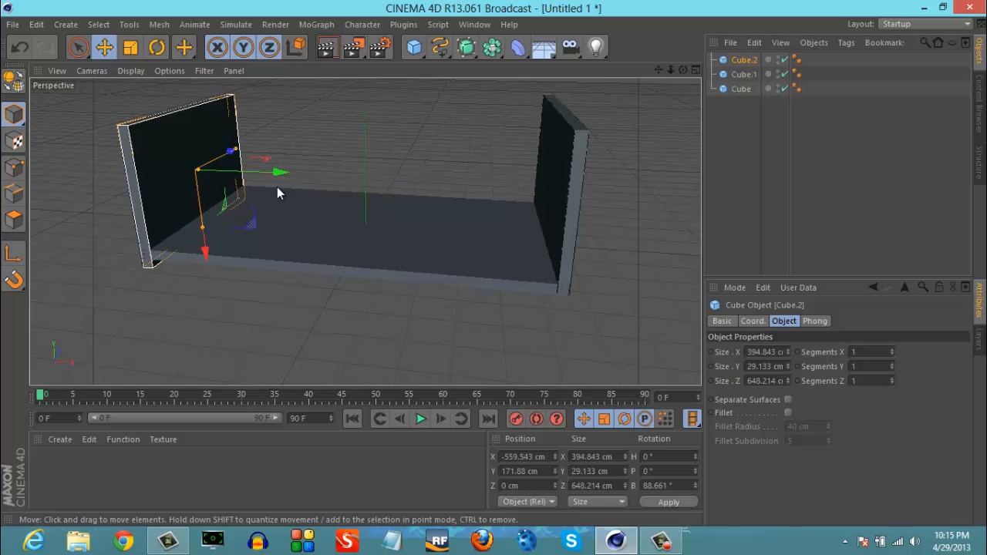
drag(660, 68, 496, 264)
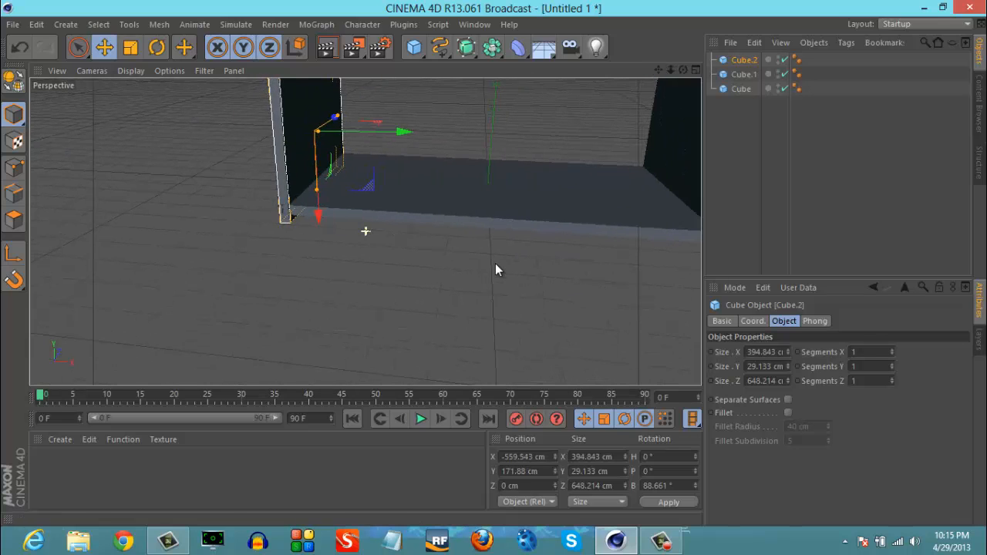
drag(319, 216, 320, 213)
drag(379, 125, 382, 126)
click(354, 213)
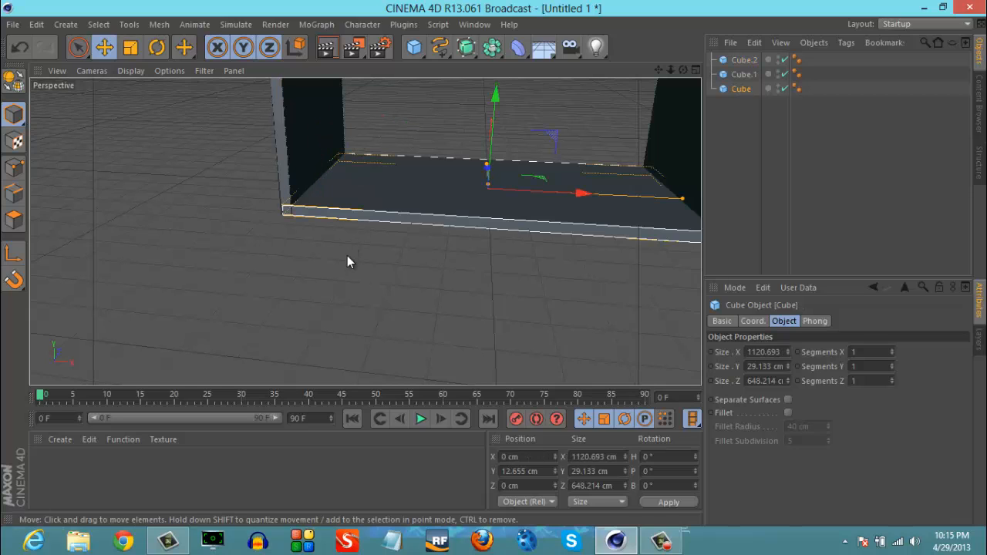
click(347, 255)
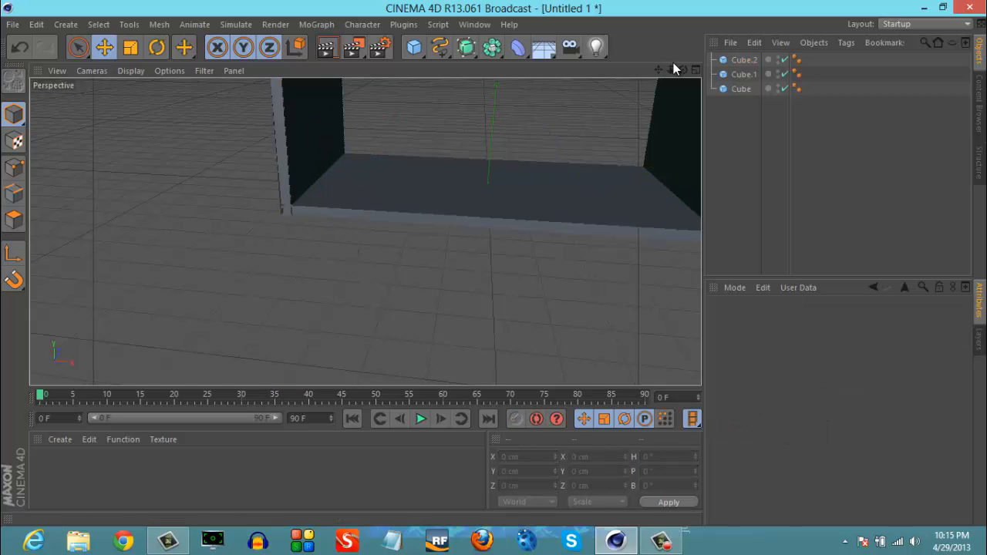
- Duplicate the floor slab in place and rotate the copy upright to a pitch of about -89.7°
mouse_move(500, 264)
mouse_down()
mouse_move(467, 279)
mouse_move(494, 263)
mouse_up()
click(525, 193)
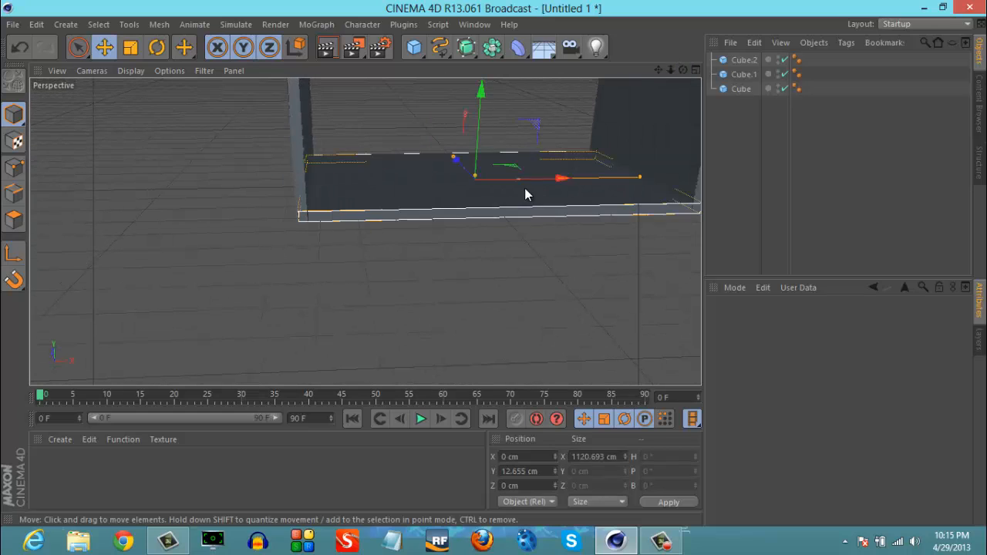
key(ctrl+c)
key(ctrl+v)
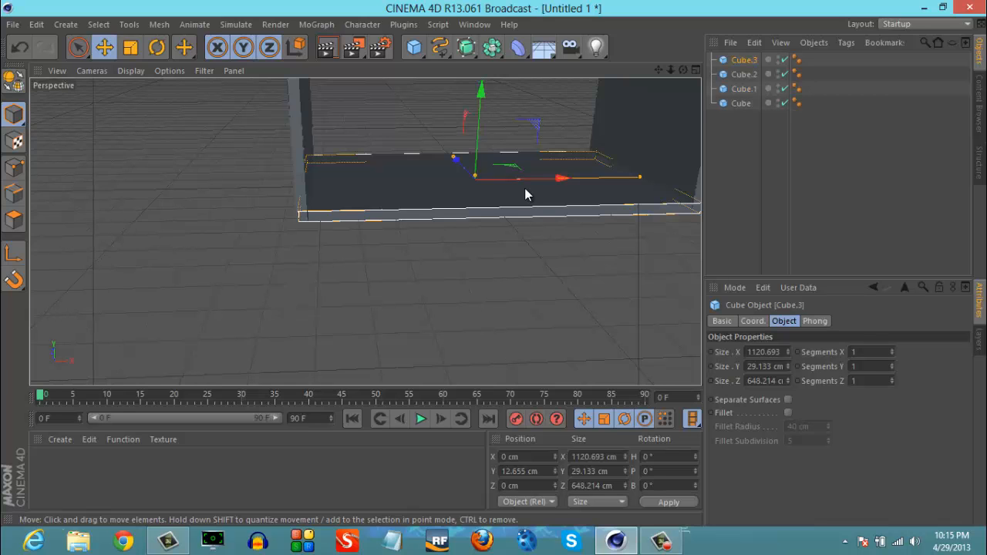
drag(660, 71, 532, 289)
key(r)
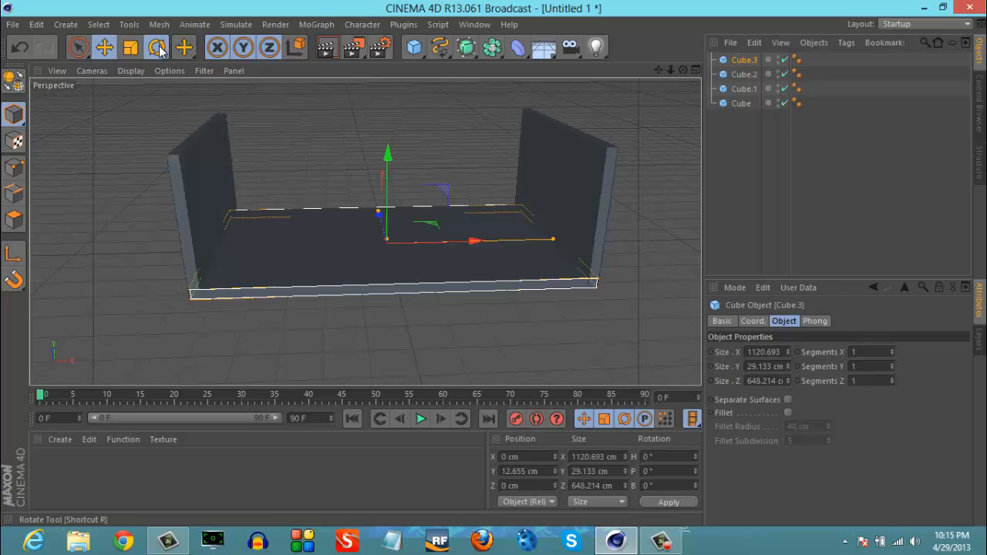
drag(391, 279, 384, 89)
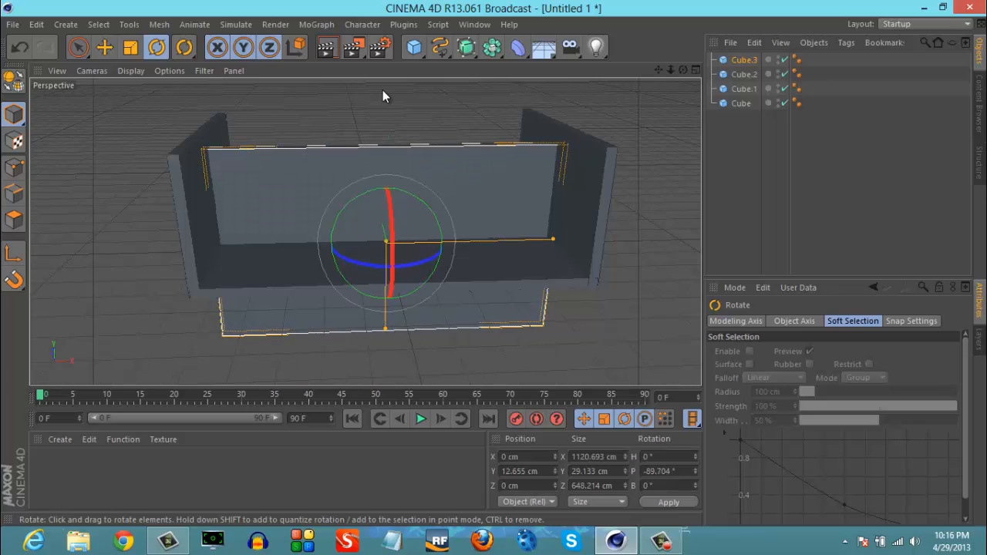
- Shorten the upright copy to about 420 cm along Z and raise it to about Y 184 cm
click(104, 47)
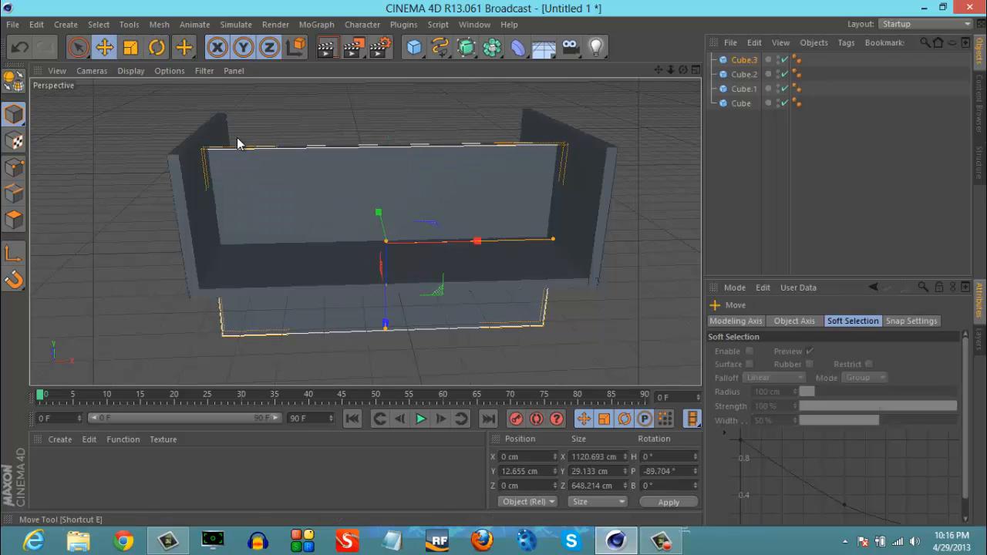
drag(385, 286, 387, 253)
drag(386, 256, 387, 275)
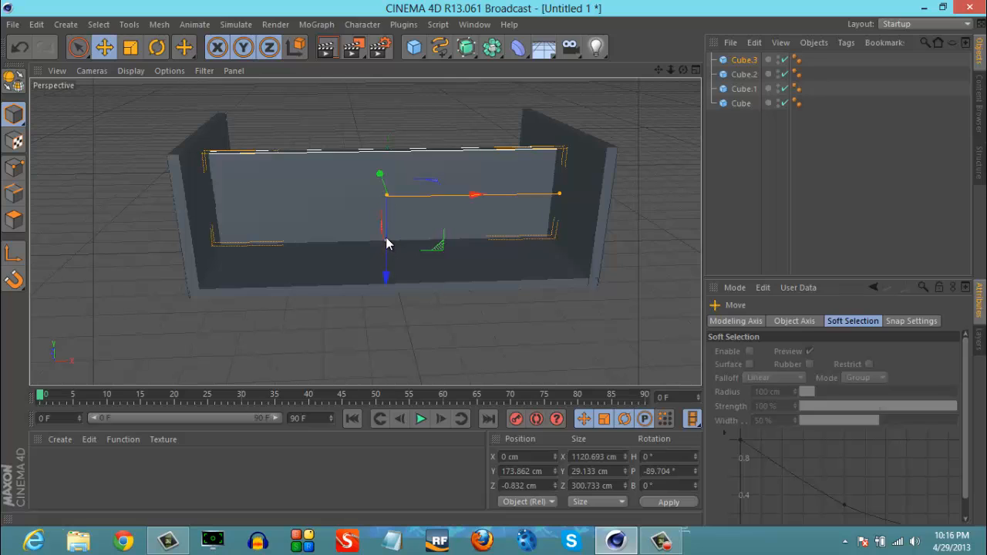
drag(387, 238, 387, 274)
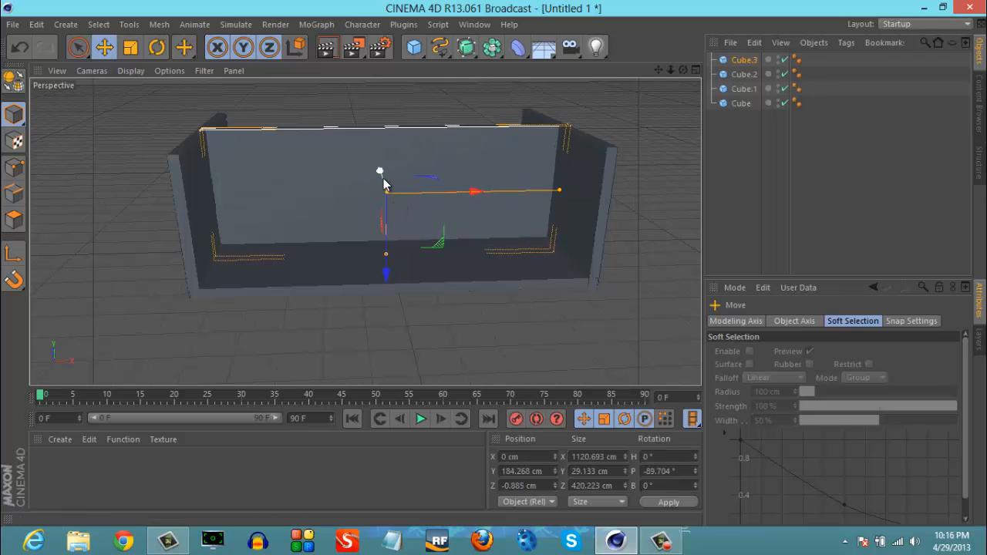
- Move the upright wall to the floor's rear edge, at about Y 186 cm, Z 311 cm
click(696, 71)
drag(483, 172, 482, 91)
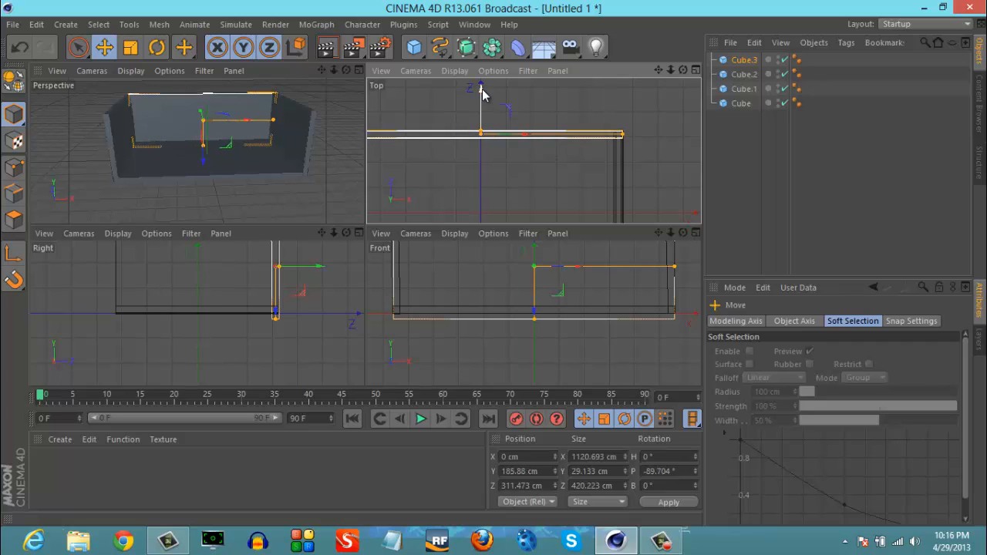
click(359, 70)
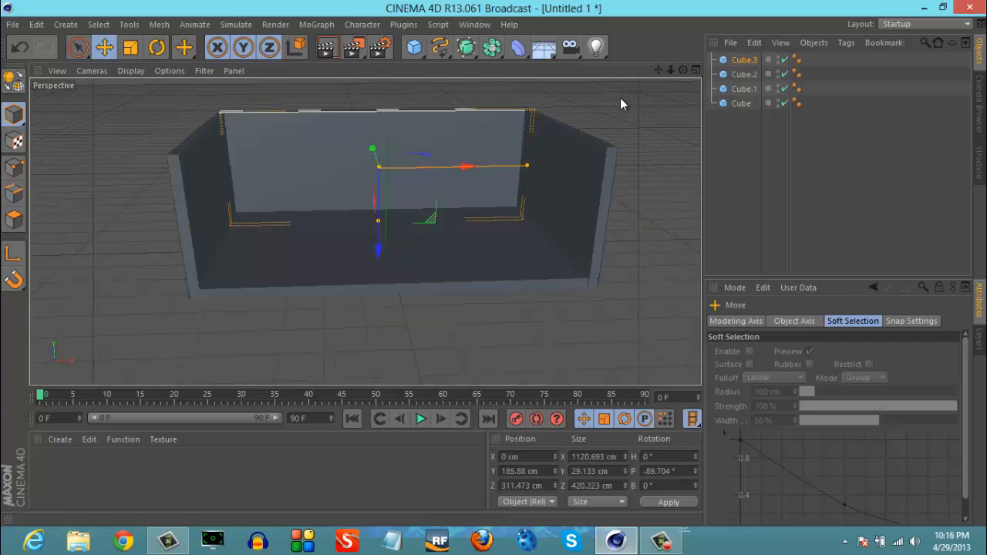
click(623, 107)
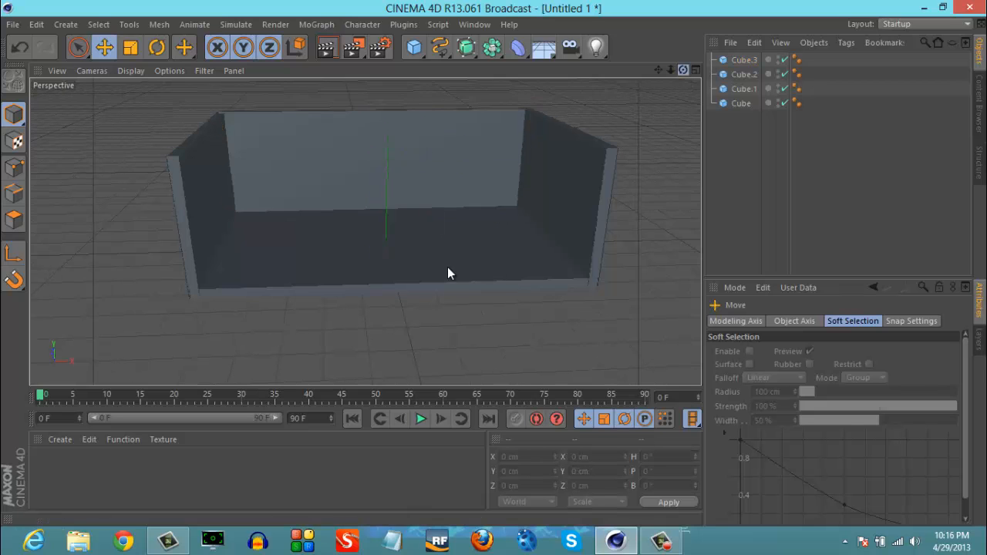
- Shorten the back wall's height and position it so its lower edge ends near the floor slab
alt+drag(447, 267, 493, 269)
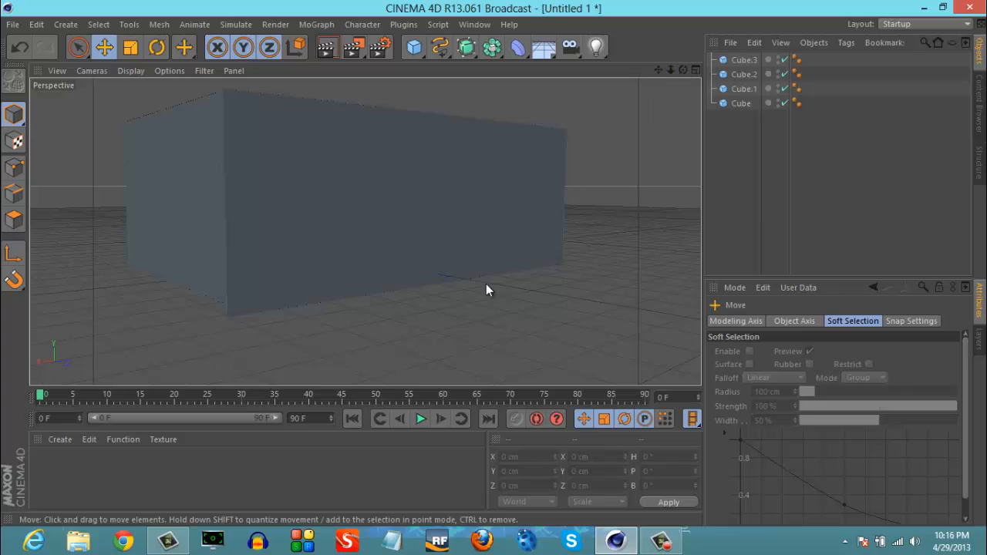
click(432, 239)
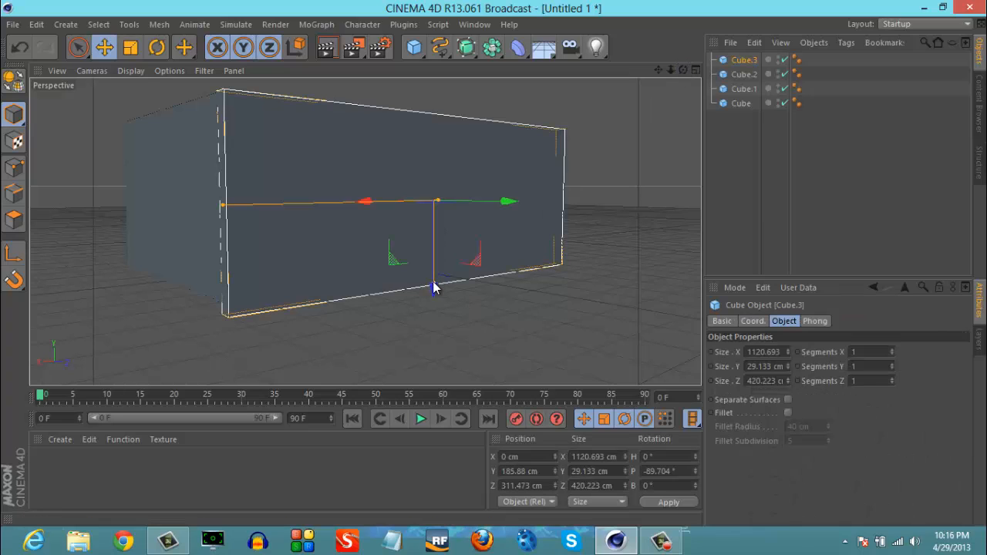
drag(433, 287, 433, 284)
click(372, 359)
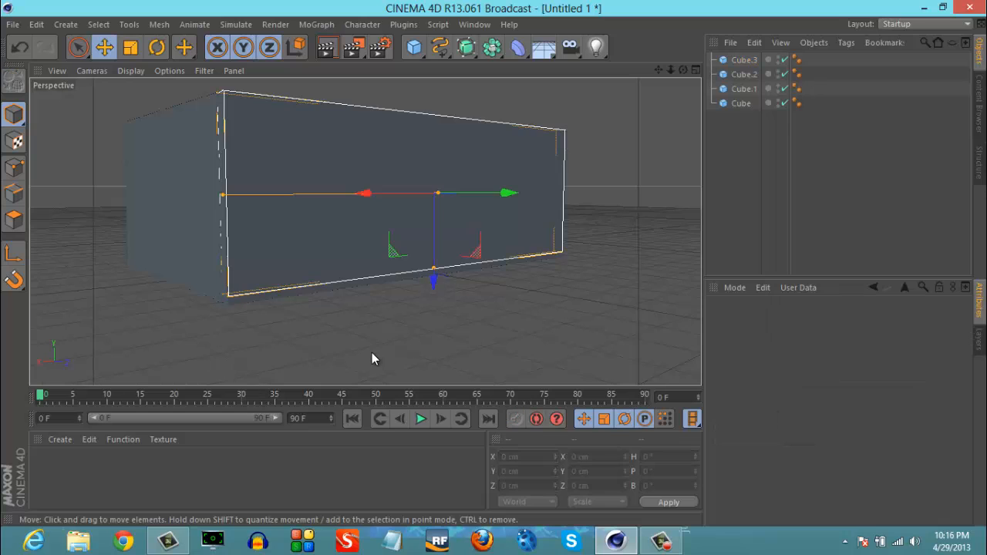
drag(682, 70, 493, 263)
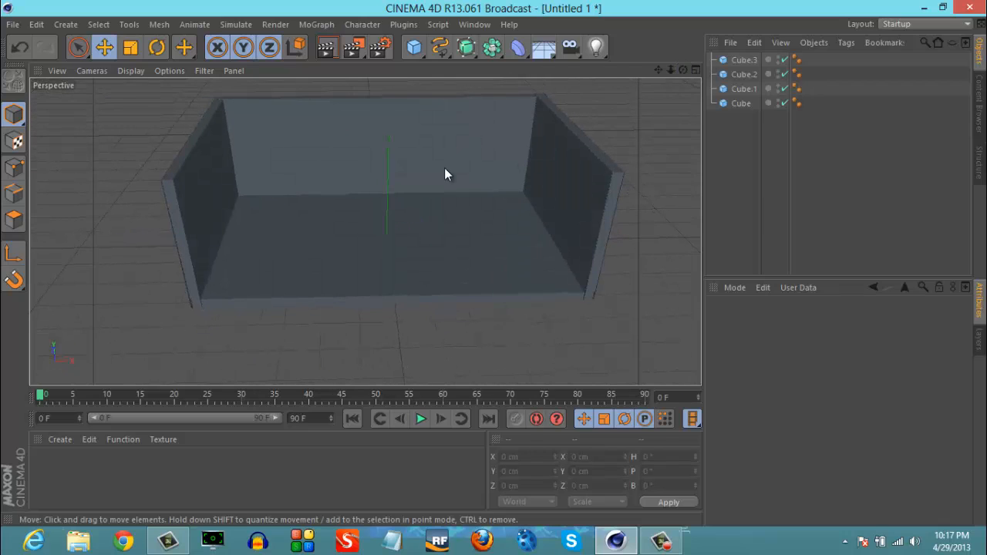
- Duplicate the floor slab and raise the copy to about Y 376 cm as a roof
click(437, 218)
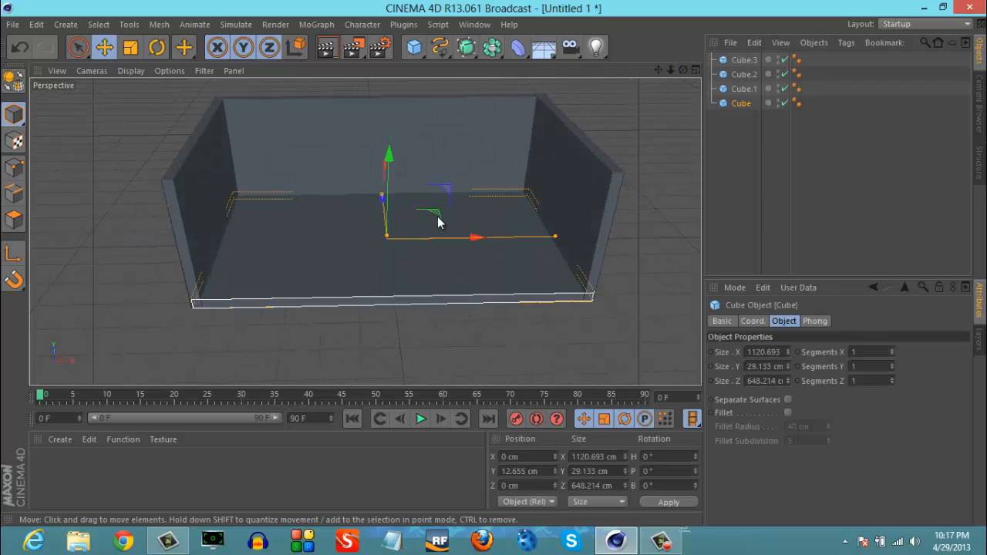
key(ctrl+c)
key(ctrl+v)
drag(389, 159, 494, 263)
click(649, 129)
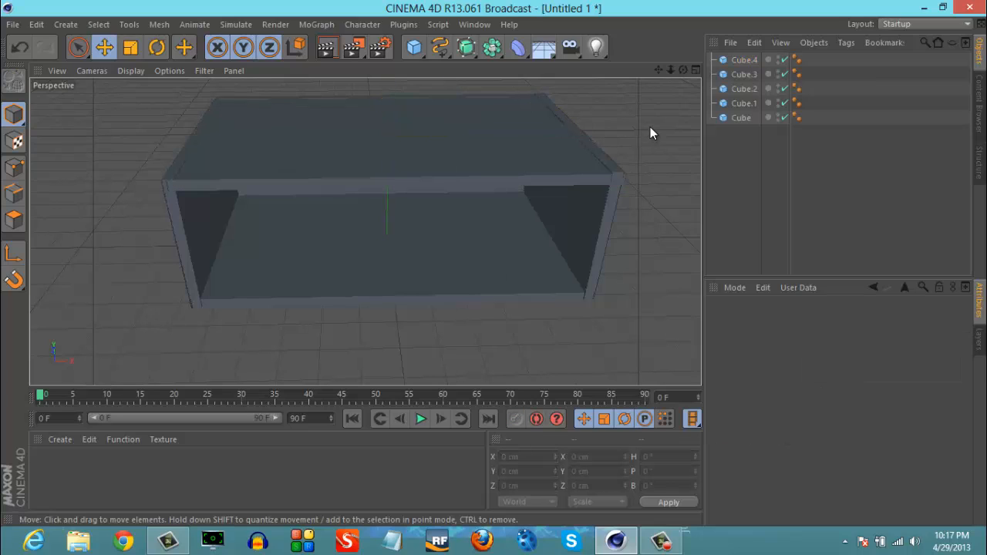
- Lower the roof slab to about Y 375 cm and fit its X length between the side walls
click(453, 141)
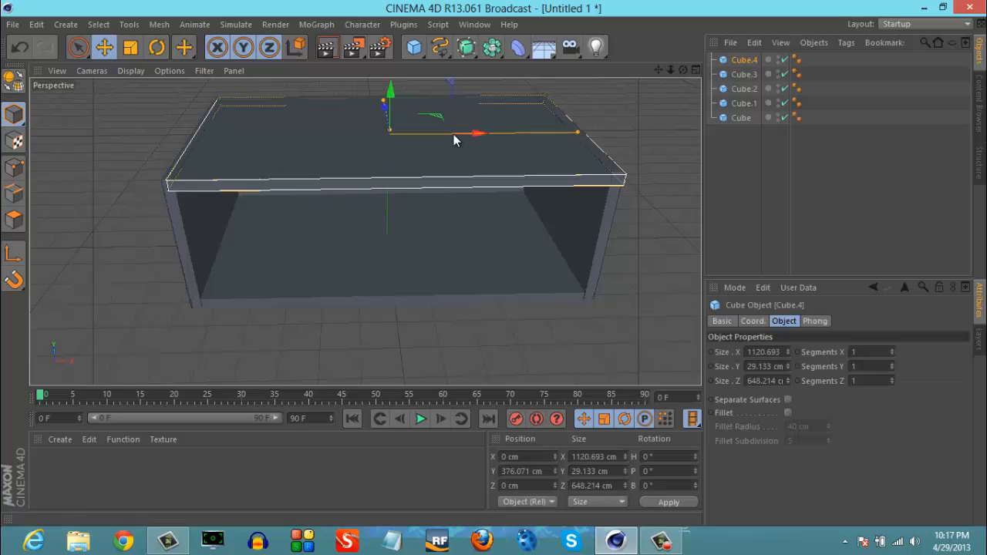
drag(392, 88, 389, 98)
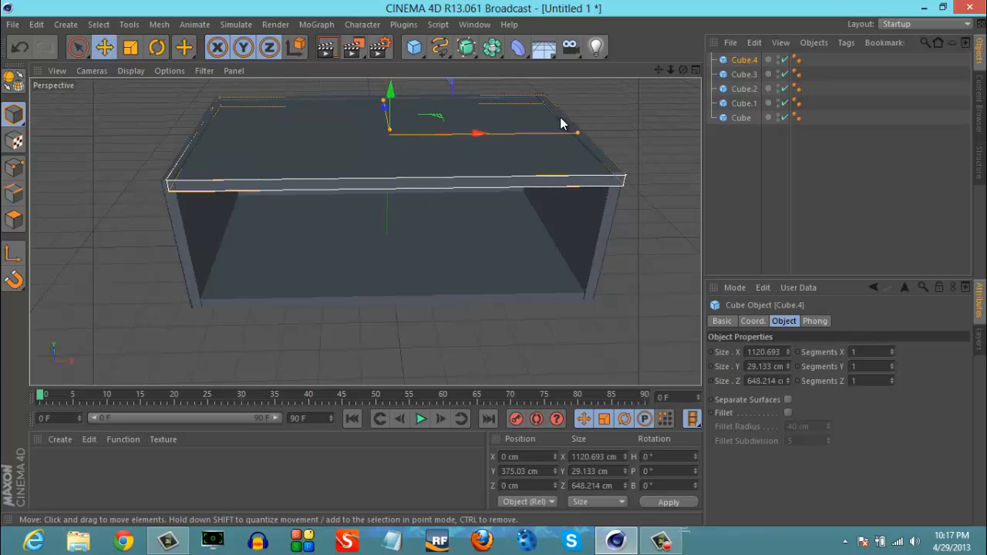
mouse_move(578, 132)
mouse_down()
mouse_move(586, 132)
mouse_move(577, 134)
mouse_up()
drag(480, 134, 479, 137)
- Add a 200 cm cube inside the room and raise it onto the floor, to about Y 96 cm
click(491, 302)
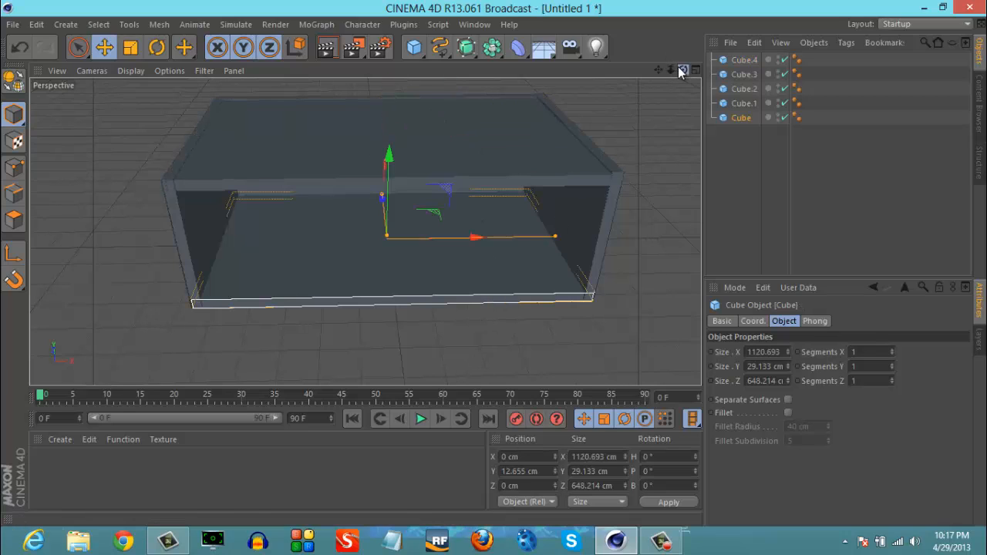
drag(682, 70, 495, 263)
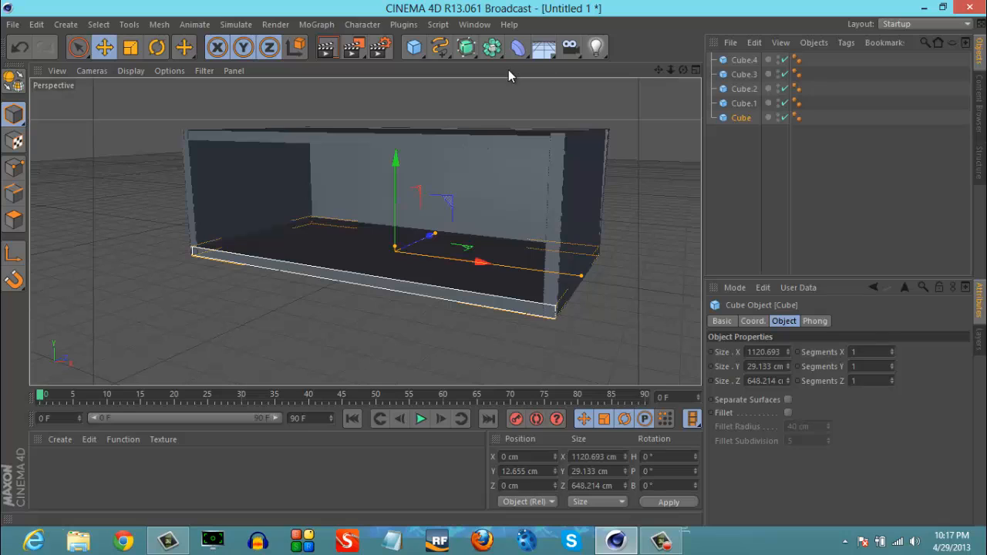
drag(414, 47, 537, 67)
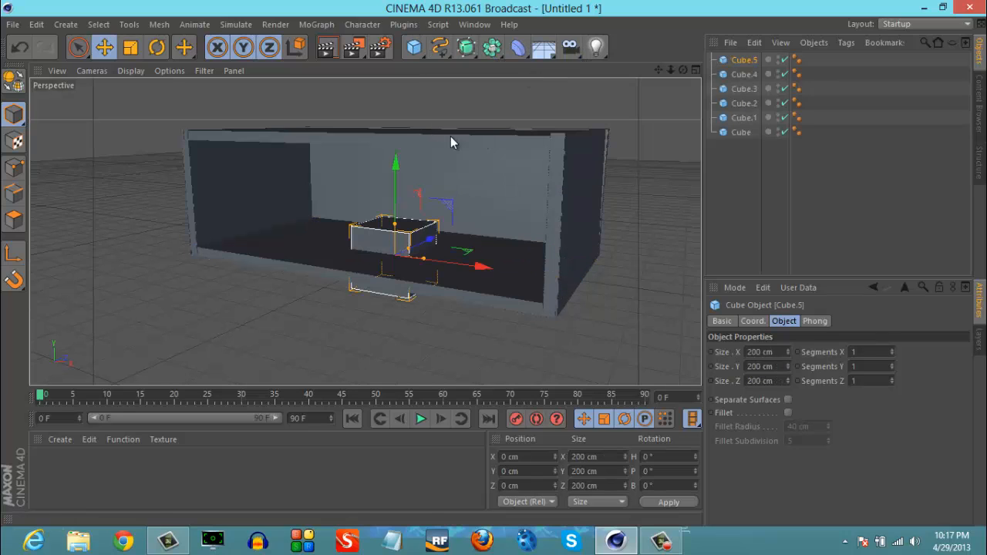
drag(394, 179, 393, 147)
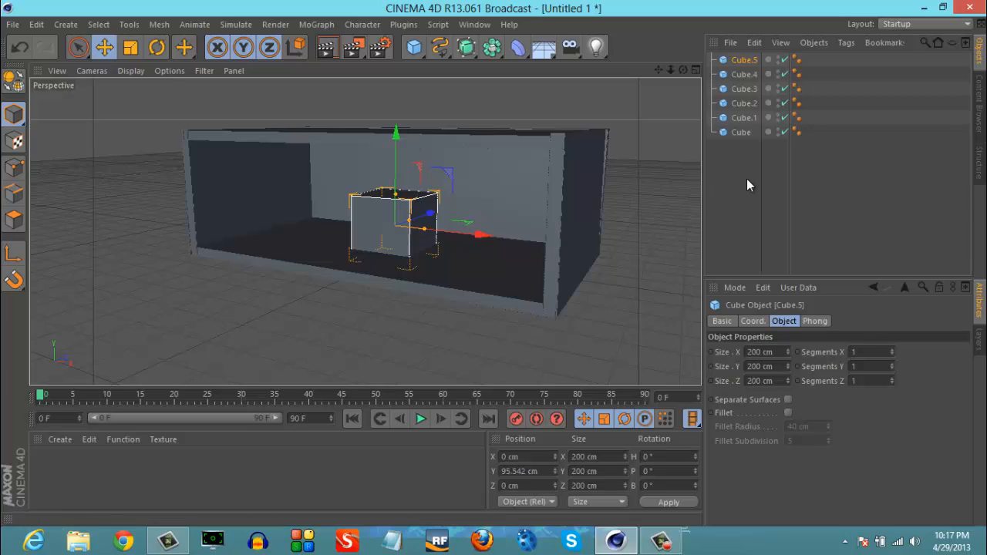
- Scale up the five floor, wall and roof slabs together to a thickness of about 44.7 cm, leaving out the small cube
drag(745, 73, 746, 73)
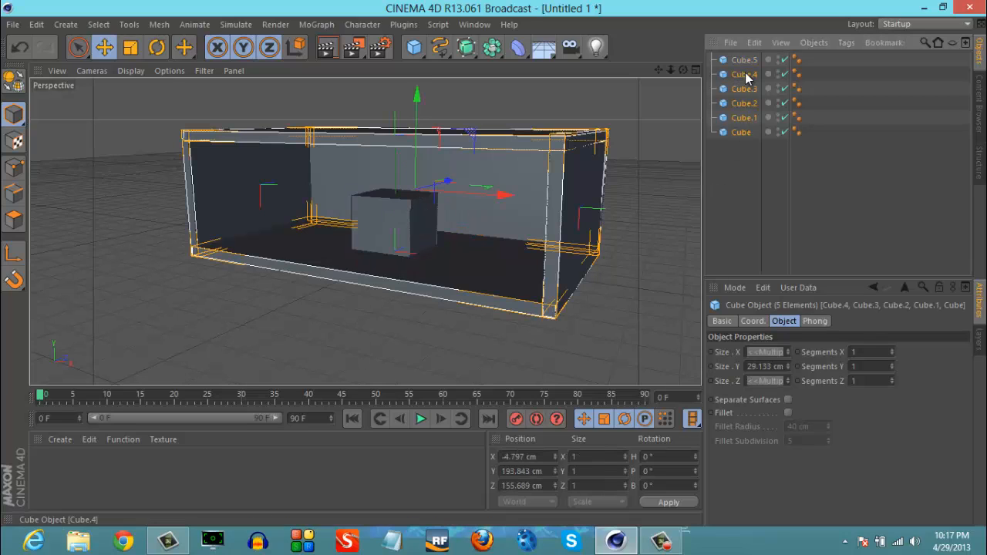
click(132, 51)
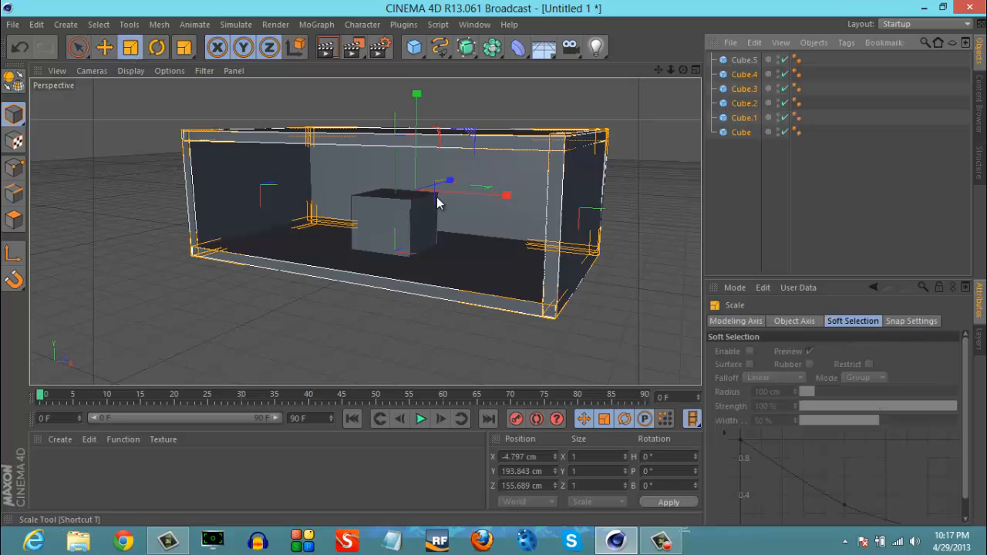
drag(505, 195, 535, 190)
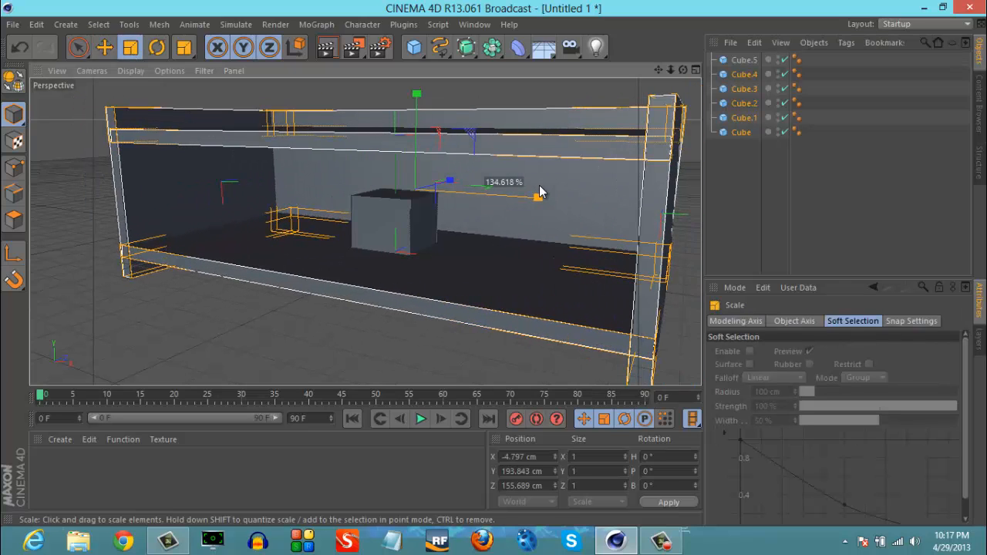
drag(419, 95, 419, 91)
drag(668, 67, 478, 231)
- Raise the enlarged roof slab to about Y 472 cm, level with the tops of the walls
click(444, 184)
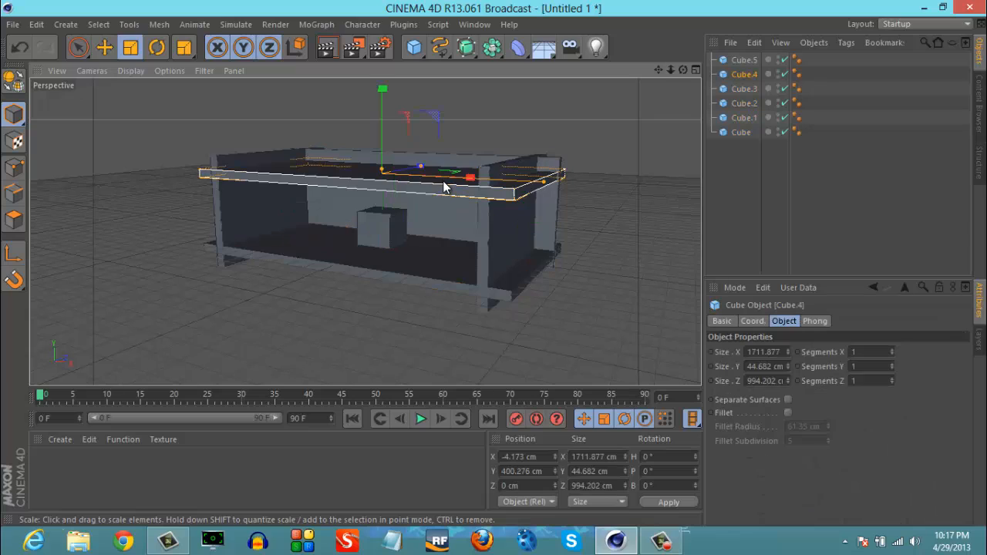
click(104, 47)
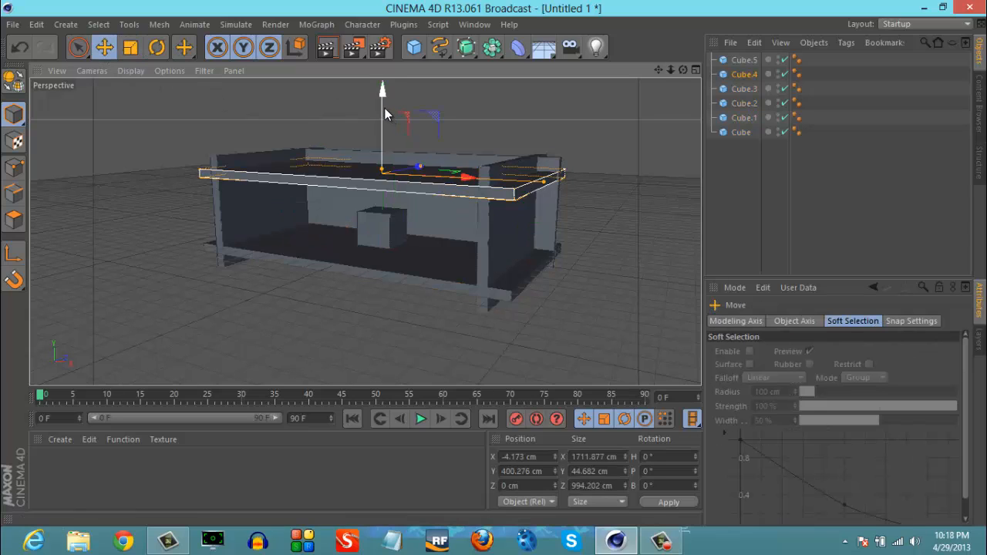
drag(385, 112, 387, 95)
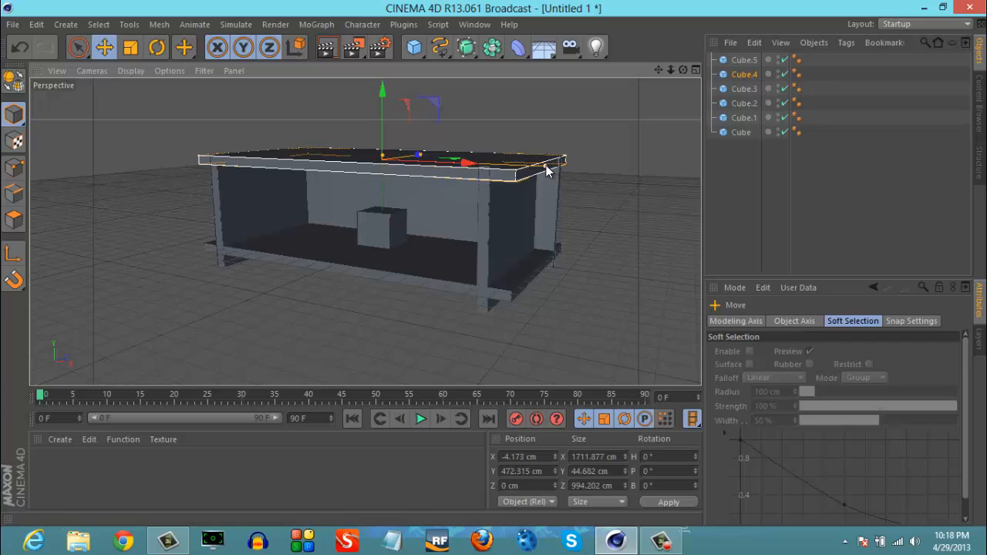
- Resize the roof slab to about 1491 cm in X by 873 cm in Z, positioned at about Z -76 cm
drag(544, 171, 523, 170)
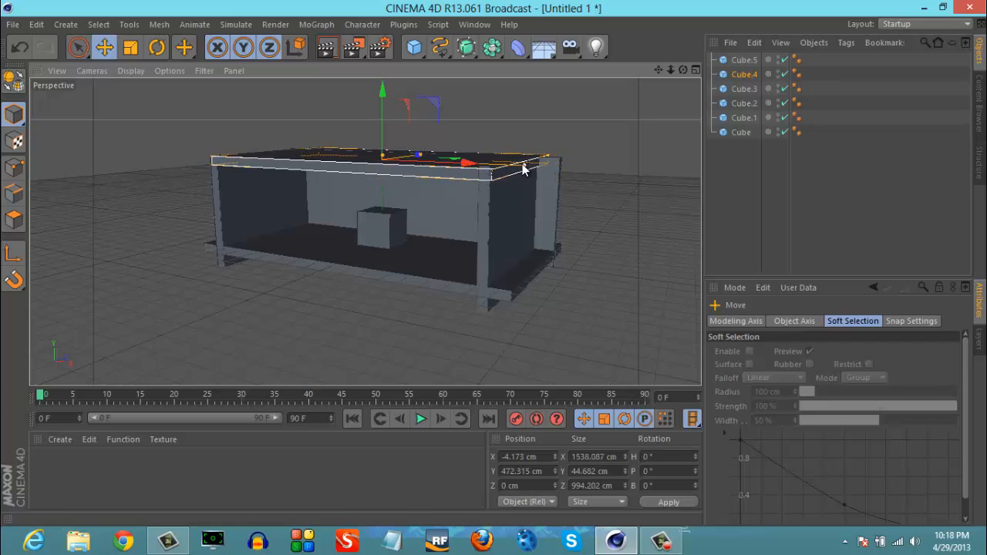
click(603, 145)
click(468, 159)
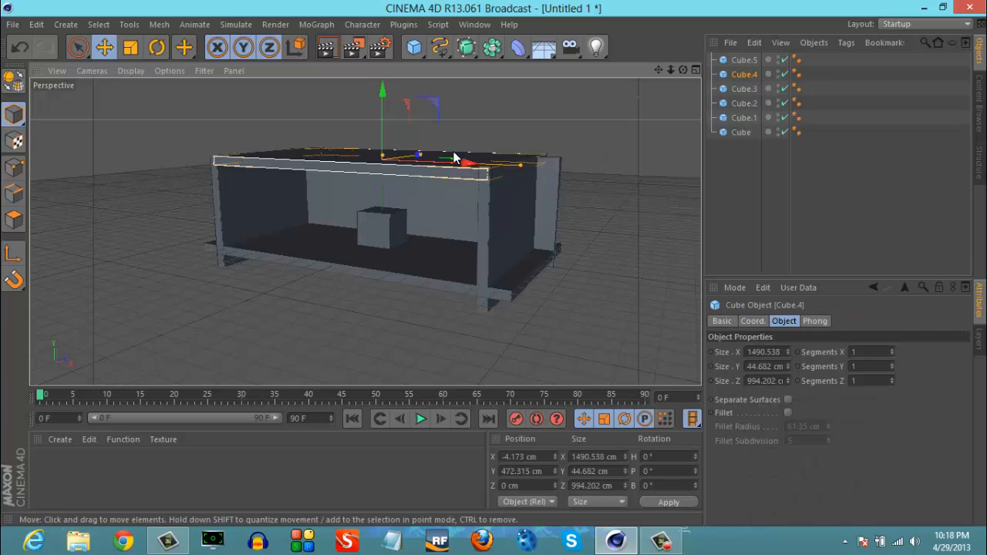
drag(422, 159, 441, 145)
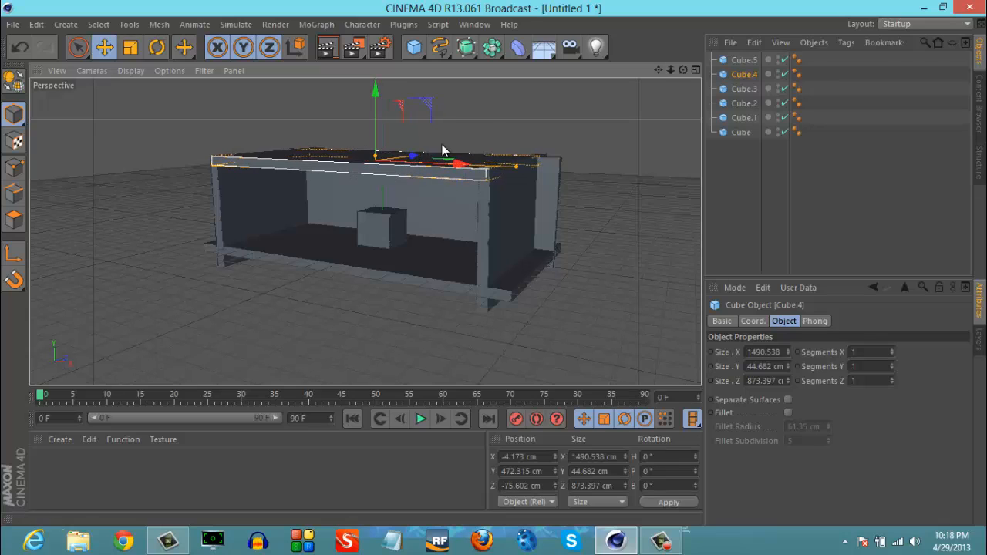
click(565, 129)
- Narrow the back wall slab to about 1531 cm in X so it fits between the side walls
alt+drag(460, 271, 522, 161)
click(340, 241)
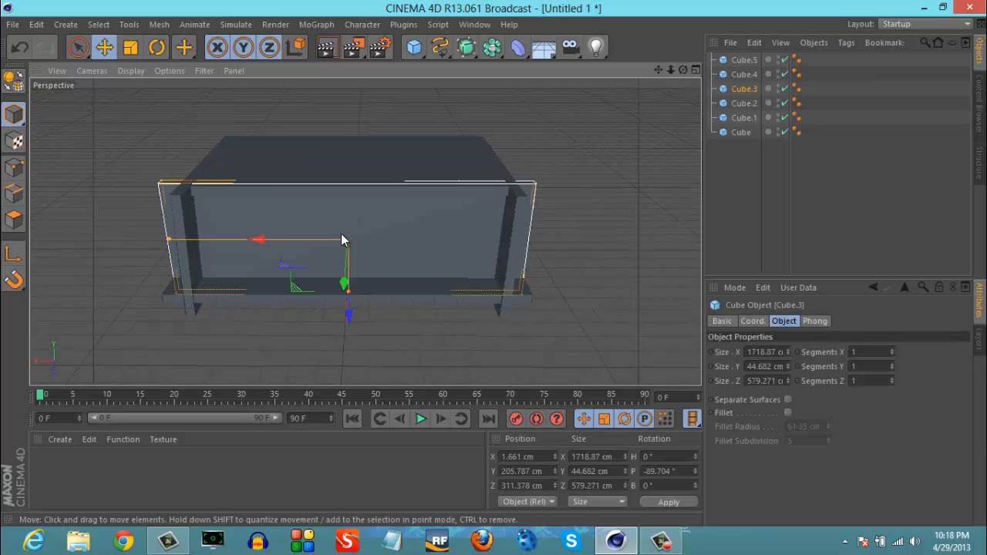
drag(169, 244, 188, 241)
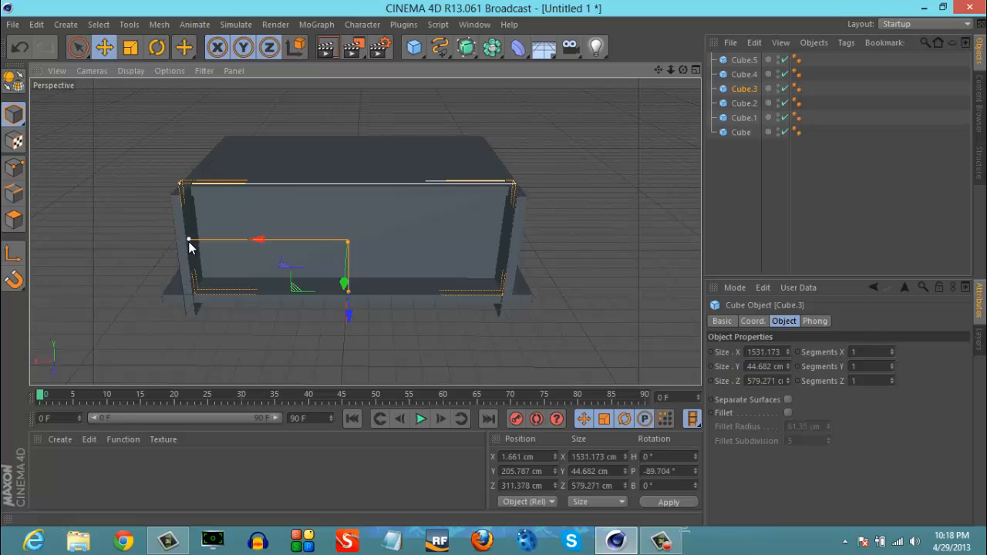
- Shorten the floor slab's depth to about 658 cm in Z
click(263, 308)
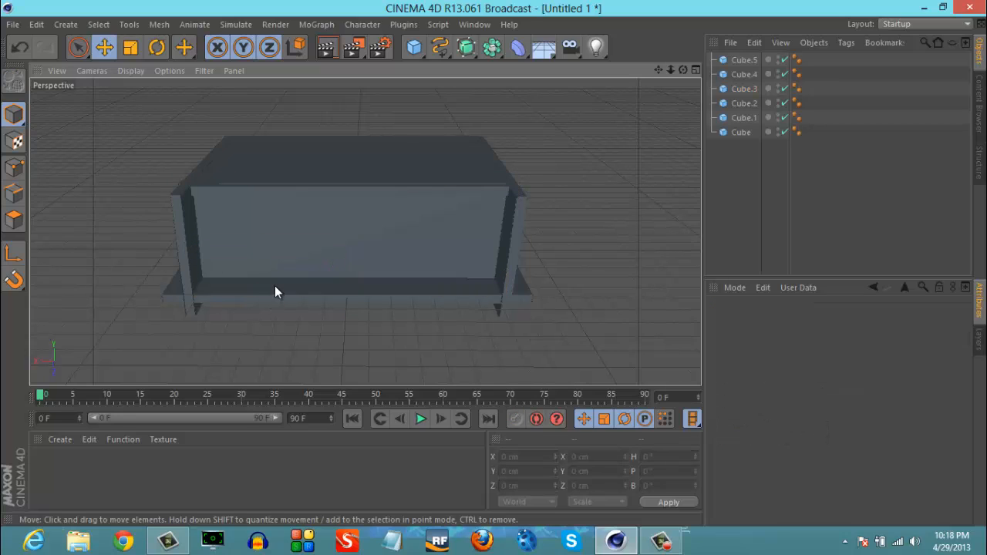
click(275, 295)
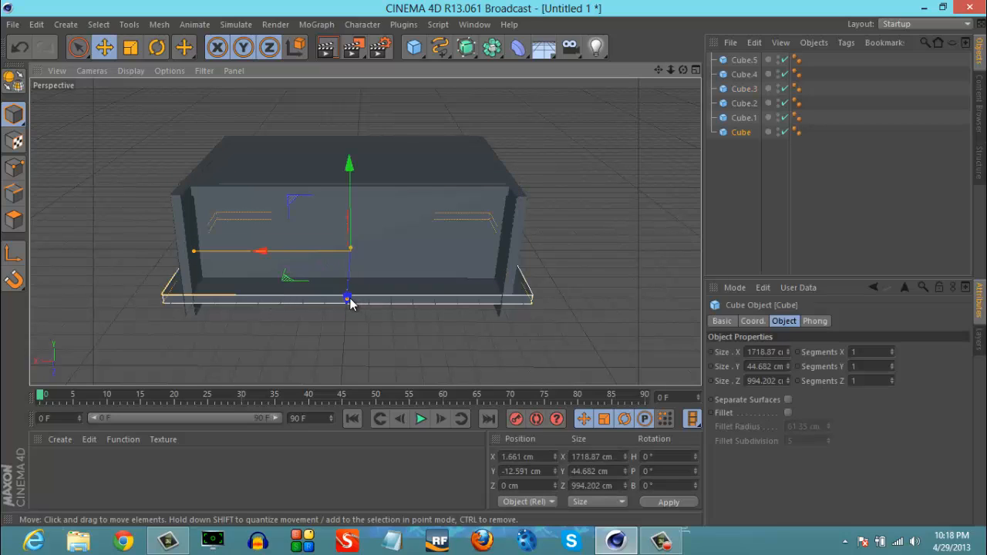
drag(347, 297, 349, 287)
- Shorten the two side walls in Z, to about 700 cm for Cube.1 and about 687 cm for Cube.2
click(185, 231)
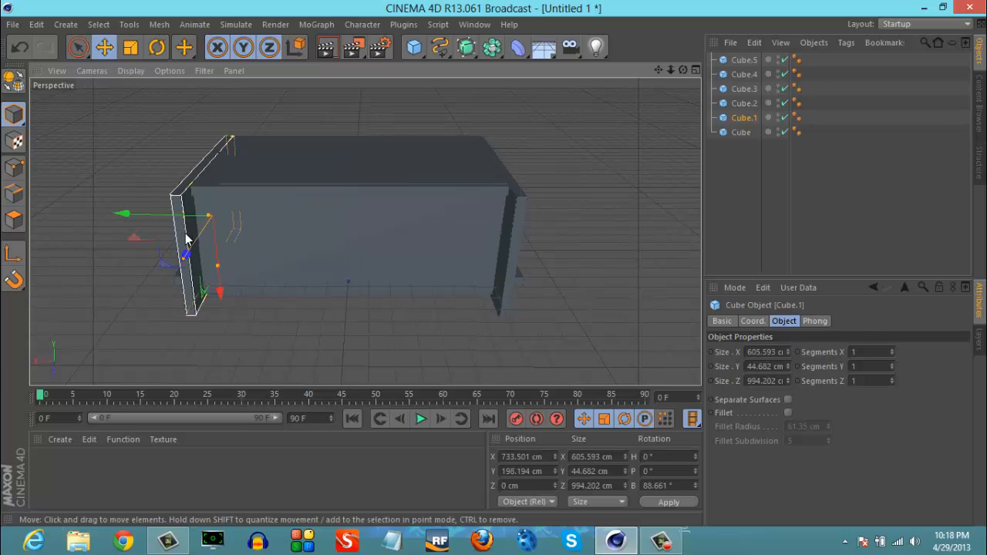
drag(185, 264, 200, 256)
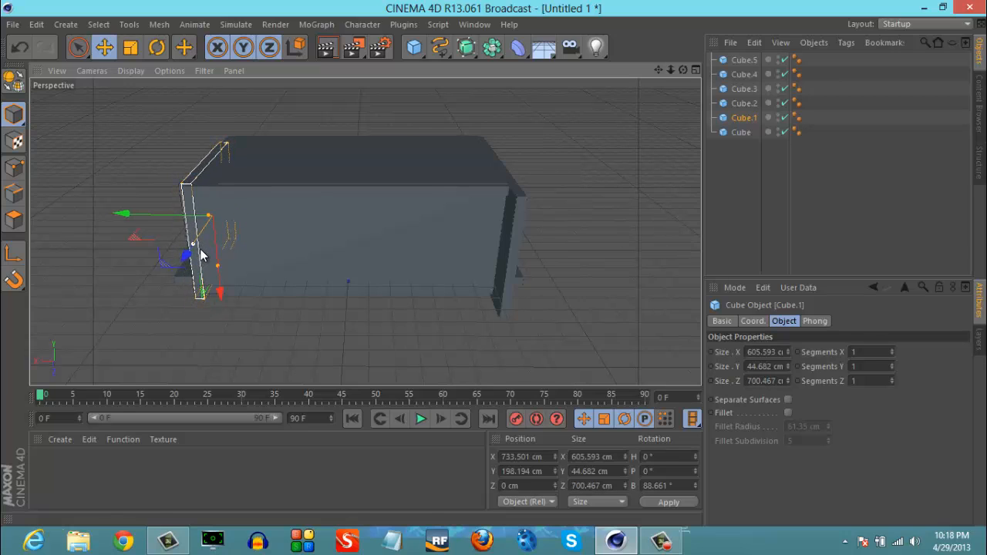
click(513, 263)
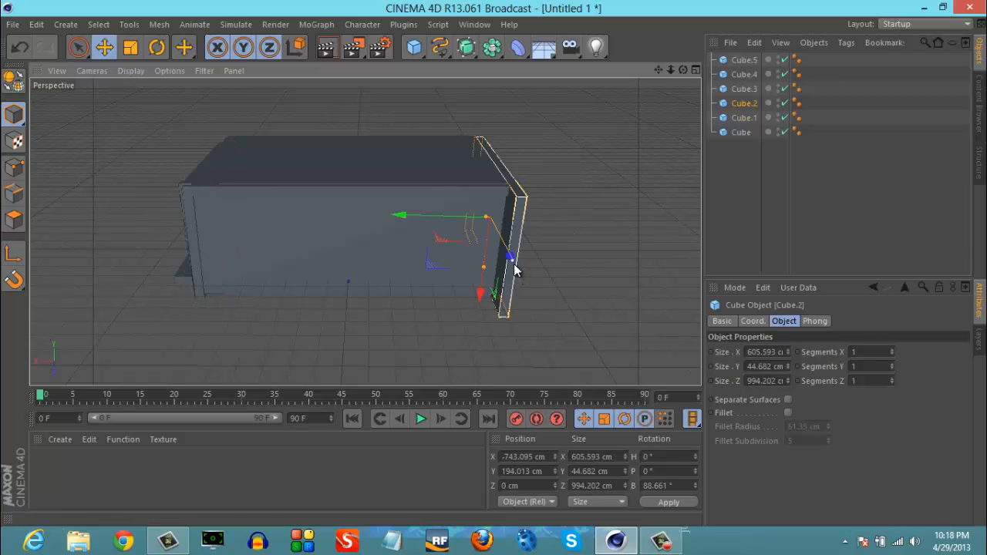
drag(513, 262, 501, 251)
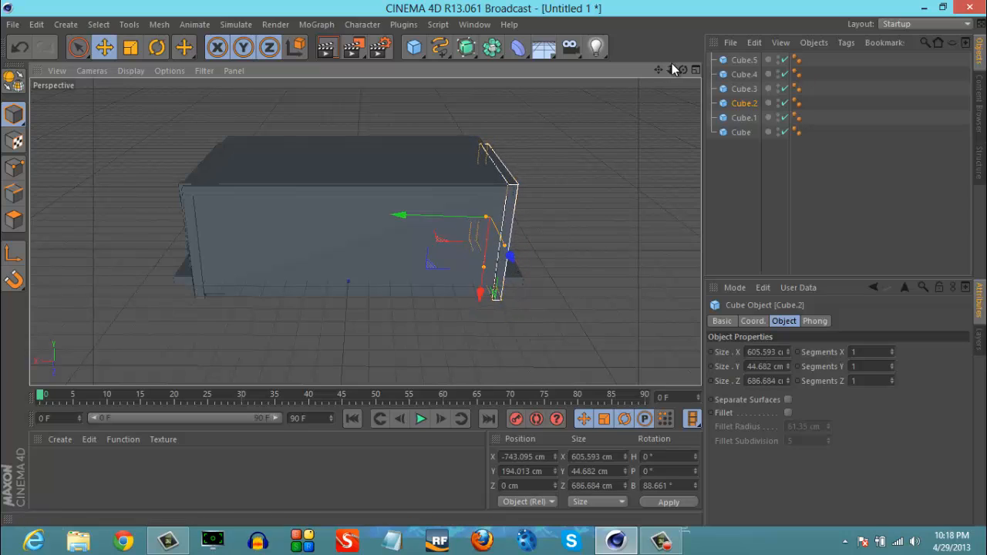
- Narrow the floor slab to about 1518 cm in X so it no longer sticks out past the side walls
drag(681, 69, 494, 265)
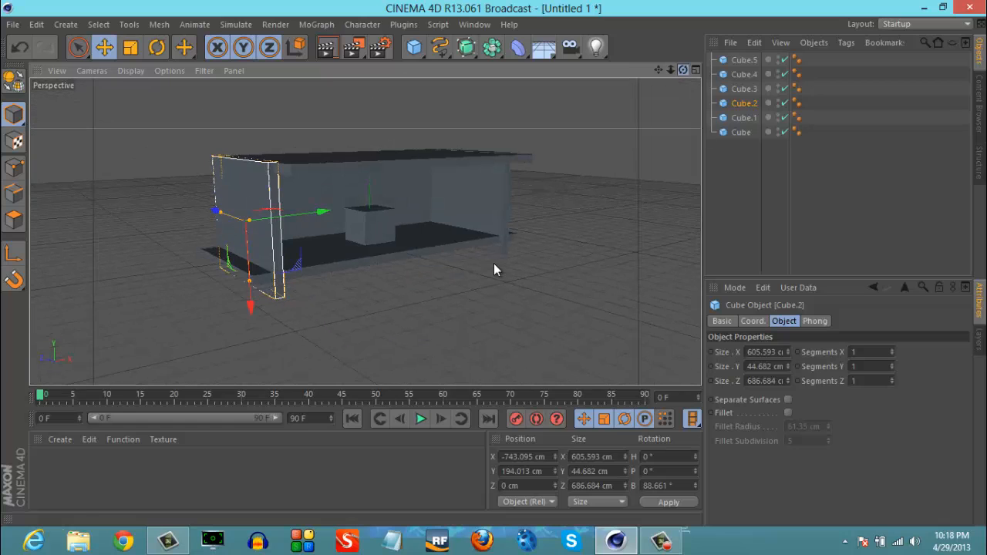
click(253, 280)
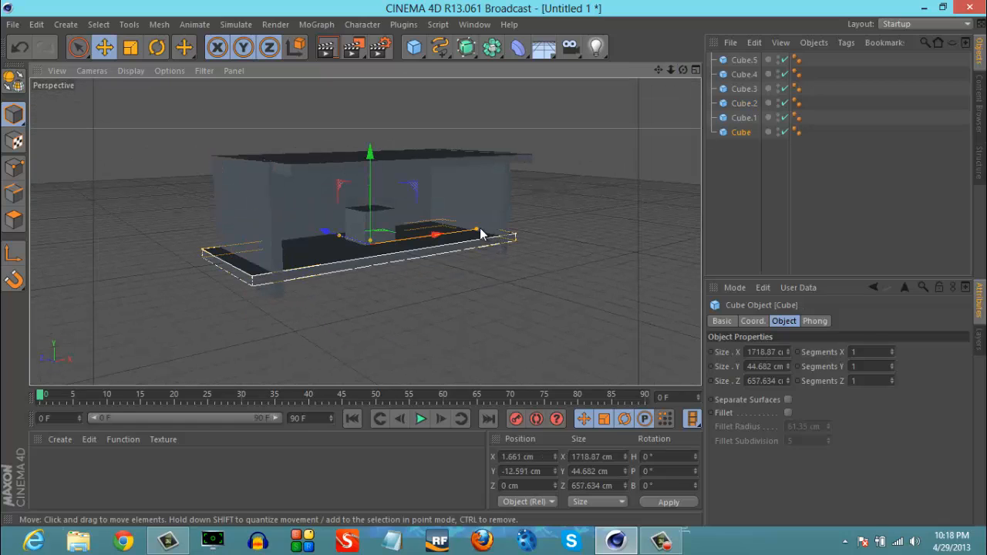
drag(480, 230, 466, 233)
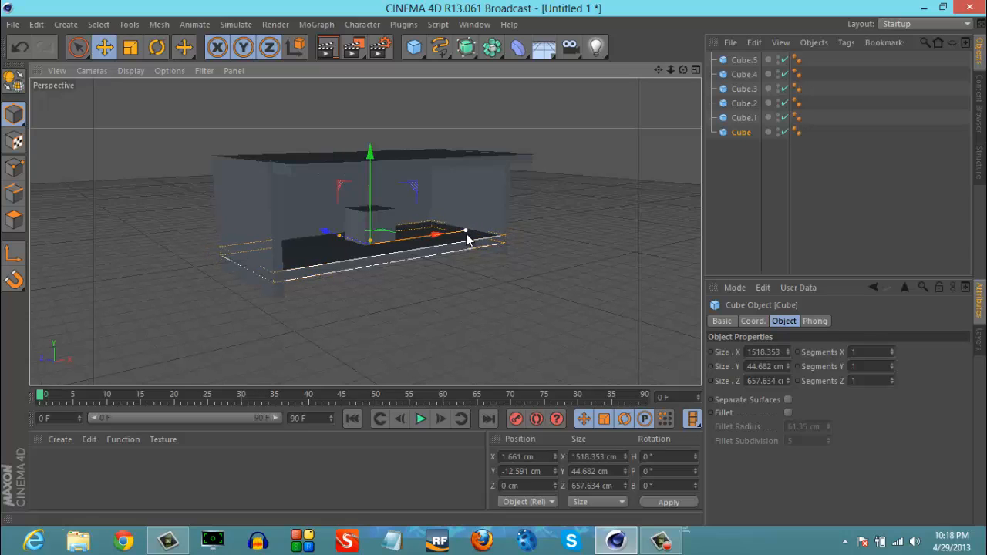
click(452, 292)
- Reshape the small cube inside the room into a flat, wide box about 713 cm in X and 48 cm in Y
drag(661, 67, 494, 264)
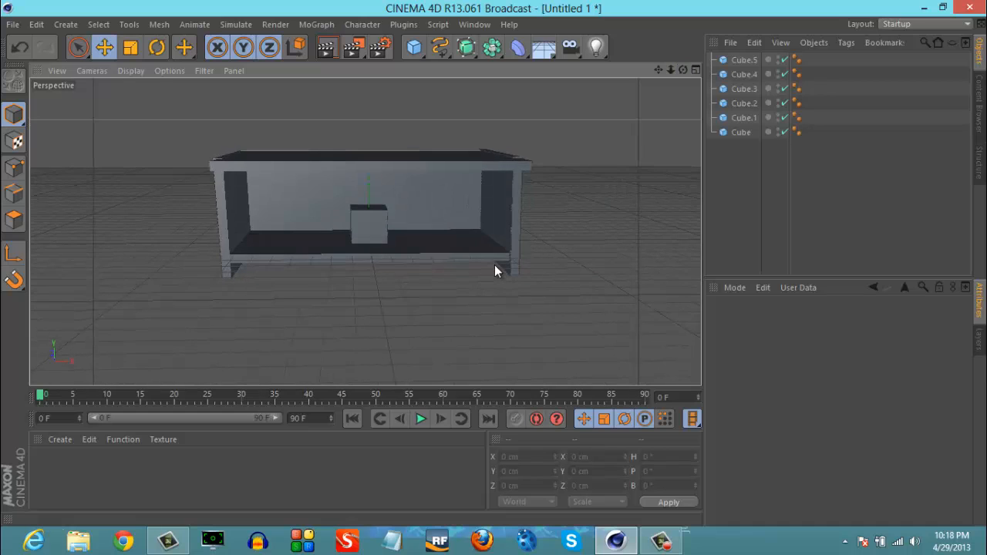
drag(669, 69, 494, 260)
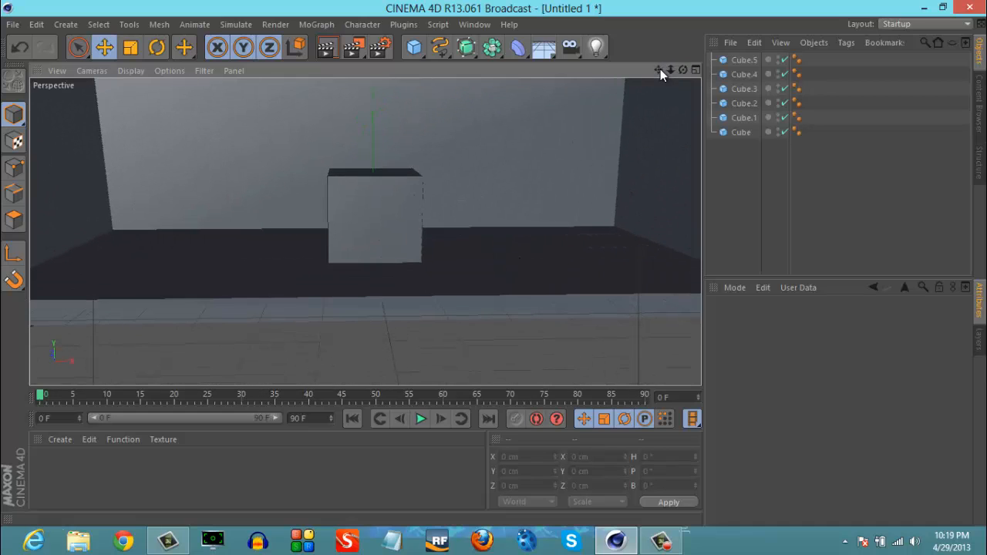
click(383, 201)
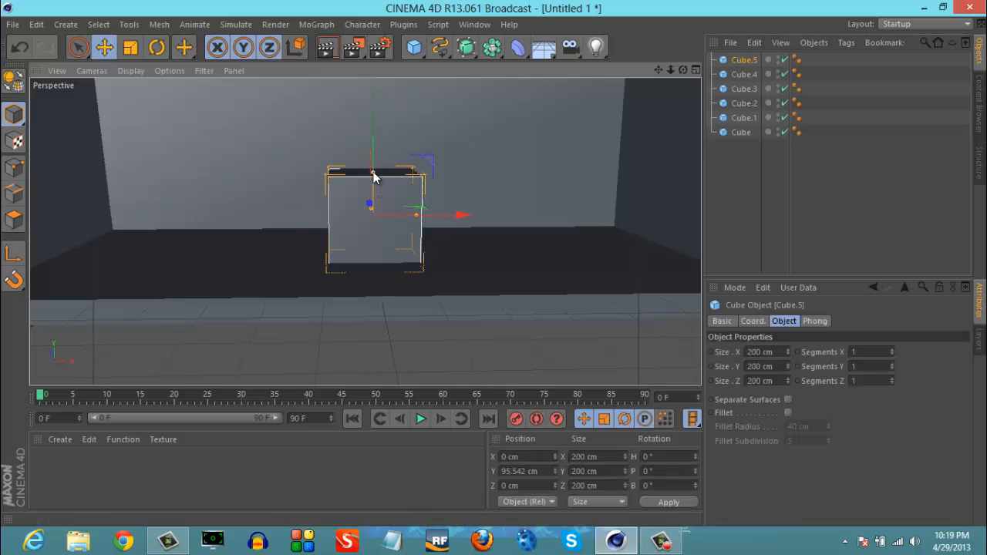
drag(373, 176, 373, 206)
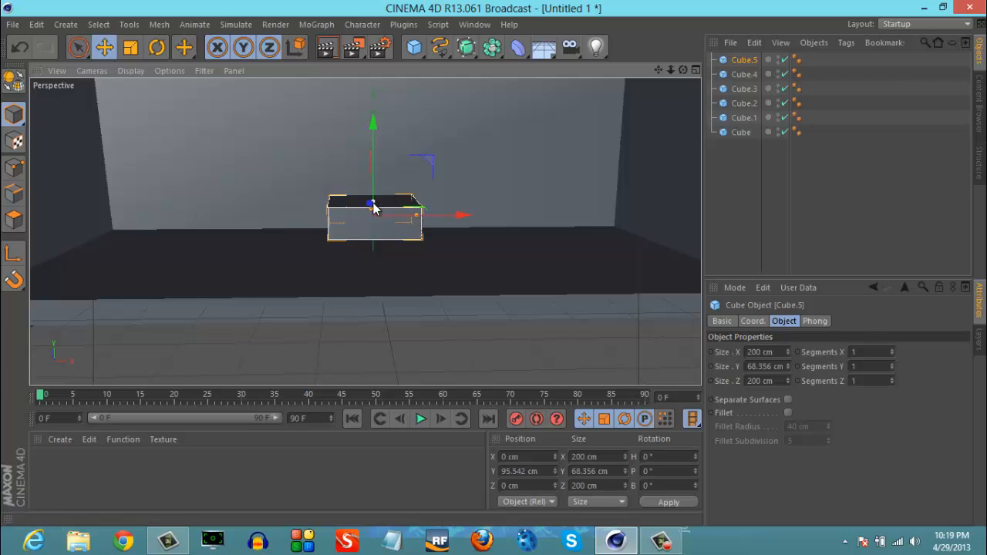
drag(373, 207, 527, 222)
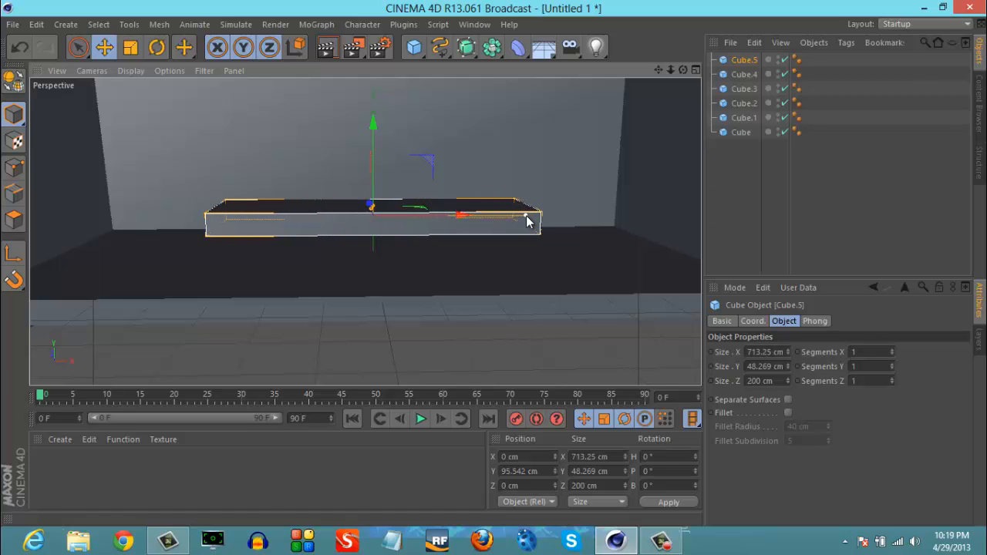
- Raise the flat box to about Y 330 cm and tilt it to a pitch of about -58.8°
drag(375, 121, 495, 264)
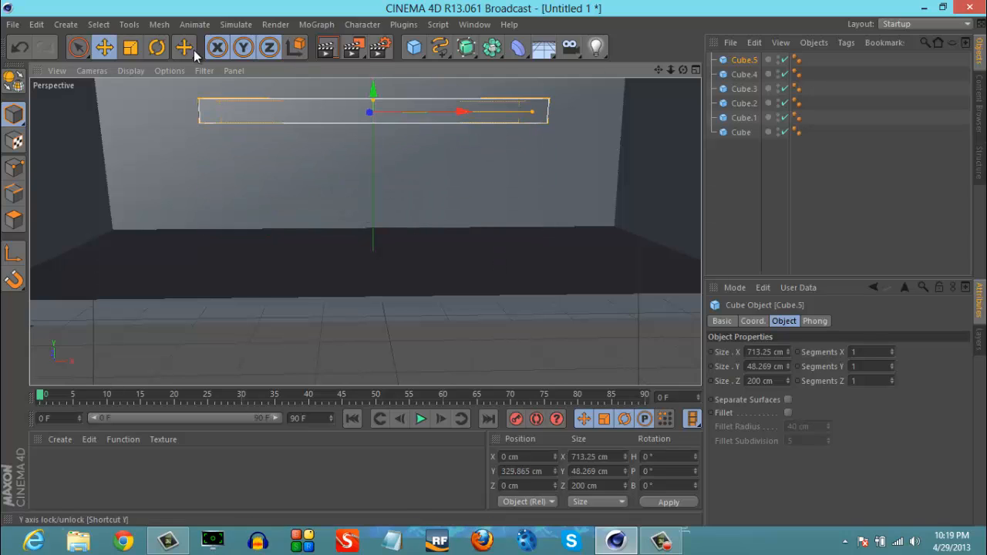
click(155, 50)
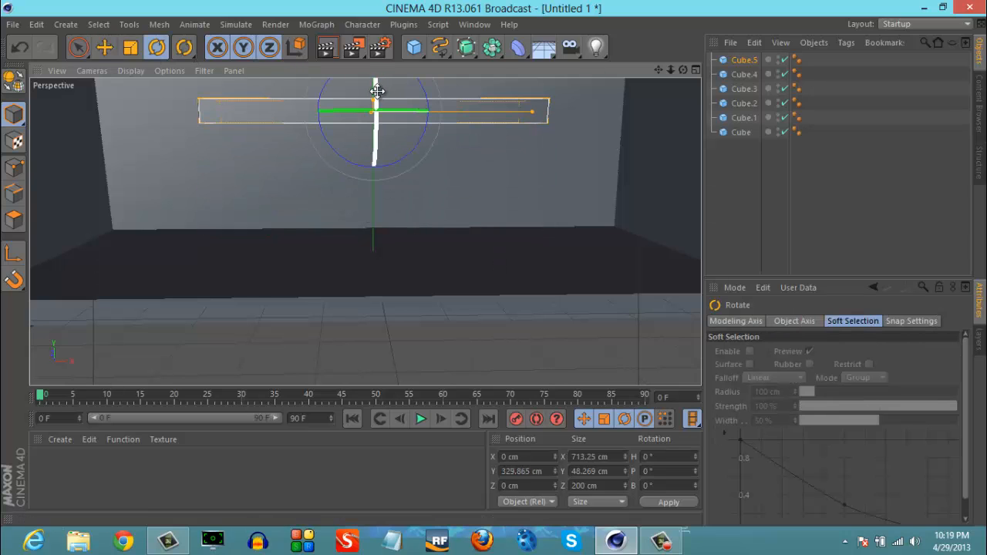
drag(378, 92, 494, 262)
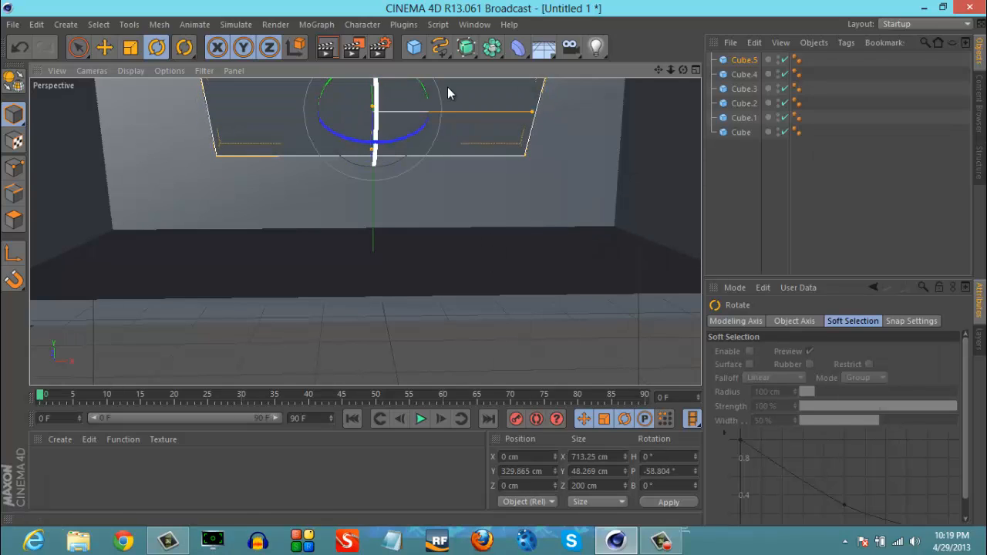
- Make the tilted box editable and delete its large front-facing polygon to leave an open hollow box
drag(659, 70, 494, 263)
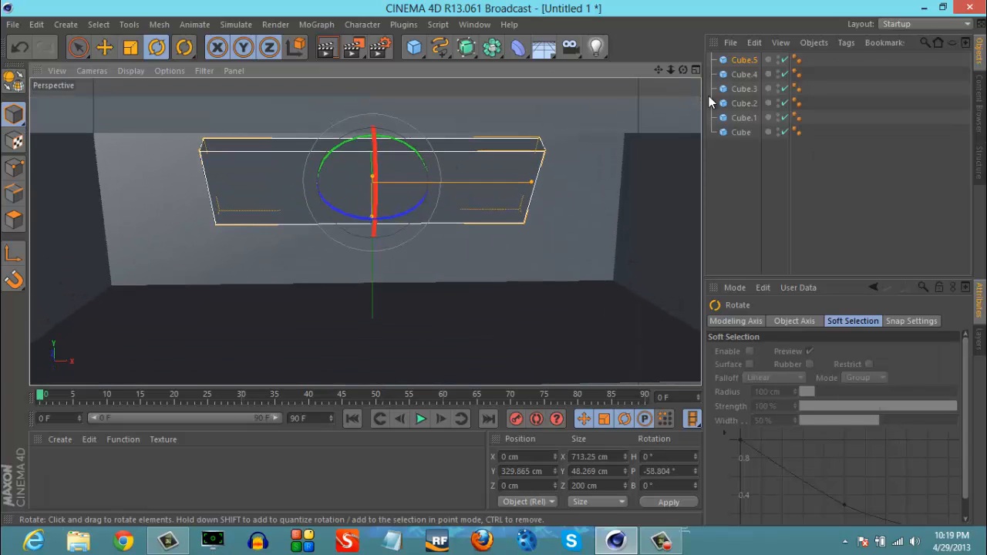
click(744, 60)
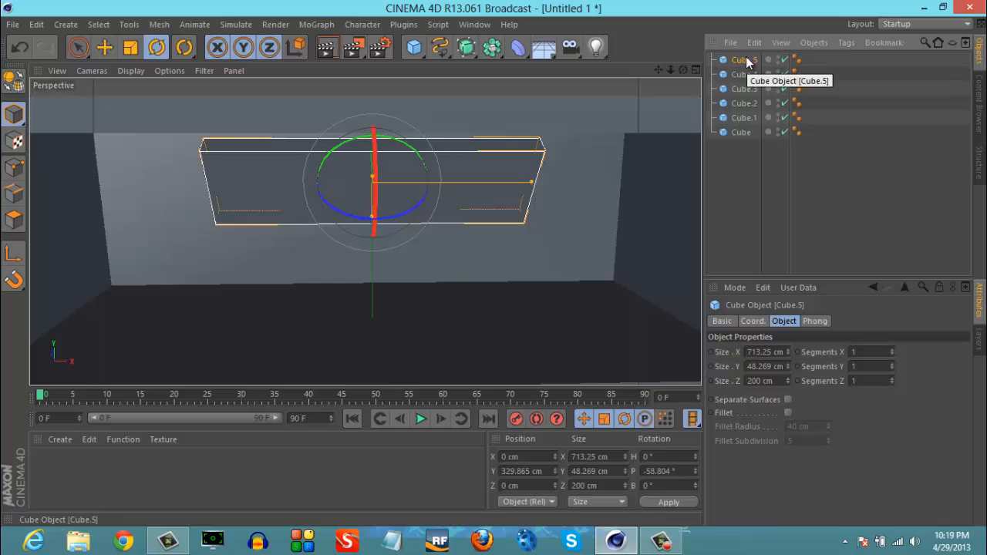
key(c)
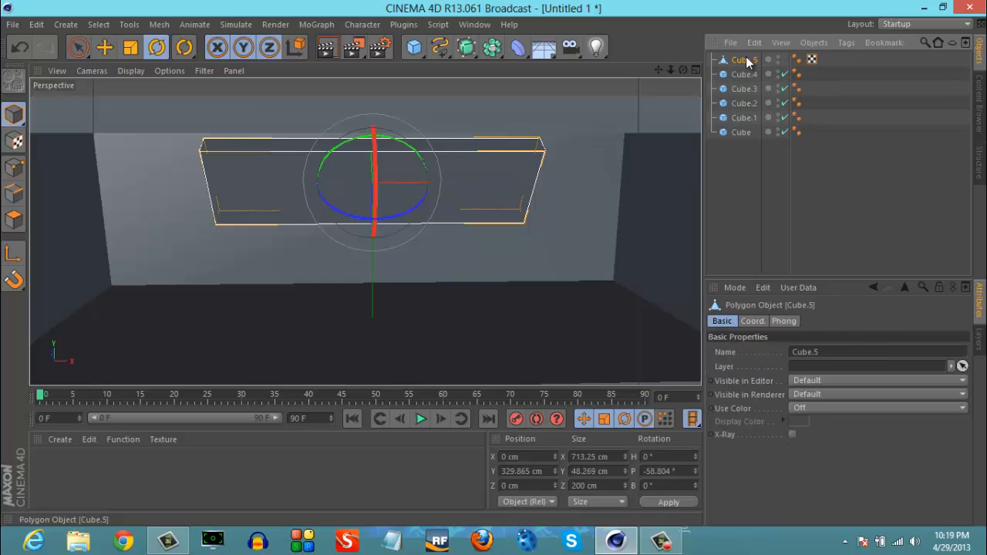
click(13, 220)
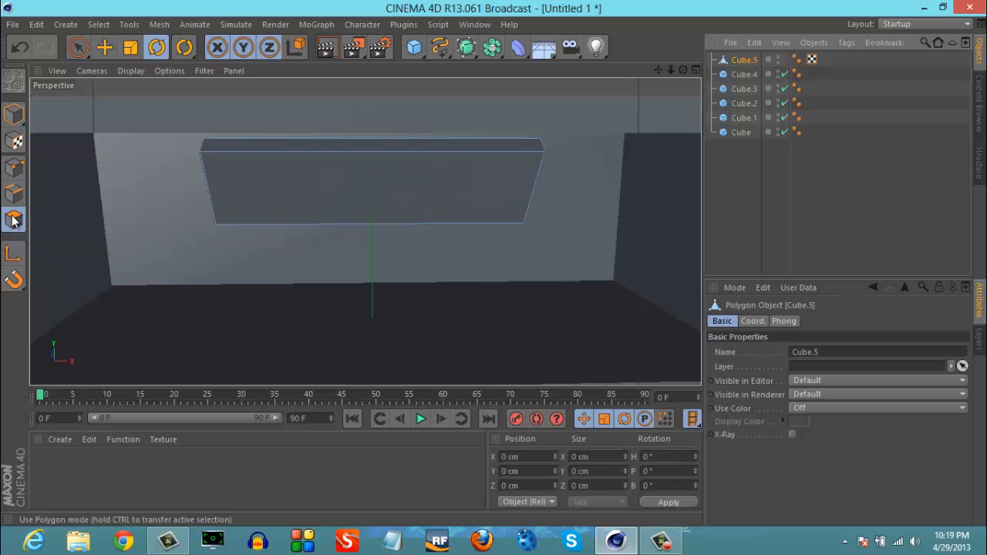
click(78, 47)
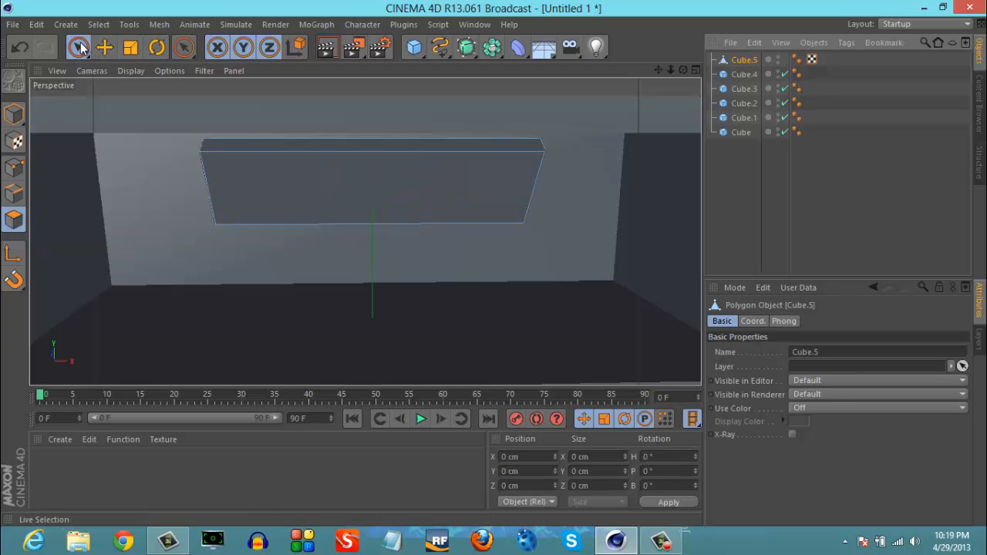
click(278, 175)
click(278, 178)
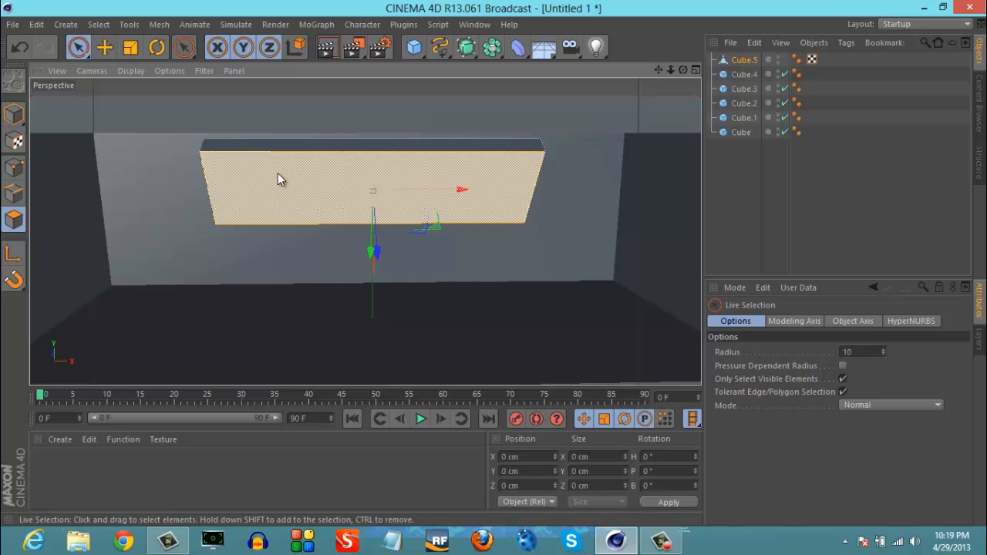
key(Delete)
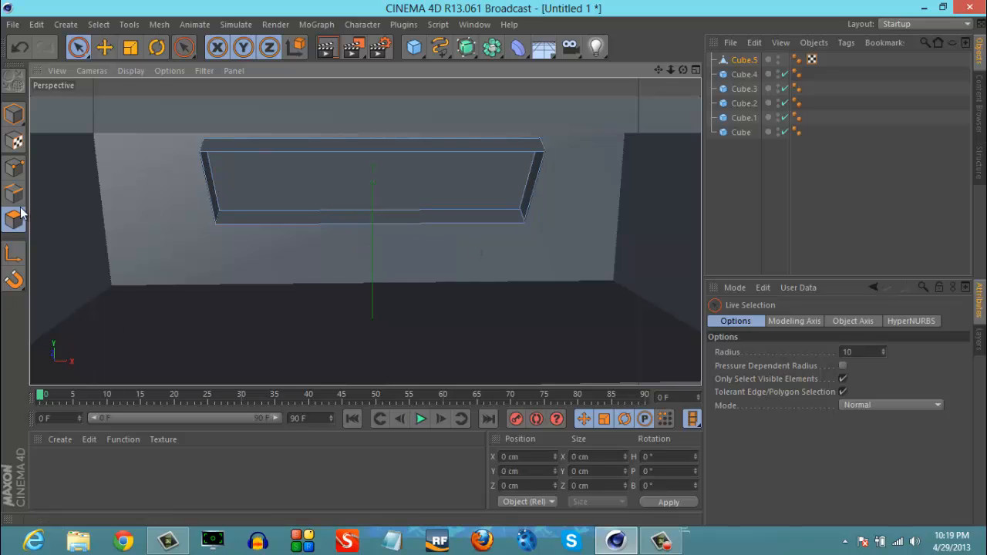
- Delete the hollow box's UVW tag and return to Model mode with the Move tool and the box selected
click(811, 60)
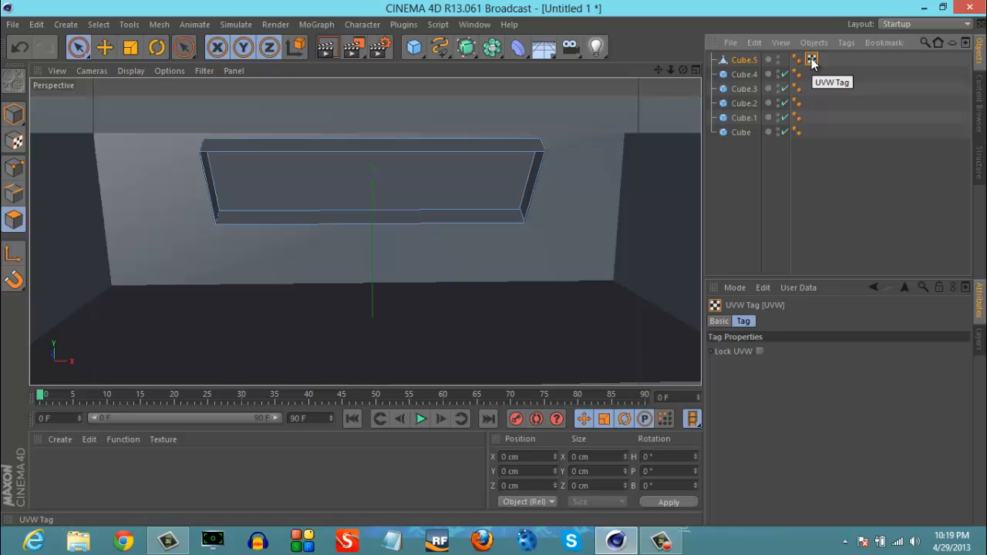
key(Delete)
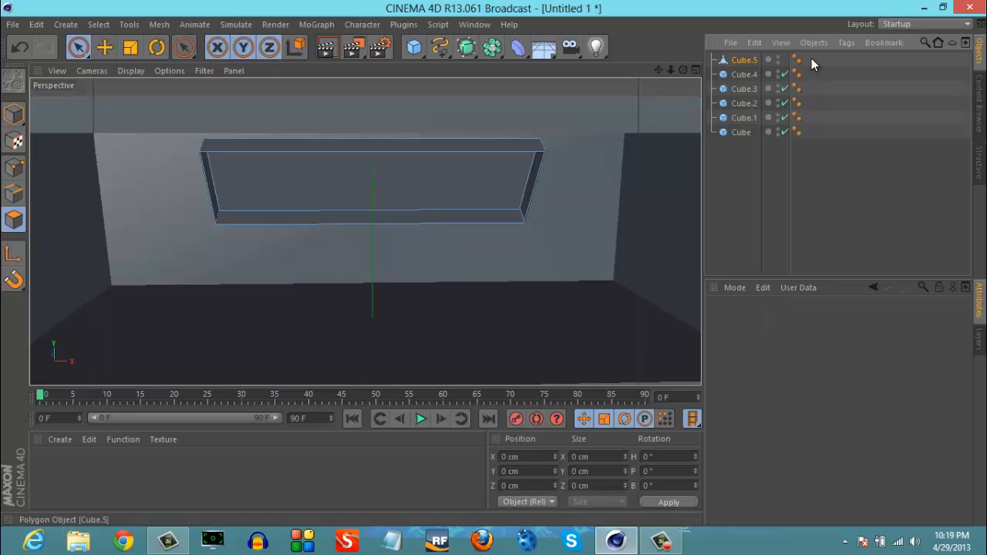
click(14, 116)
click(105, 47)
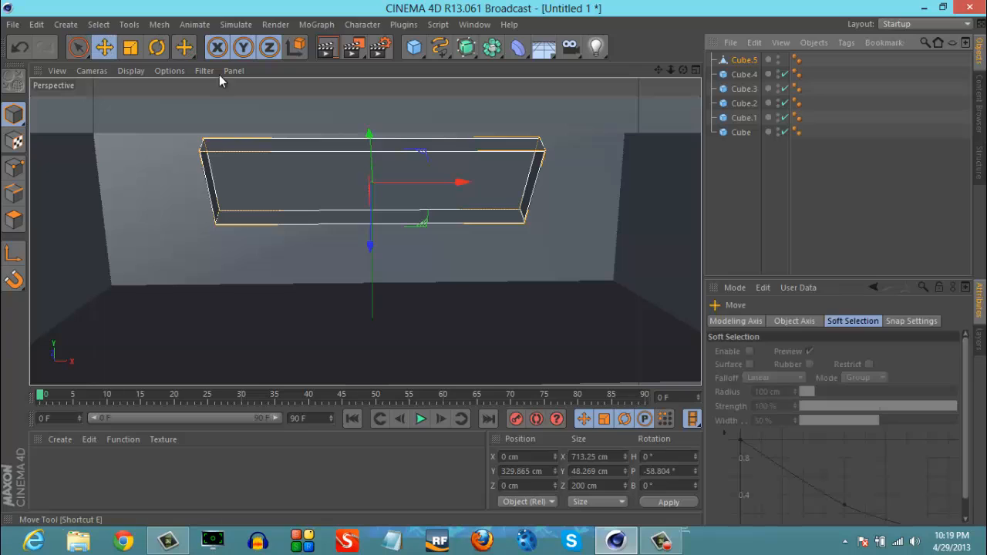
click(253, 260)
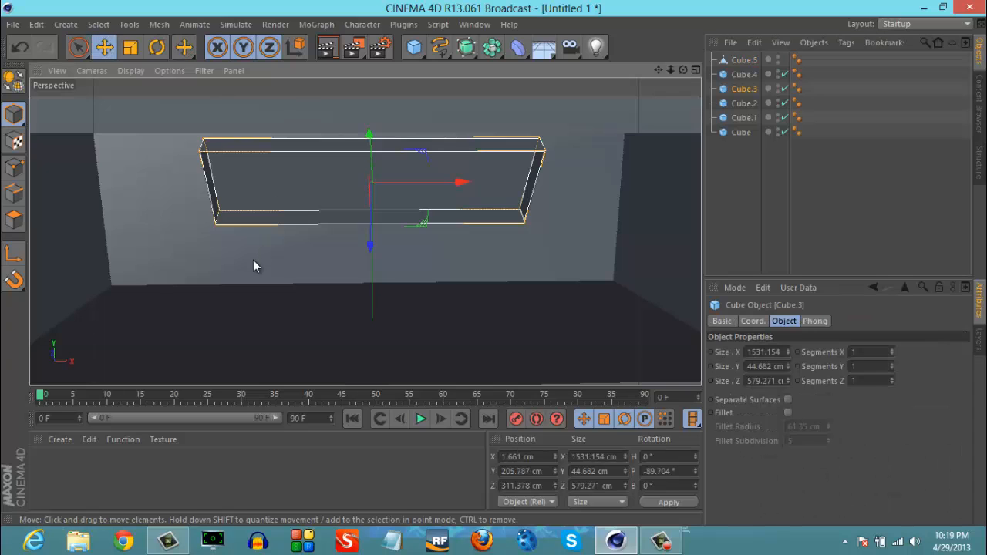
click(304, 158)
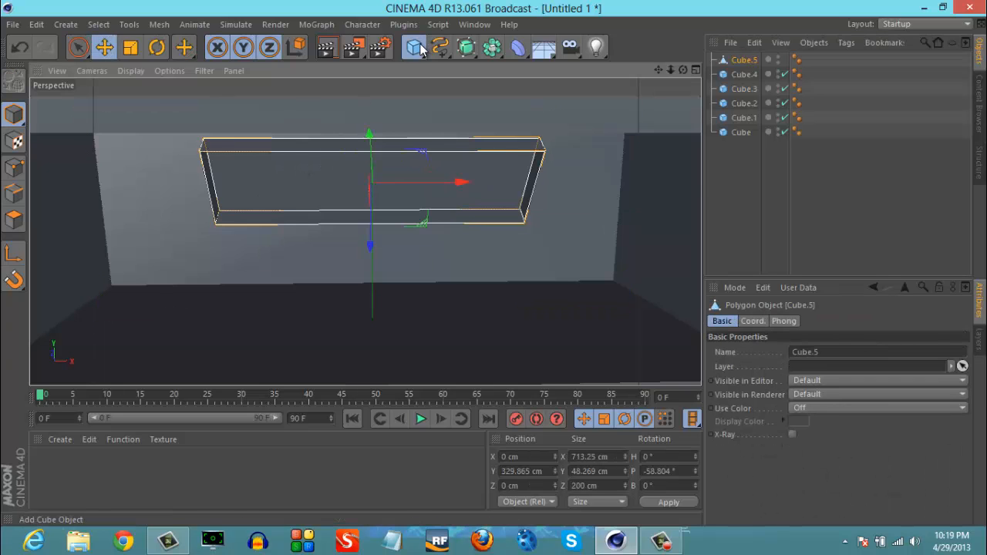
- Add a new cube, resize it to about 679 cm in X by 36 cm in Y, and raise it to about Y 260 cm
drag(414, 48, 542, 68)
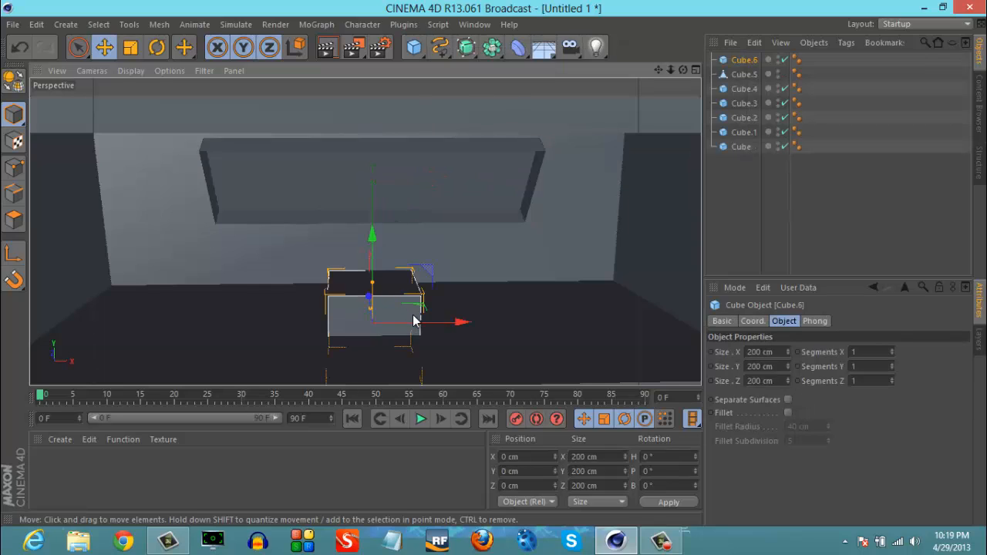
drag(371, 286, 518, 330)
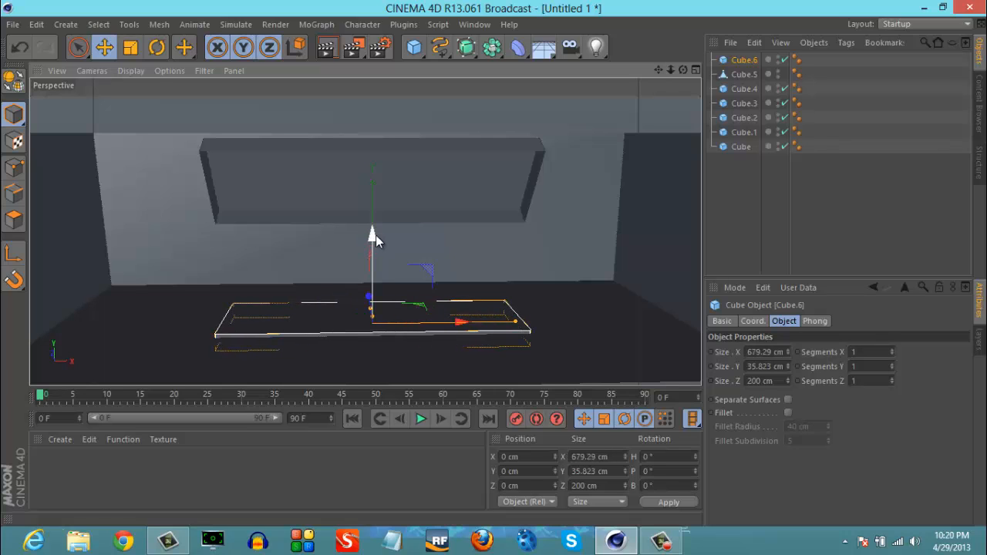
drag(372, 234, 373, 124)
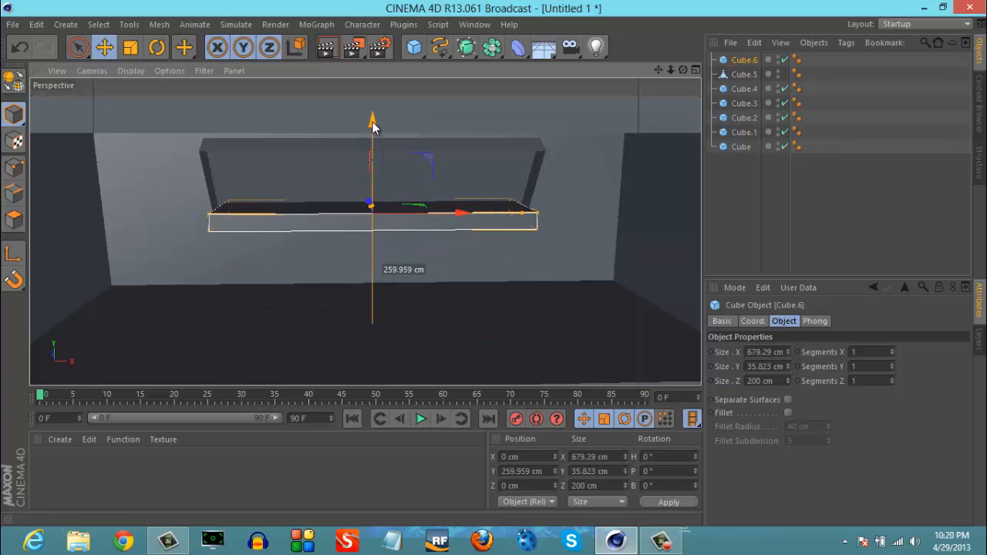
- Tilt the new slab to a pitch of about -52.4° and move it to about Y 302.6 cm, Z 55.3 cm
click(130, 47)
click(156, 47)
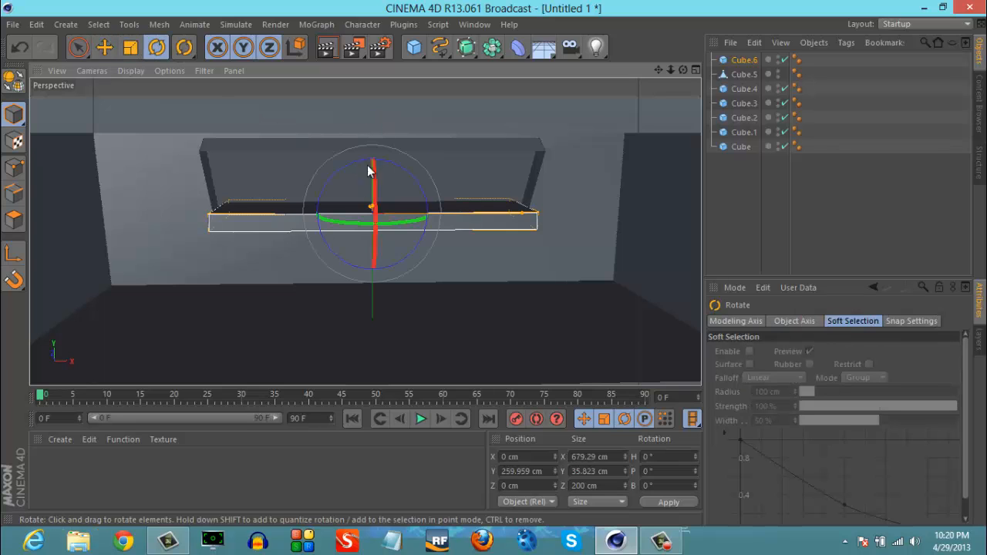
drag(368, 172, 375, 88)
click(104, 47)
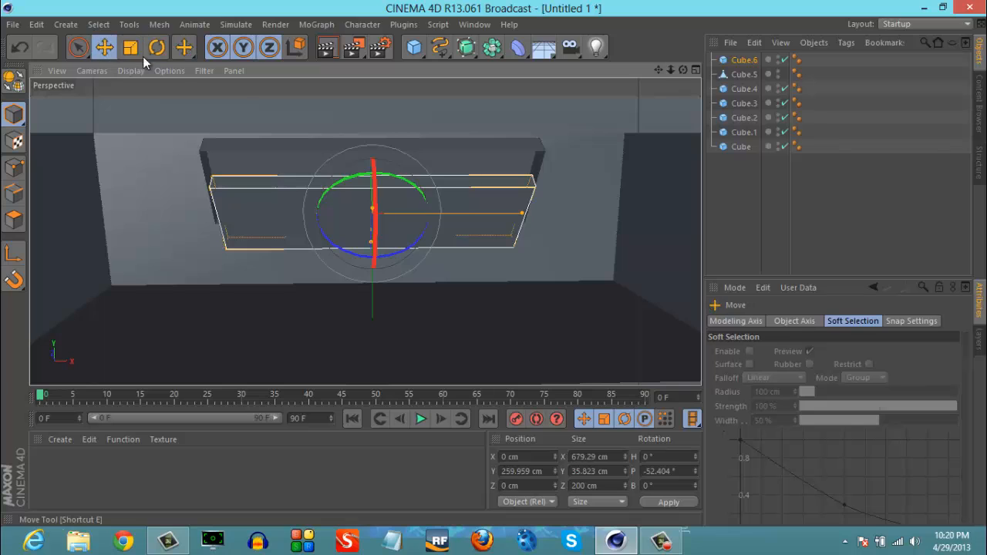
drag(370, 160, 369, 140)
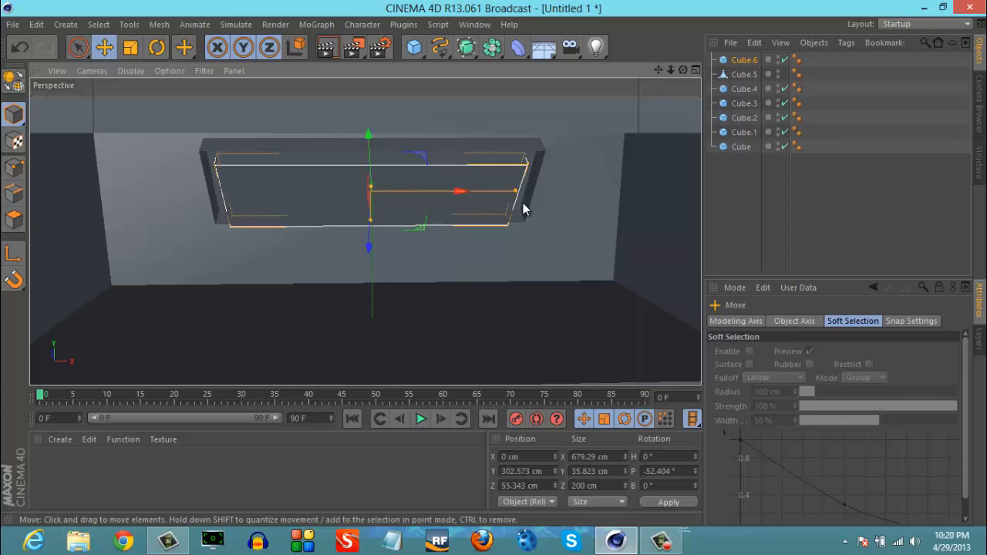
- Widen the slab to about 721 cm in X and tilt it to a pitch of about -64.8°
drag(515, 192, 525, 196)
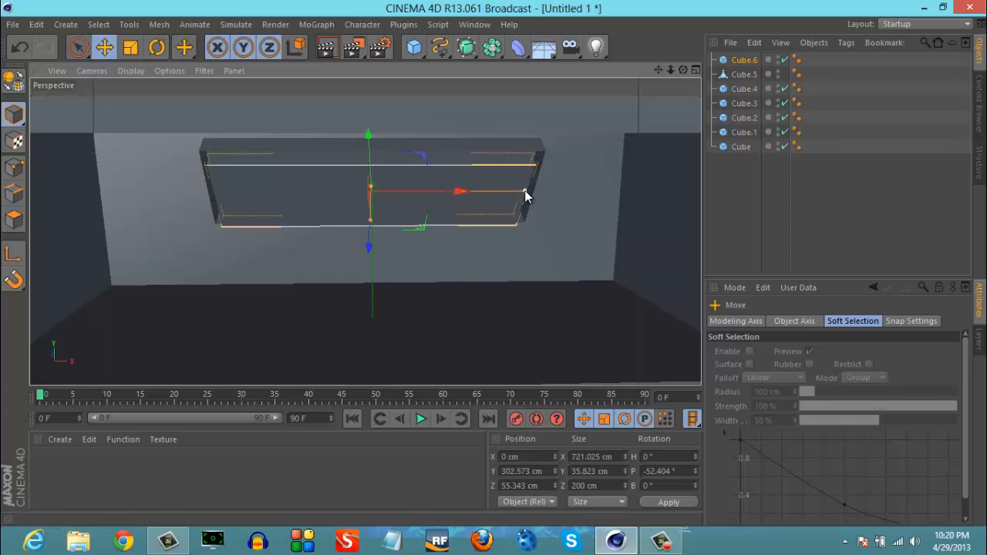
click(157, 46)
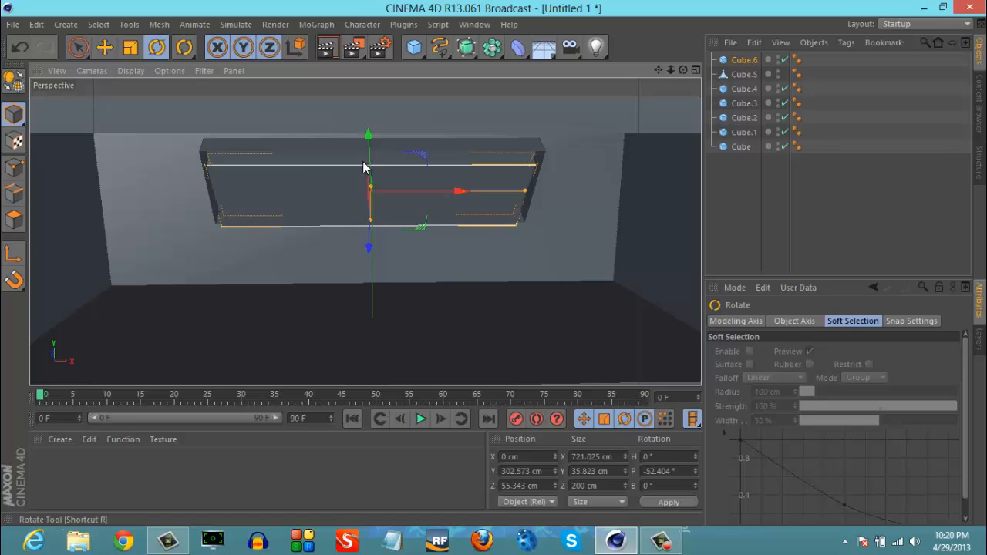
mouse_move(371, 153)
mouse_down()
mouse_move(373, 224)
mouse_move(373, 148)
mouse_up()
click(592, 266)
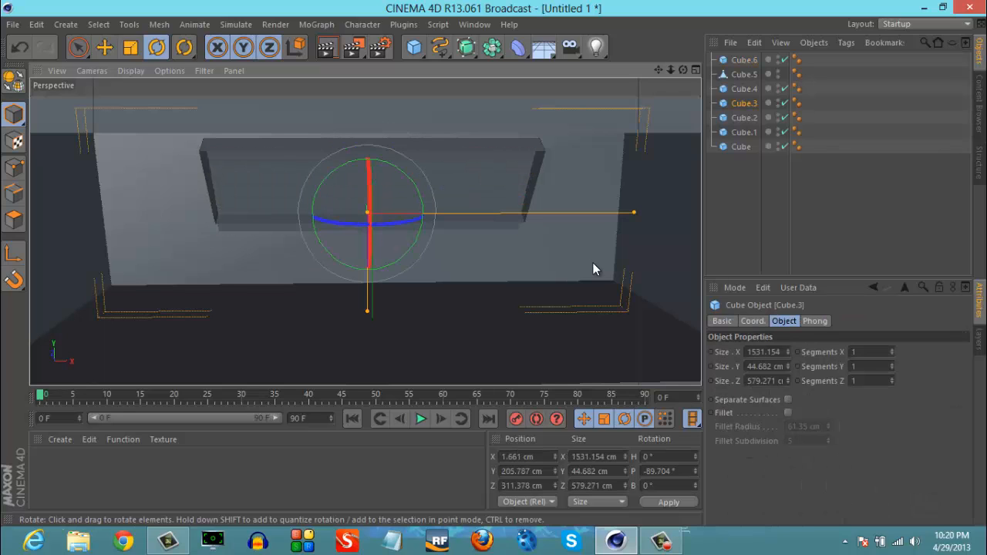
click(448, 229)
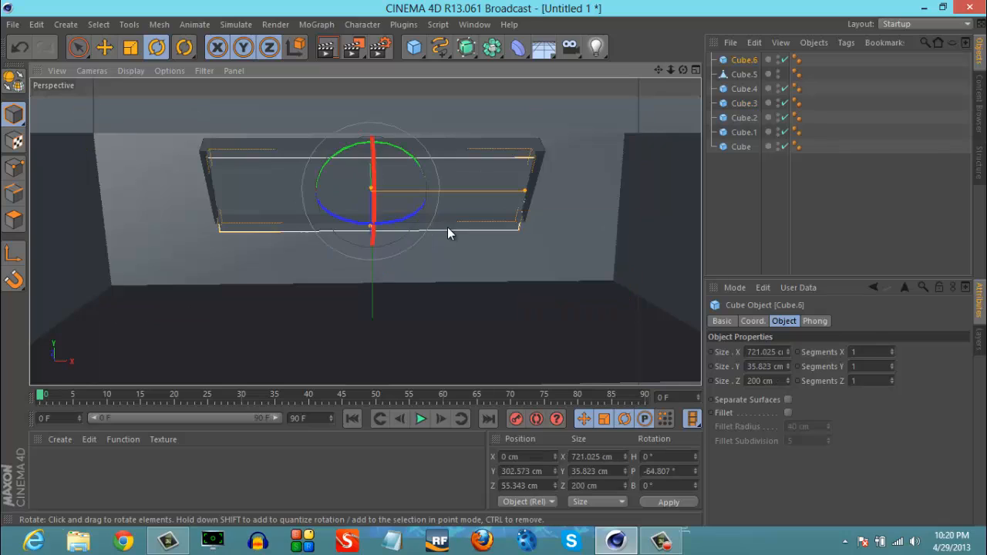
- Shorten the slab to about 140 cm in Z and move it to about Y 298 cm, Z 47 cm
click(131, 49)
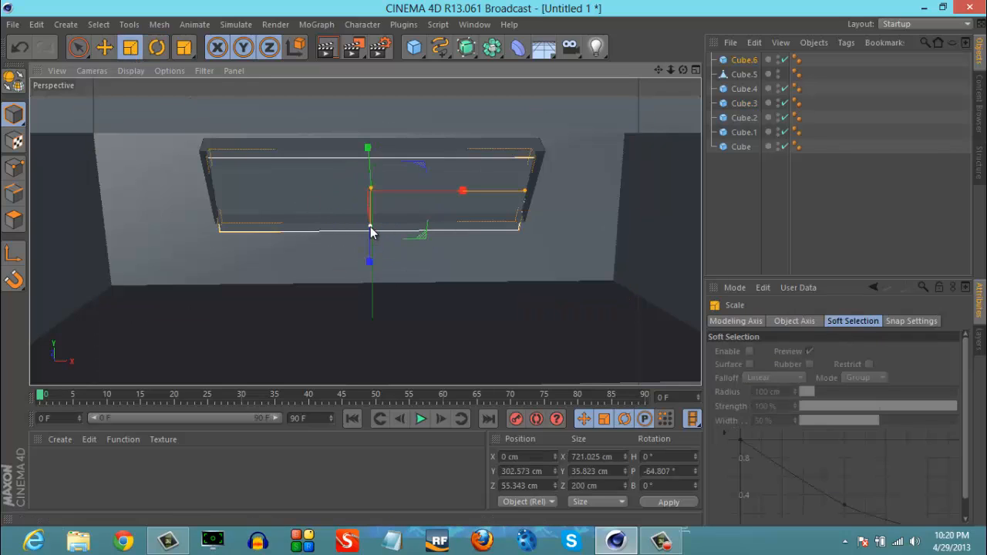
drag(371, 231, 371, 222)
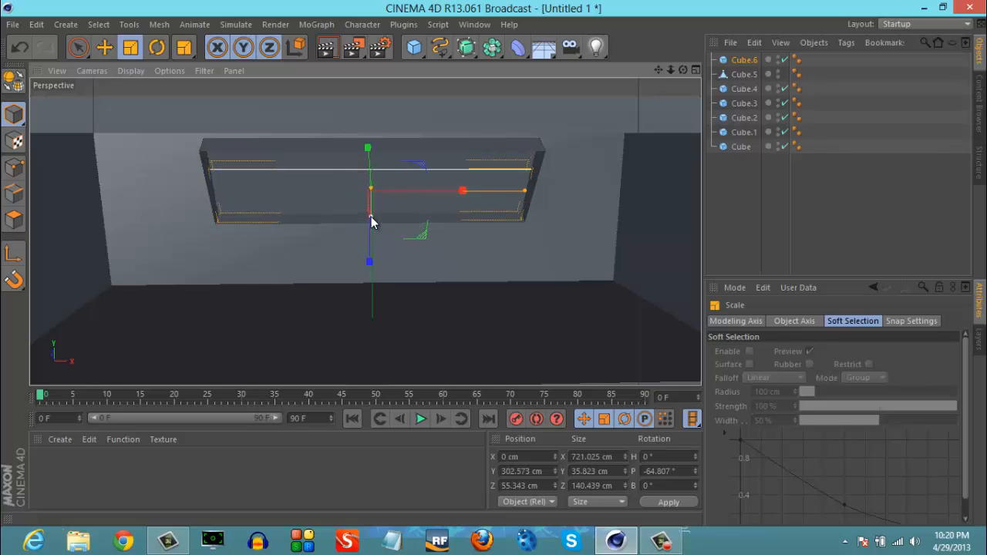
click(104, 48)
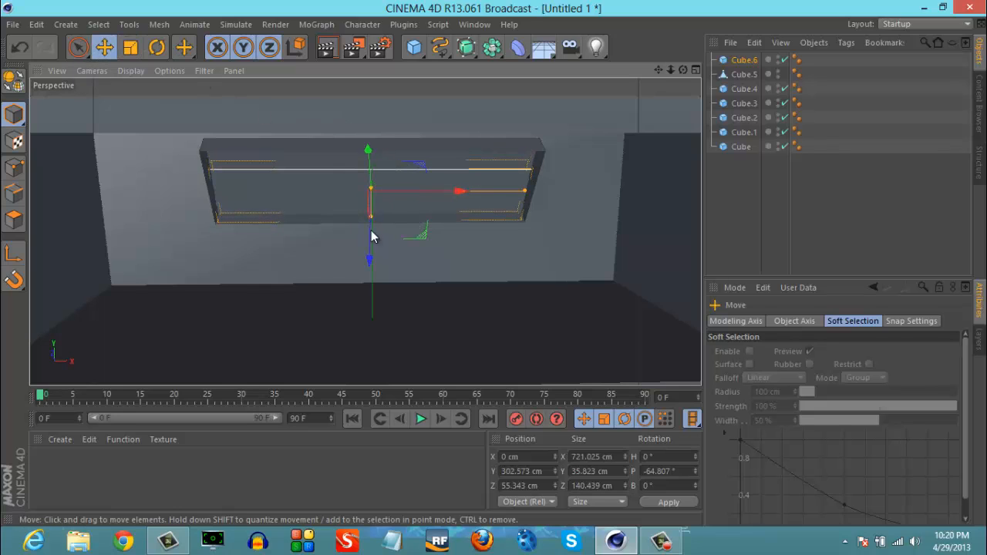
drag(370, 240, 370, 245)
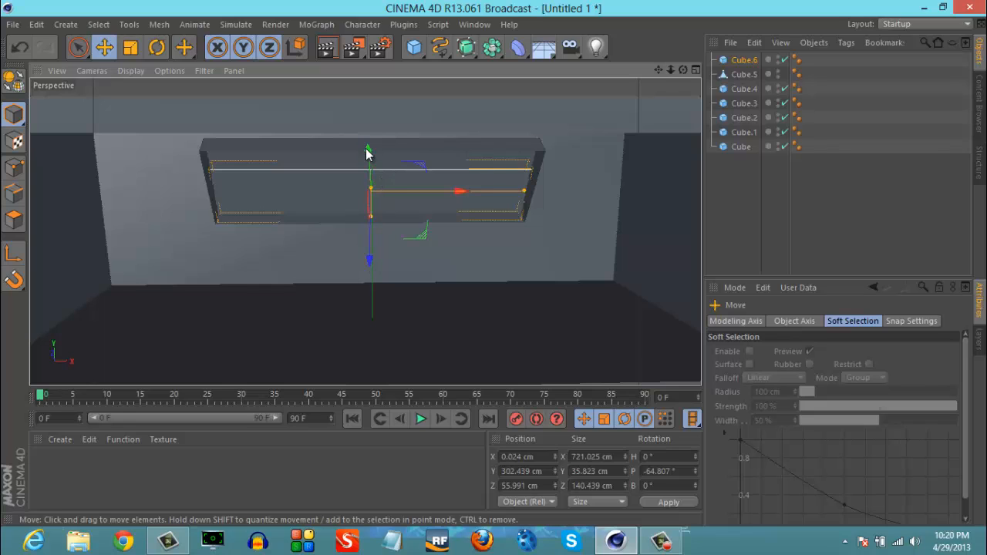
drag(367, 153, 370, 162)
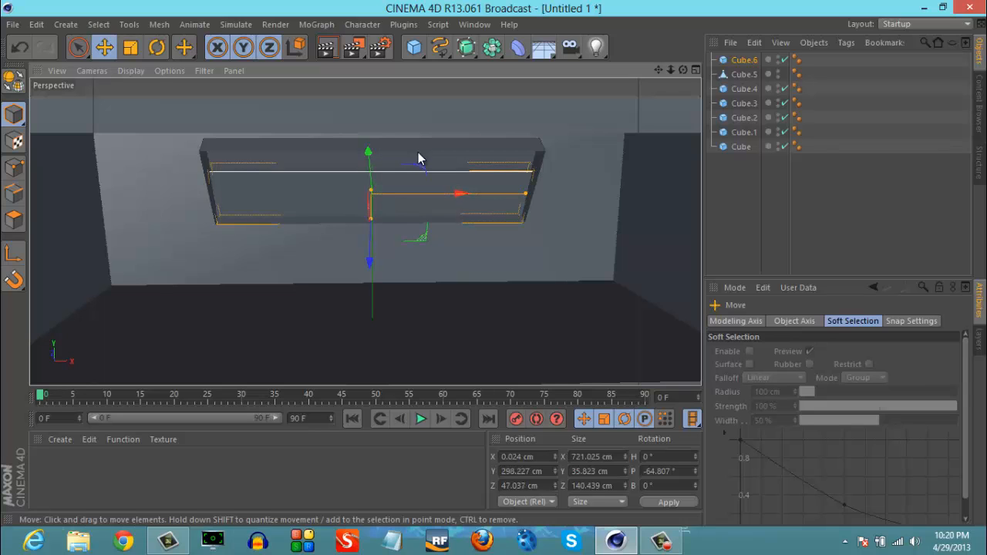
- Select the hollow box and rotate it nearly flat, to a pitch of about 8.8°
click(419, 158)
click(157, 47)
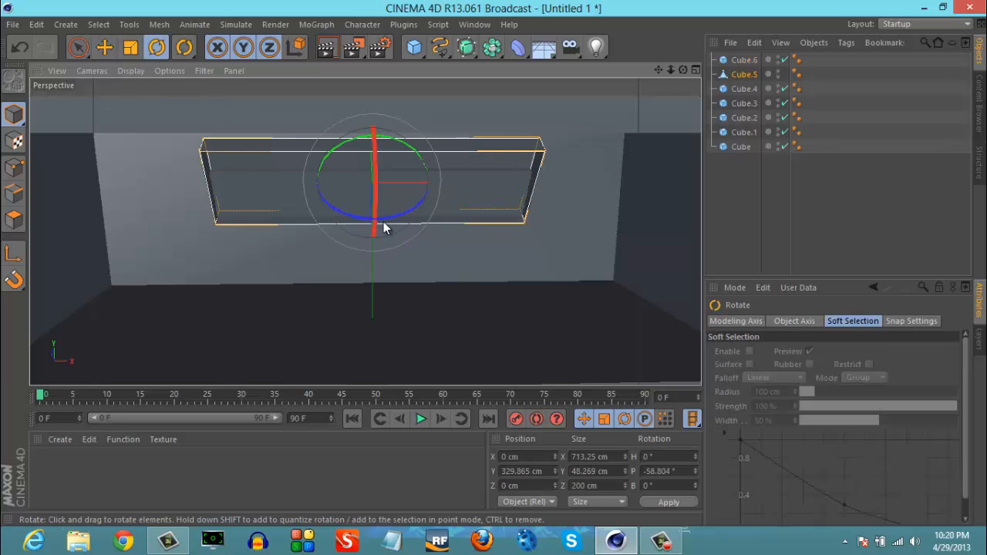
drag(377, 192, 374, 311)
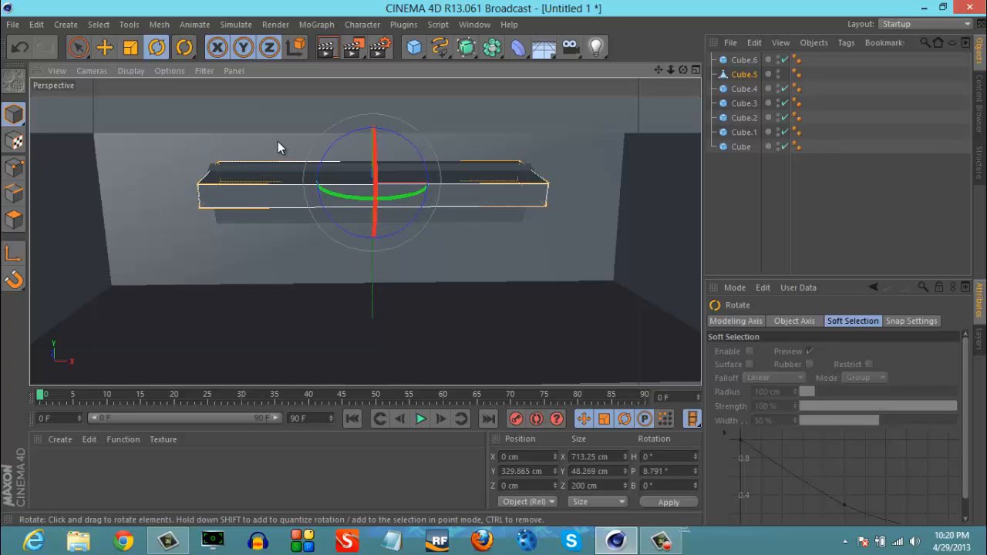
- Rotate the slab to a pitch of about 8.4° and raise it to about Y 319 cm, inside the hollow box
click(267, 219)
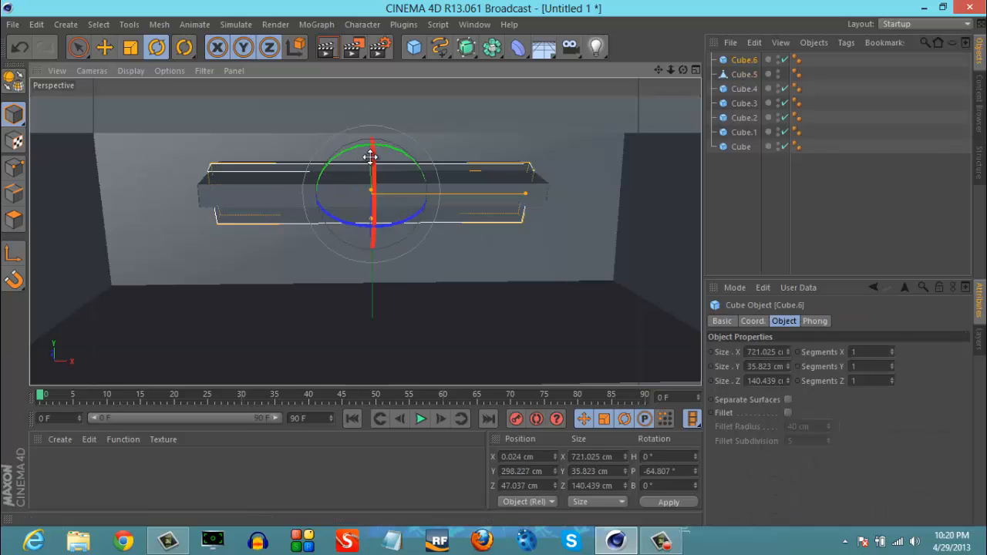
drag(372, 179, 363, 289)
key(e)
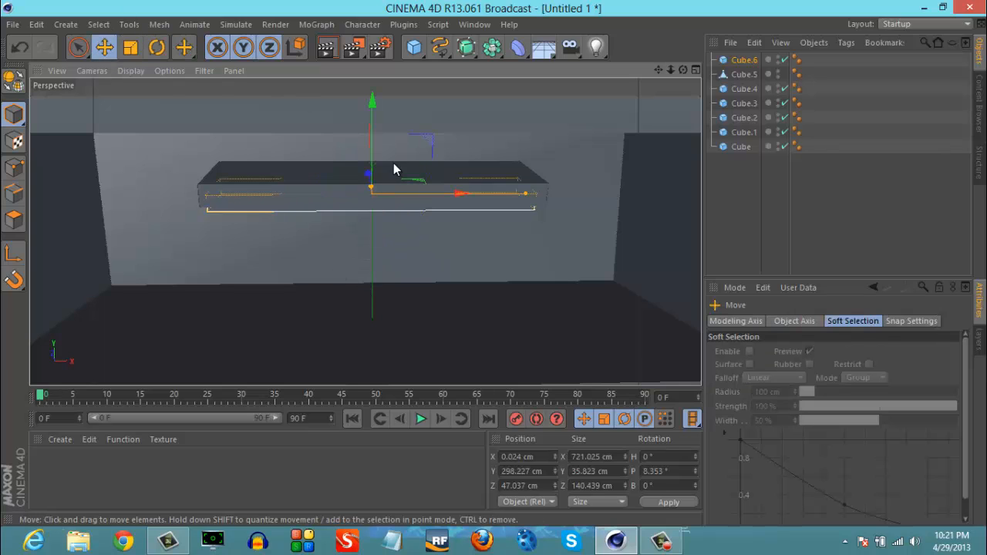
drag(374, 108, 375, 106)
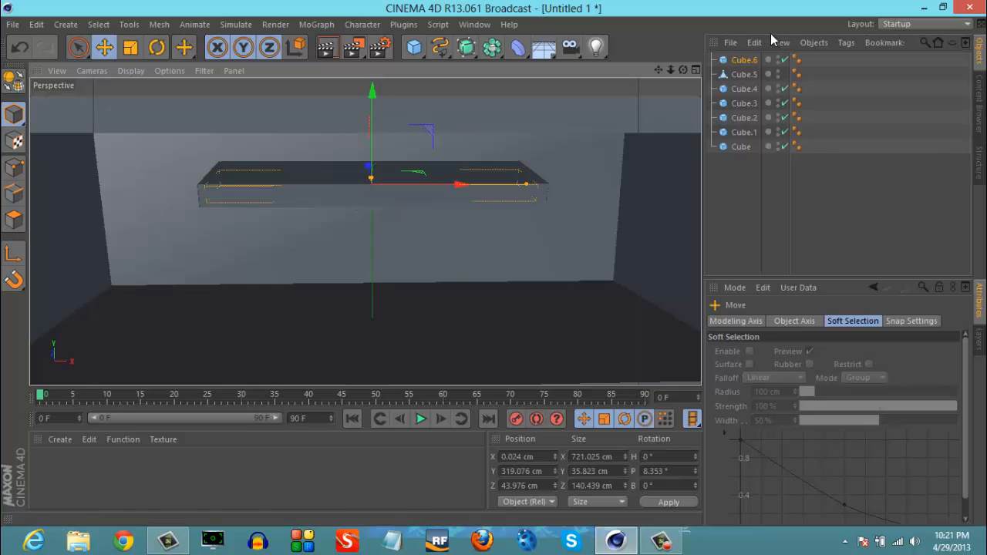
- Group the slab and the hollow box under one null object
drag(835, 57, 731, 75)
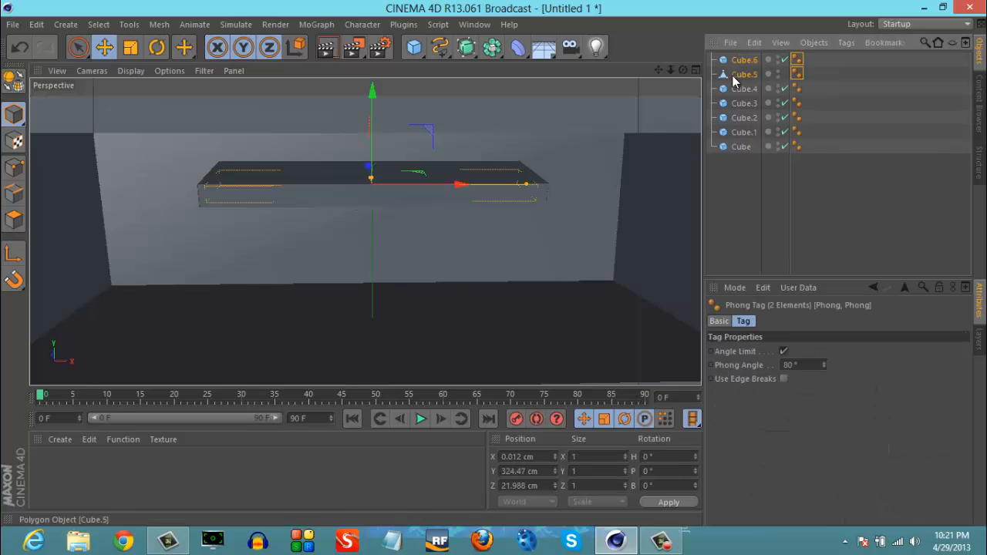
click(813, 41)
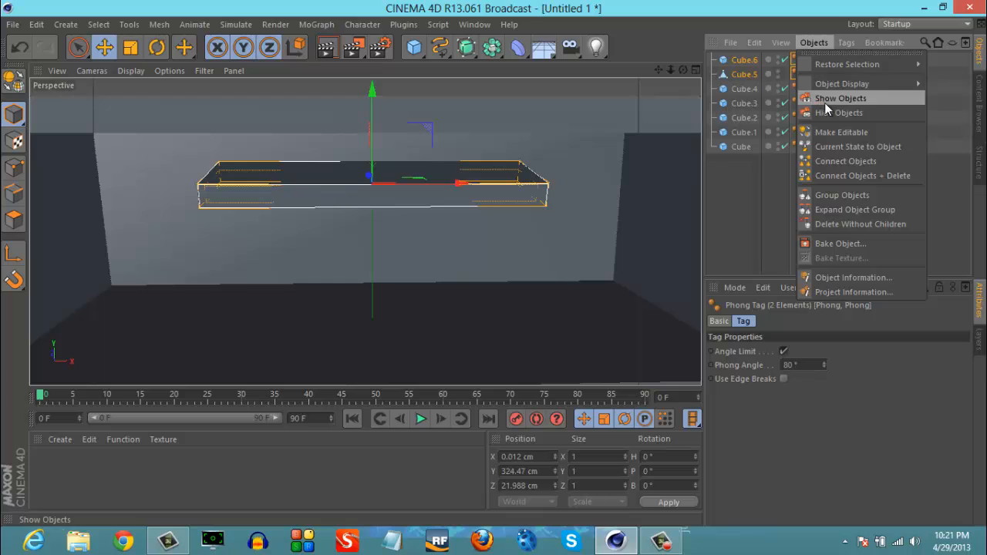
click(840, 195)
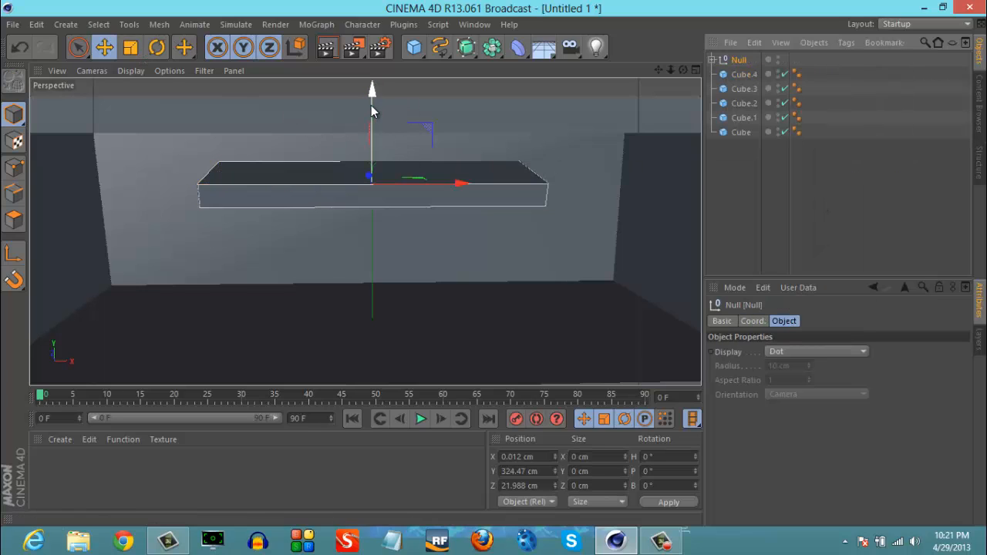
- From a view below the box, shift the slab slightly along Z and raise it in Y to fit the hollow box
drag(687, 72, 566, 211)
click(502, 224)
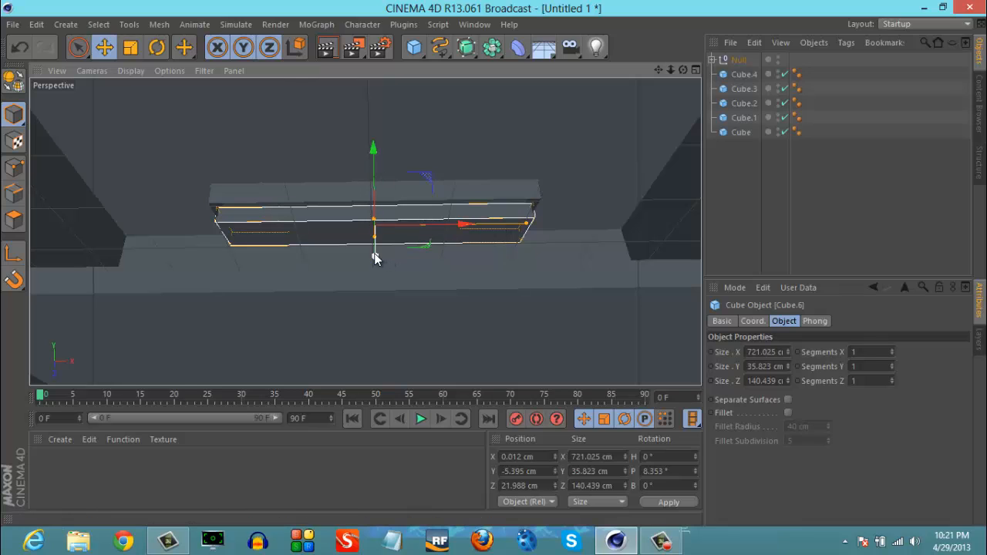
drag(377, 258, 374, 254)
drag(373, 171, 374, 162)
click(453, 280)
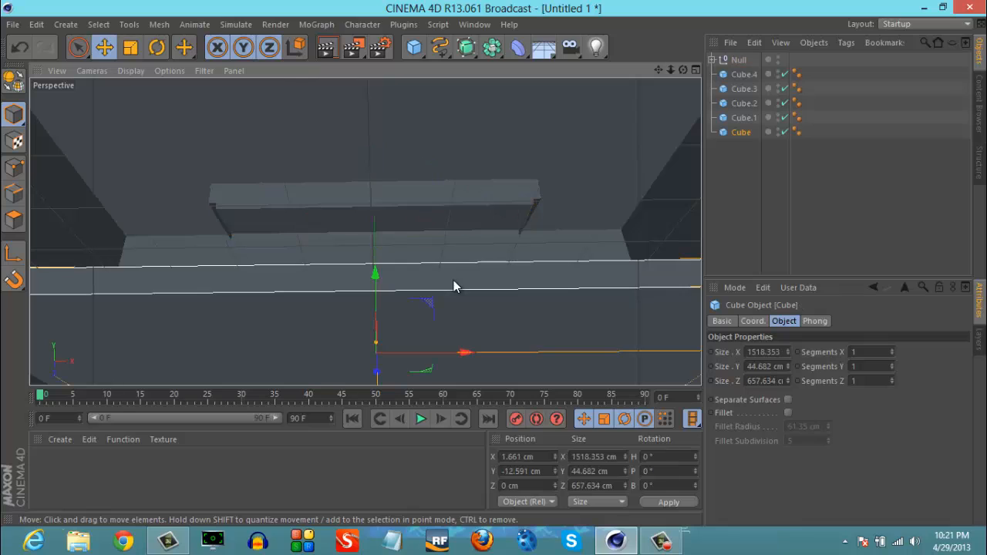
- Raise the null holding the box and slab to about Y 433.5 cm, close to the ceiling
click(736, 60)
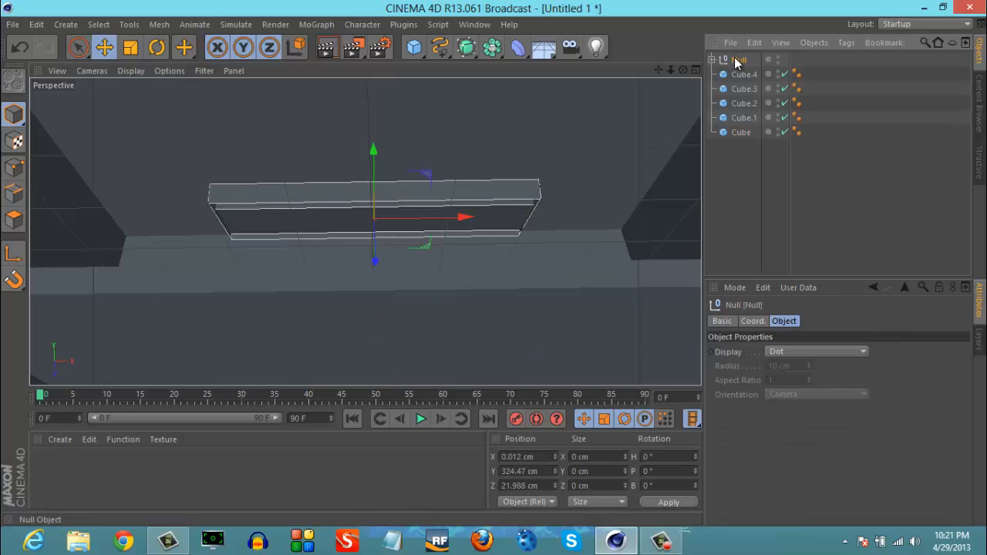
drag(375, 150, 375, 121)
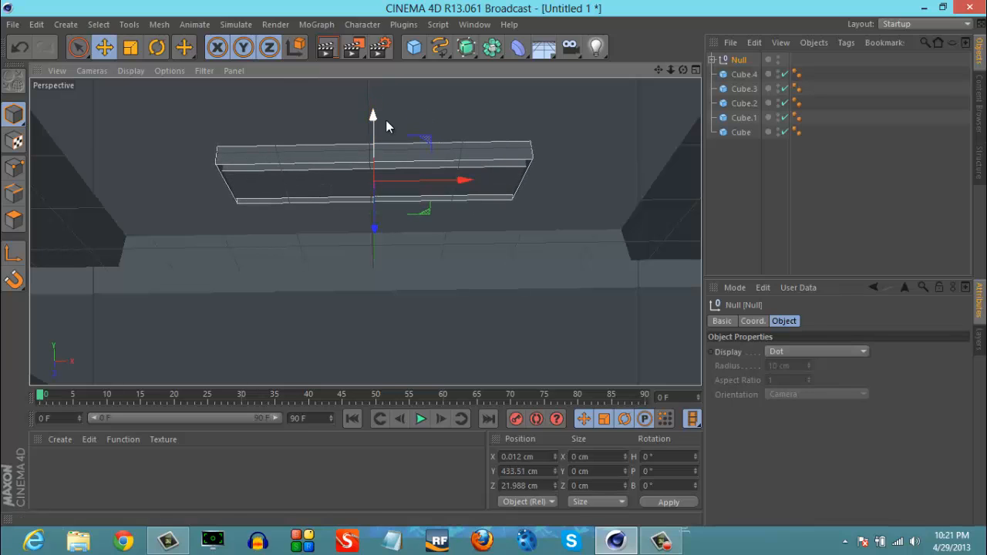
click(559, 235)
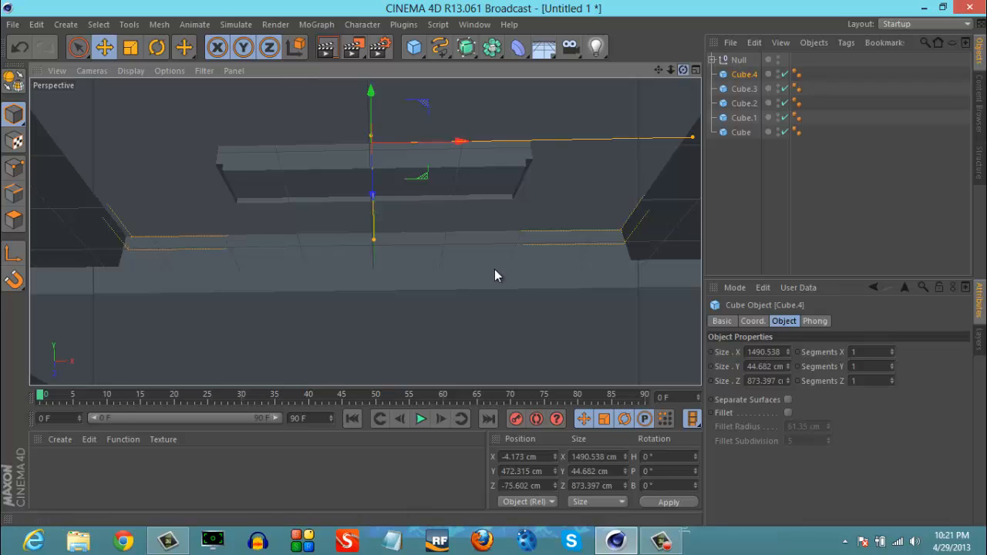
scroll(494, 275, up, 3)
scroll(494, 269, down, 2)
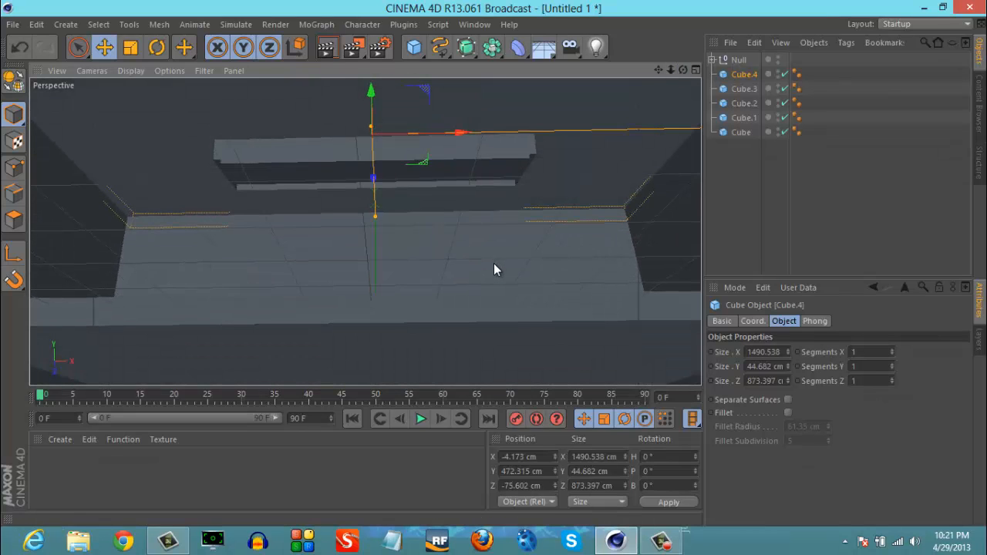
- Create a material with Luminance enabled and apply it to the slab inside the hollow box
click(222, 498)
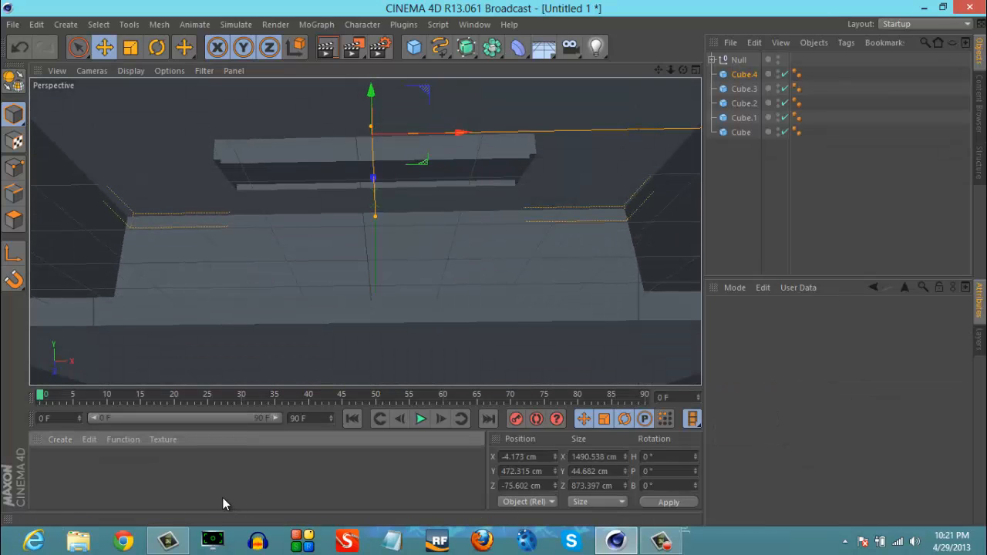
double_click(147, 477)
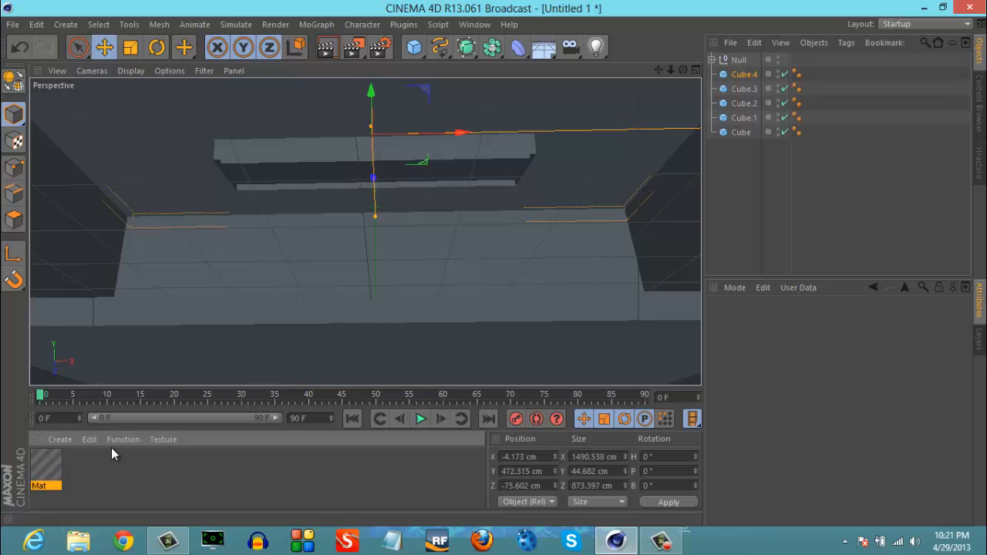
double_click(48, 466)
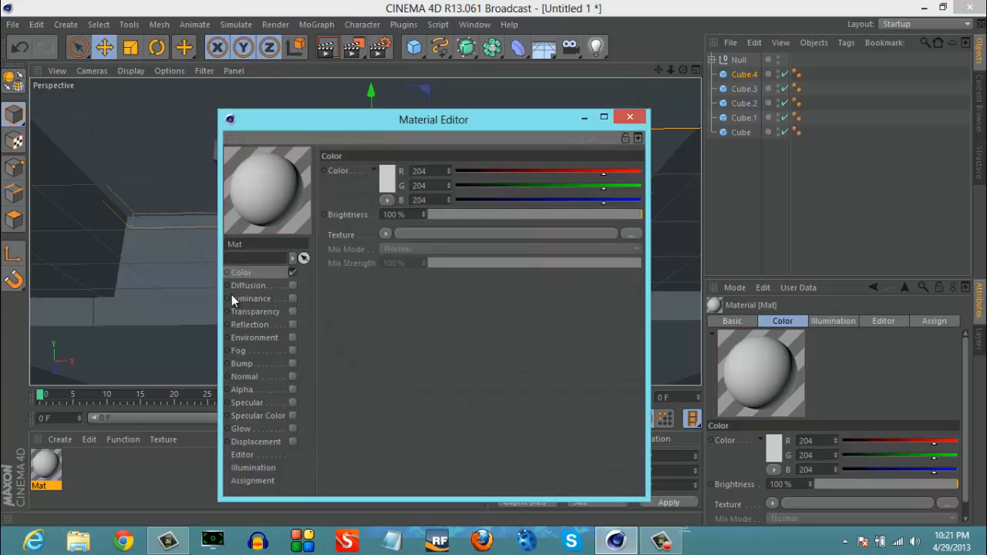
click(292, 299)
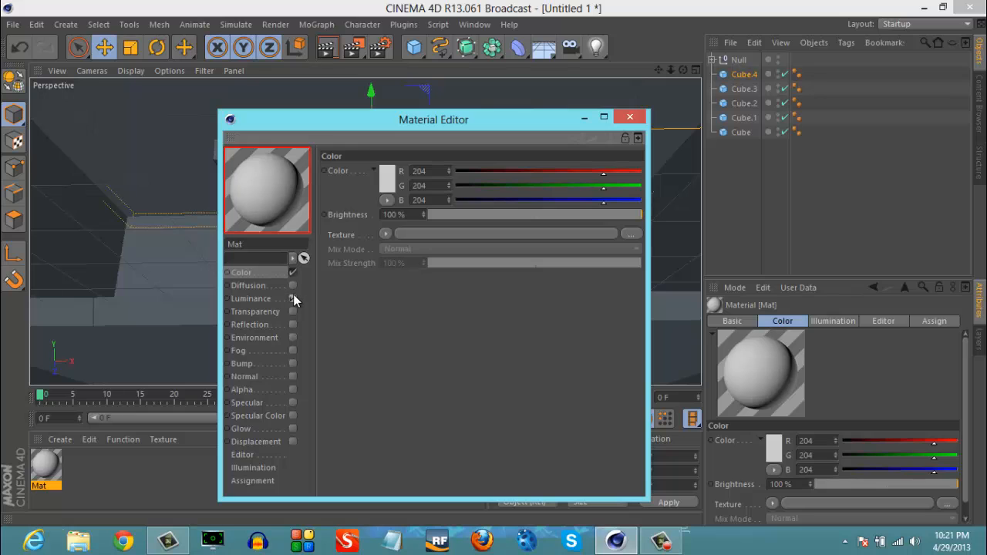
click(628, 119)
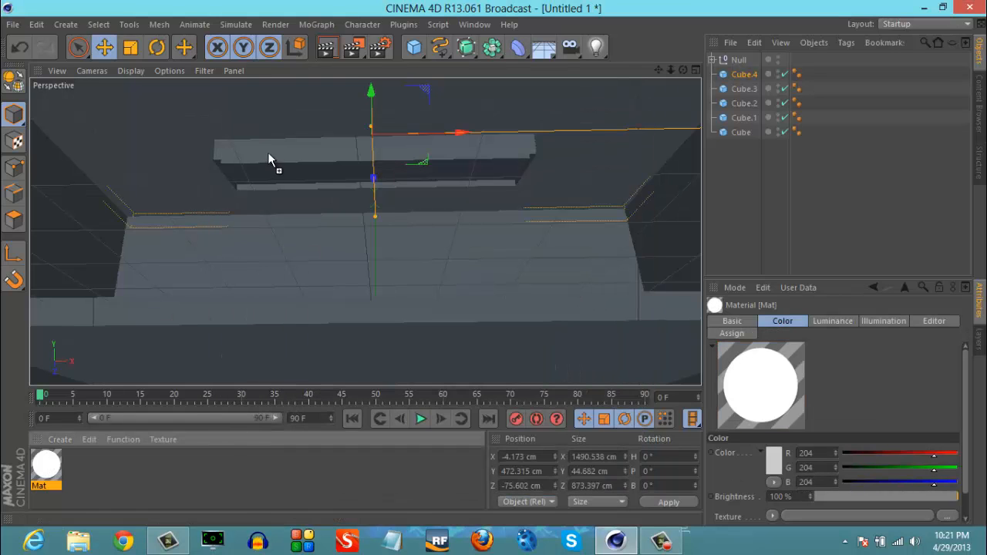
drag(278, 177, 278, 177)
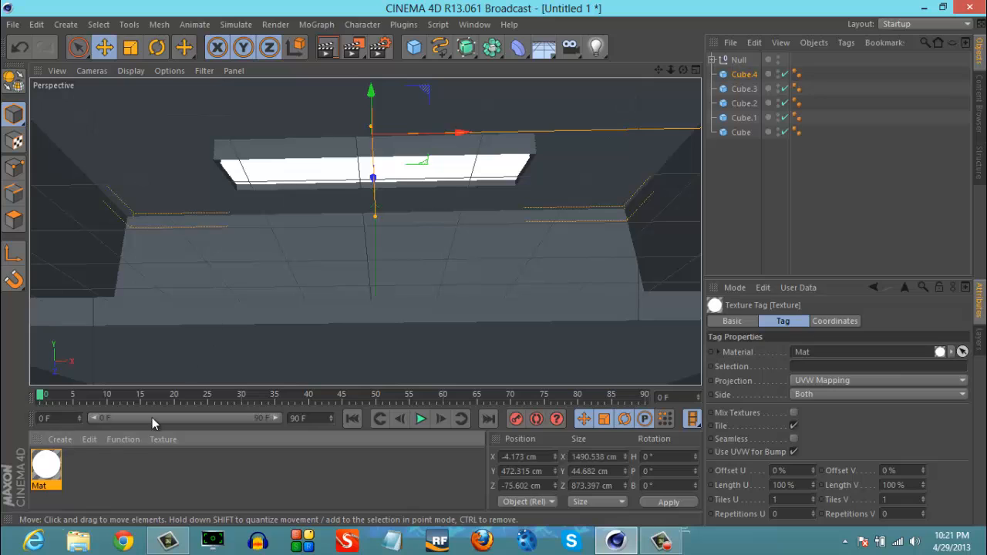
- Create a near-black material (R 13, G 12, B 12) with Specular disabled and apply it to the hollow ceiling box
double_click(132, 474)
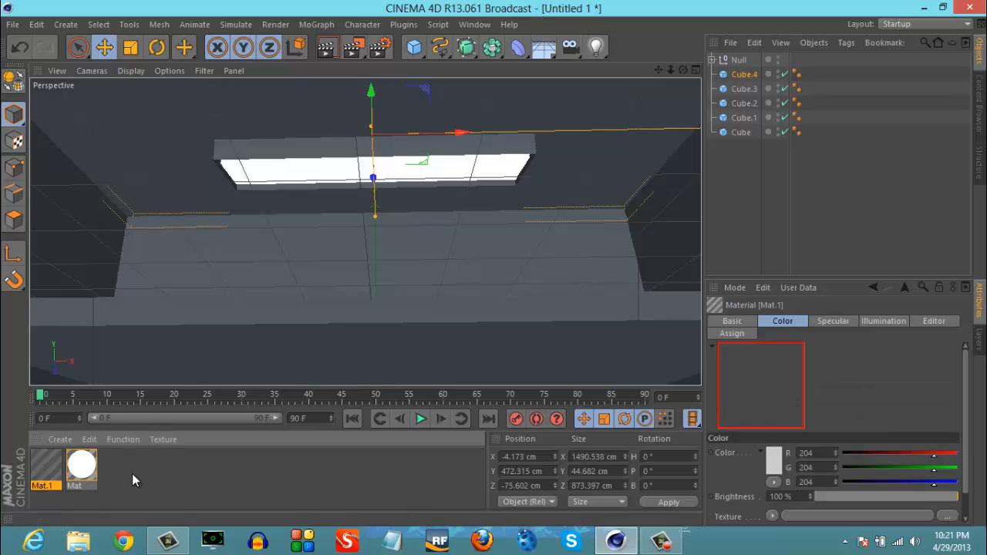
double_click(53, 475)
click(286, 379)
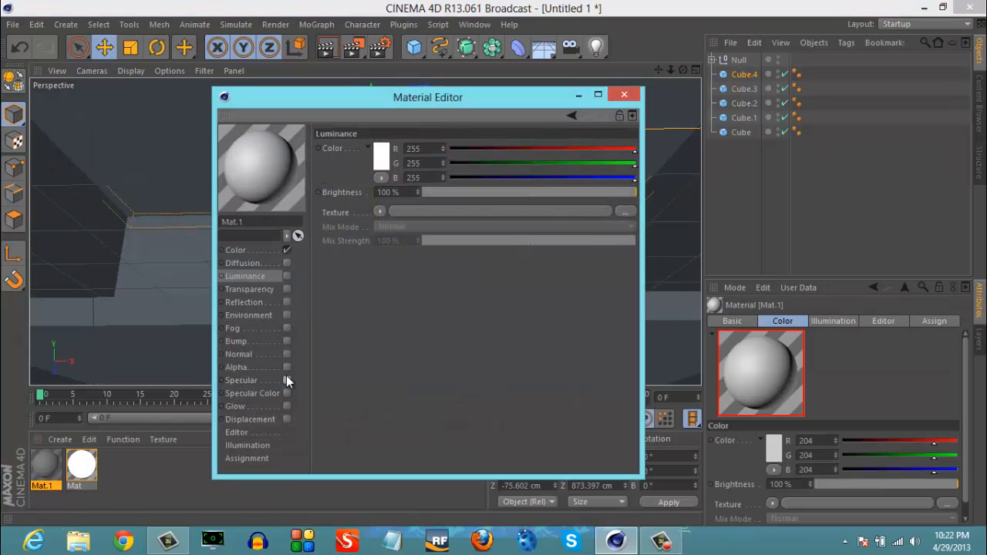
click(264, 246)
click(460, 148)
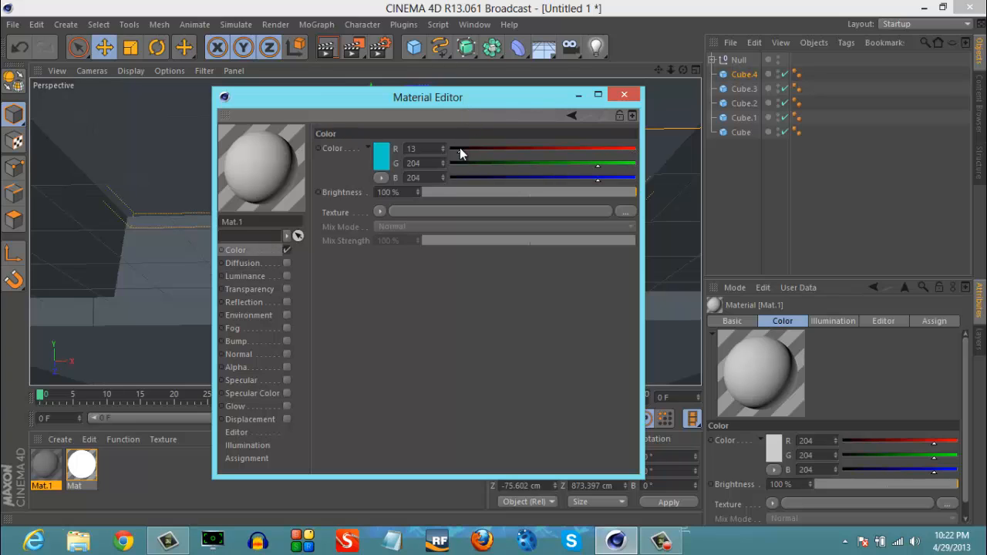
click(459, 164)
click(459, 178)
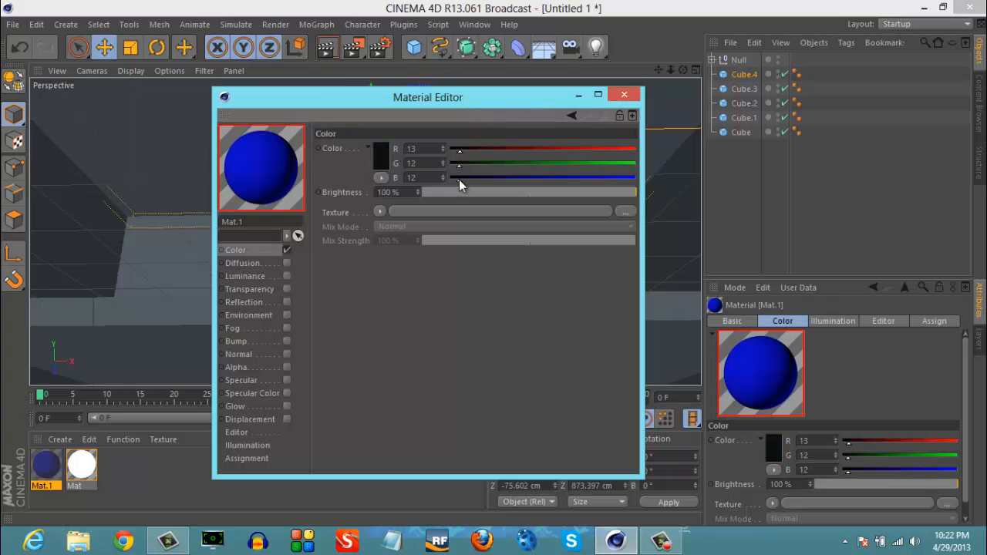
click(624, 97)
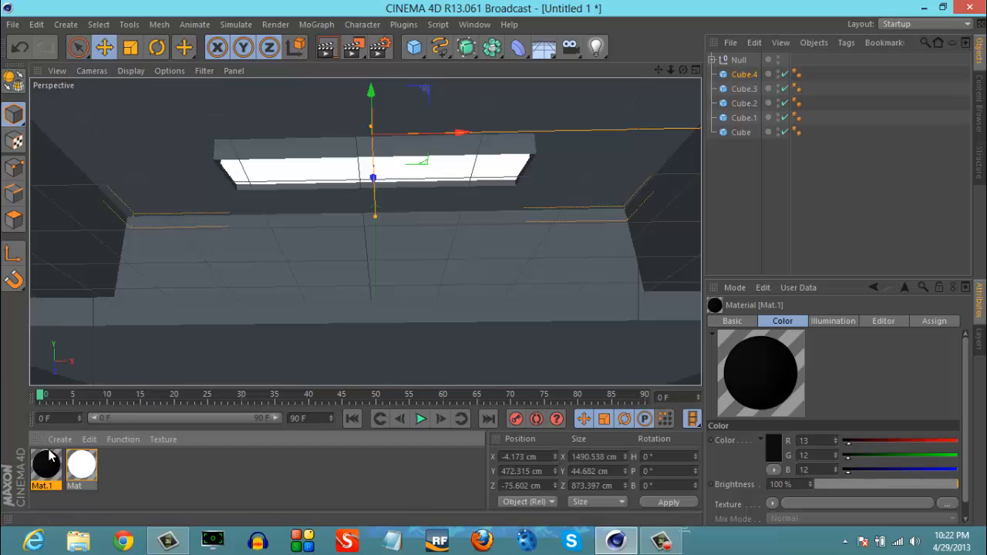
drag(262, 138, 262, 149)
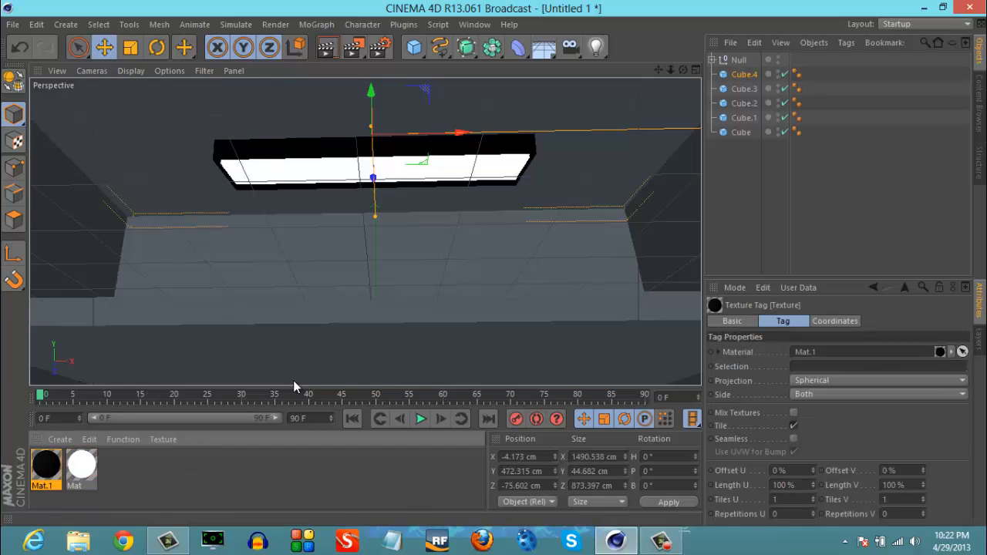
- Create a grey material with Specular disabled and its color set to R 161, G 159, B 159
alt+drag(494, 275, 495, 263)
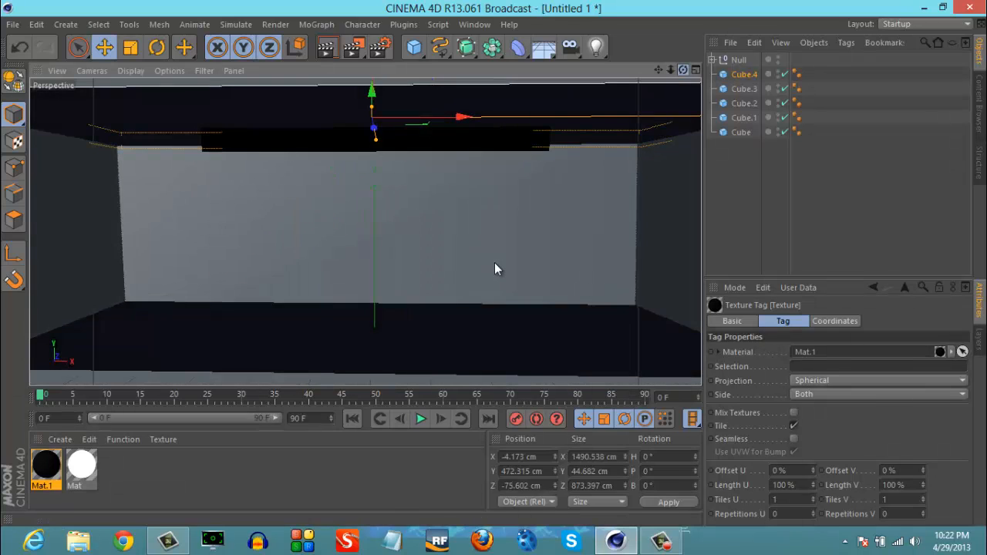
double_click(184, 454)
double_click(44, 464)
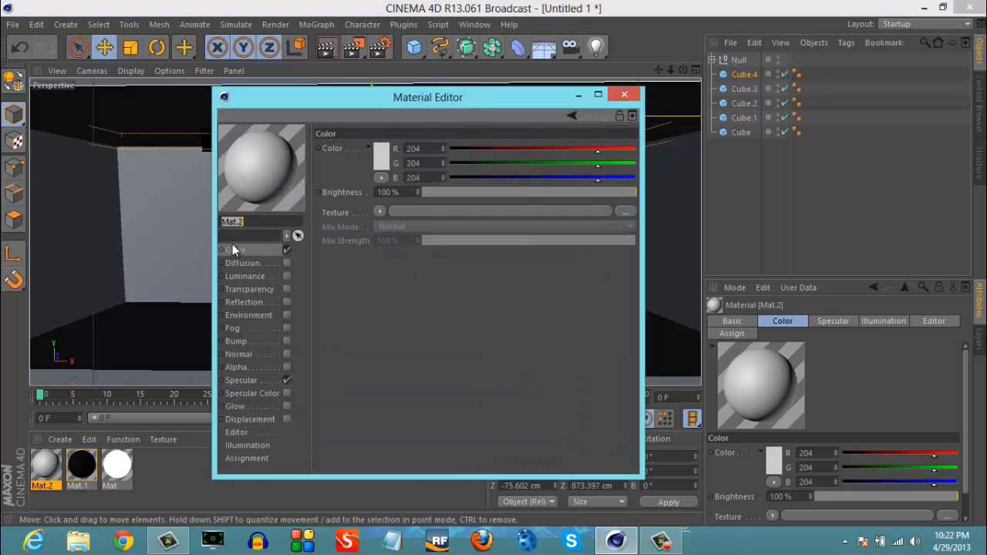
click(287, 378)
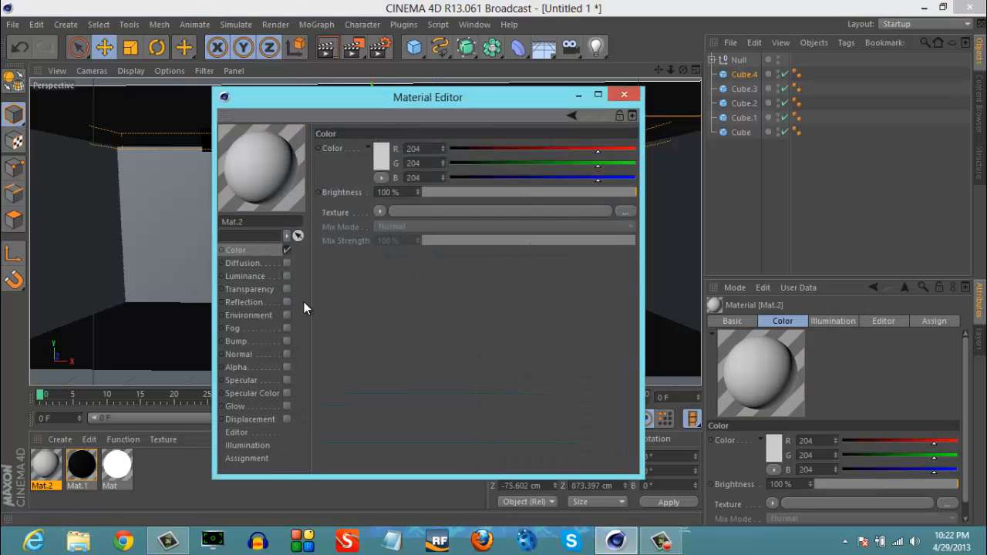
click(378, 159)
click(300, 141)
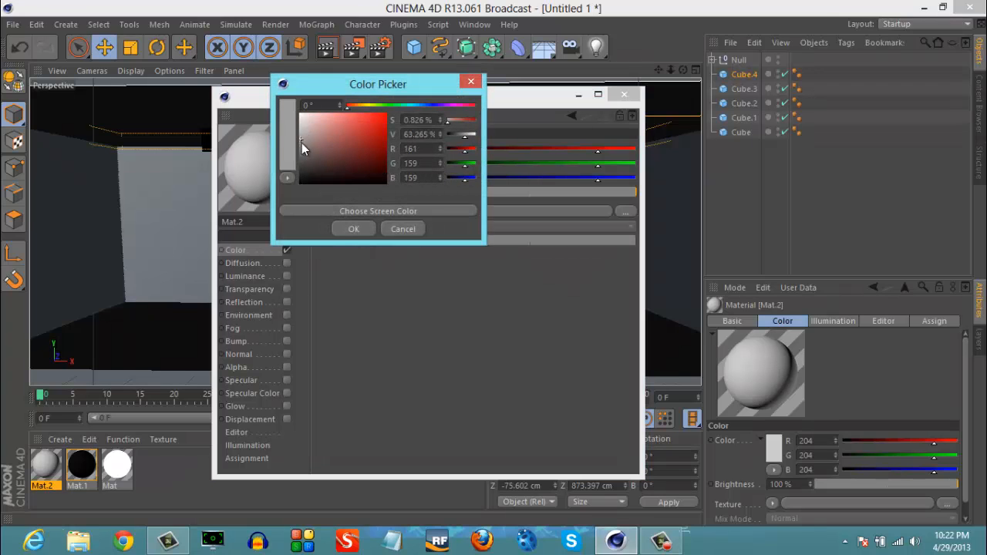
click(341, 233)
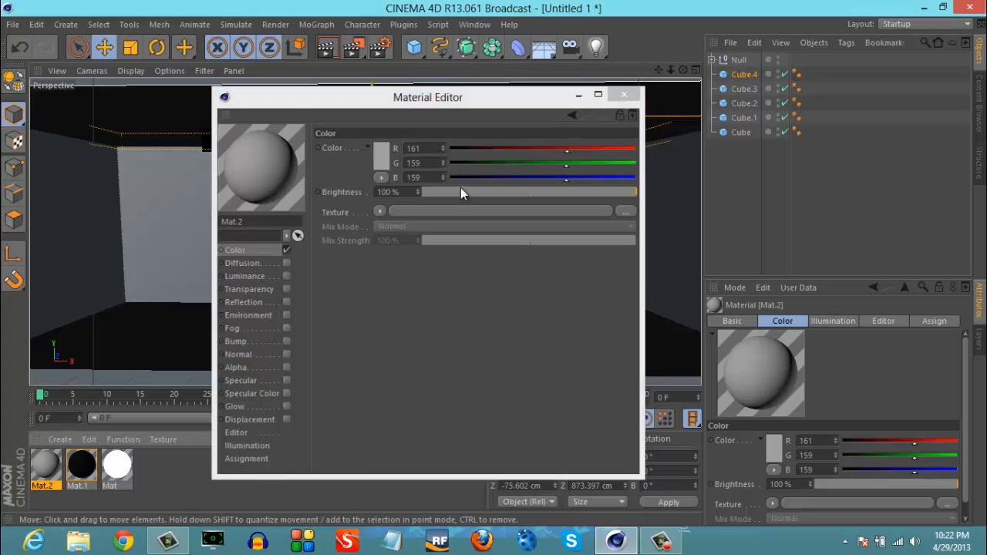
click(624, 94)
- Apply the grey material to the back wall, floor, both side walls and ceiling of the room
drag(46, 465, 241, 272)
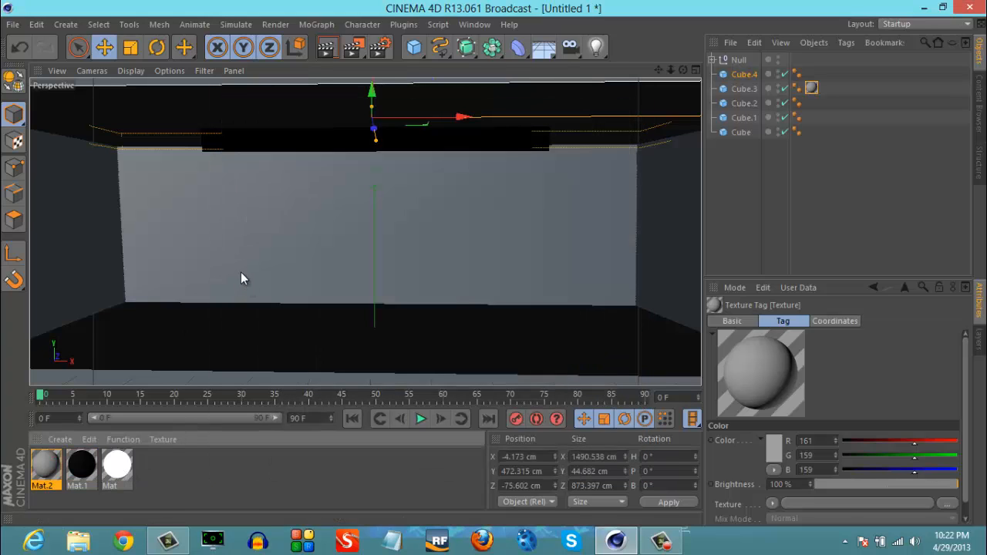
drag(207, 321, 208, 322)
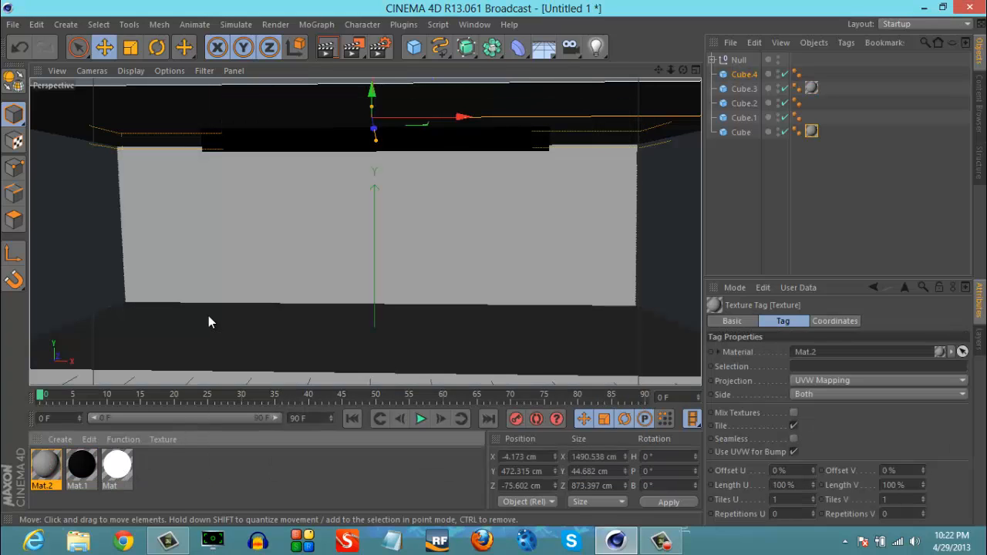
drag(54, 414, 55, 307)
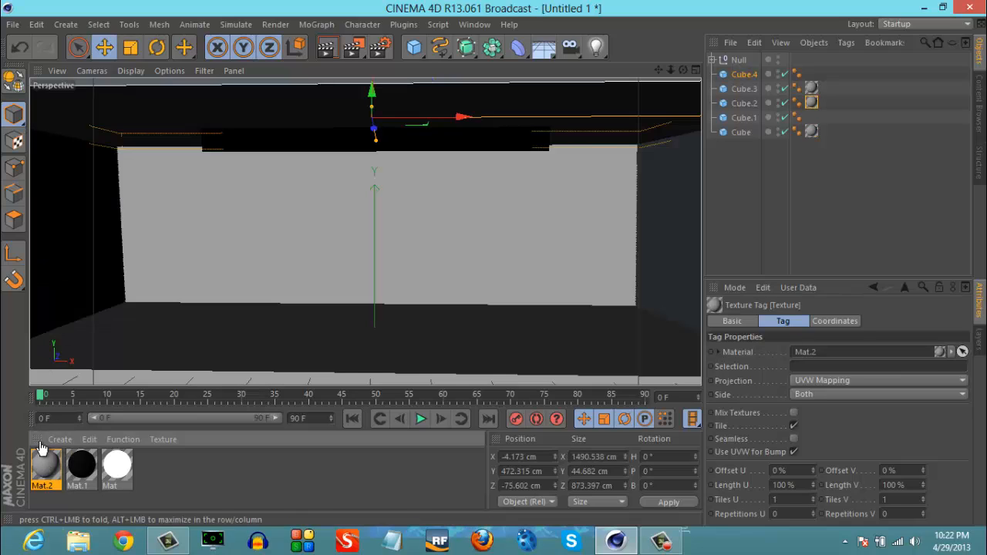
drag(629, 185, 654, 197)
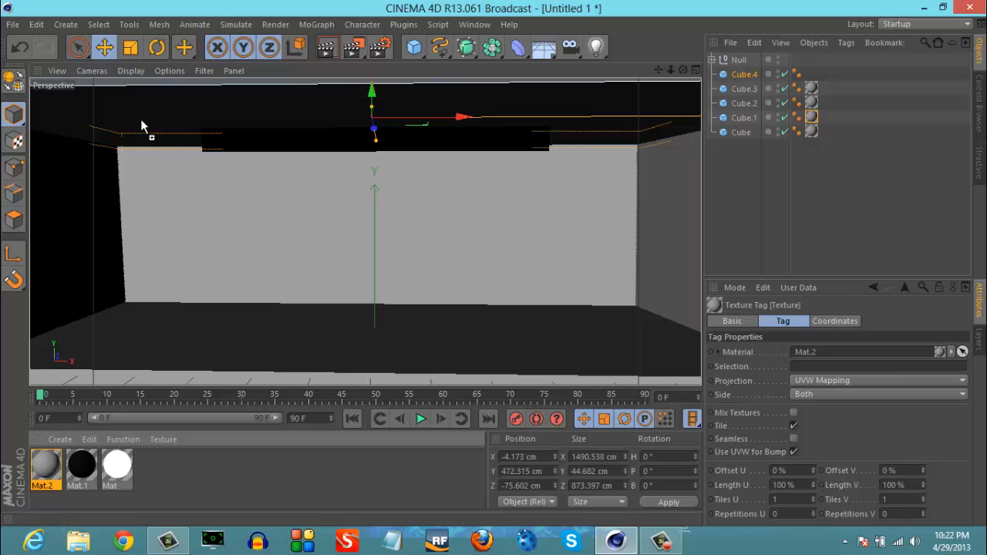
drag(141, 121, 141, 121)
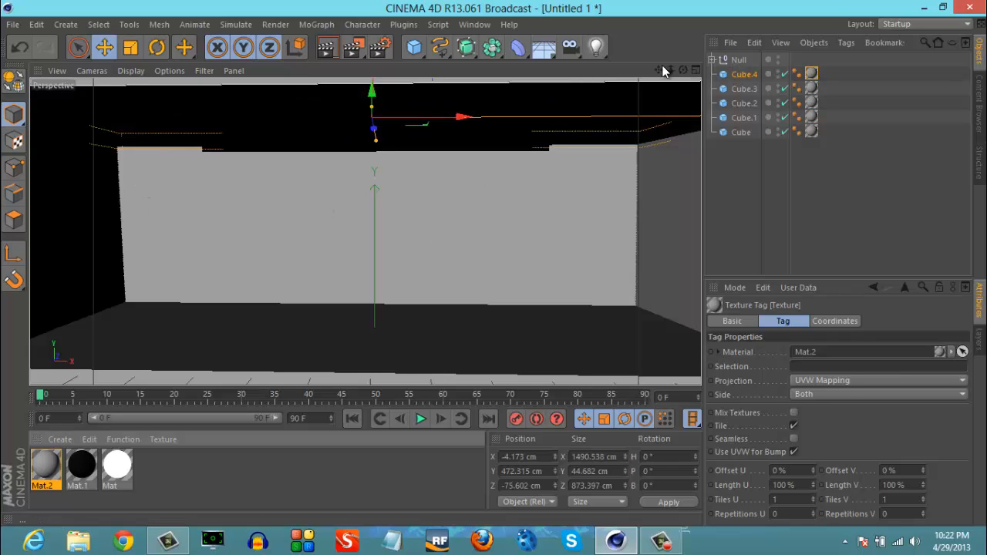
- Add a sphere to the room and raise it to about Y 106.5 cm so it sits on the floor
drag(659, 71, 494, 263)
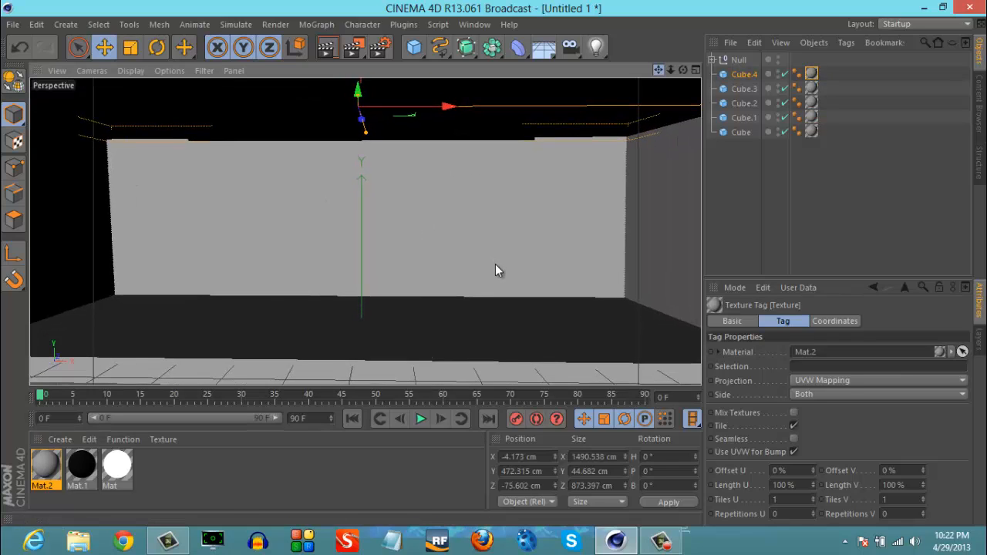
drag(671, 75, 495, 250)
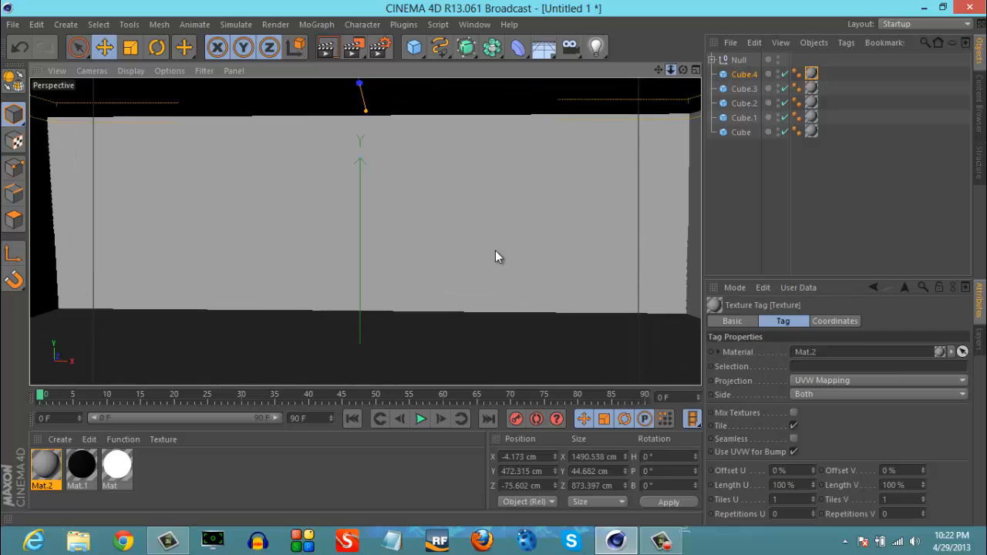
drag(669, 70, 494, 271)
click(419, 53)
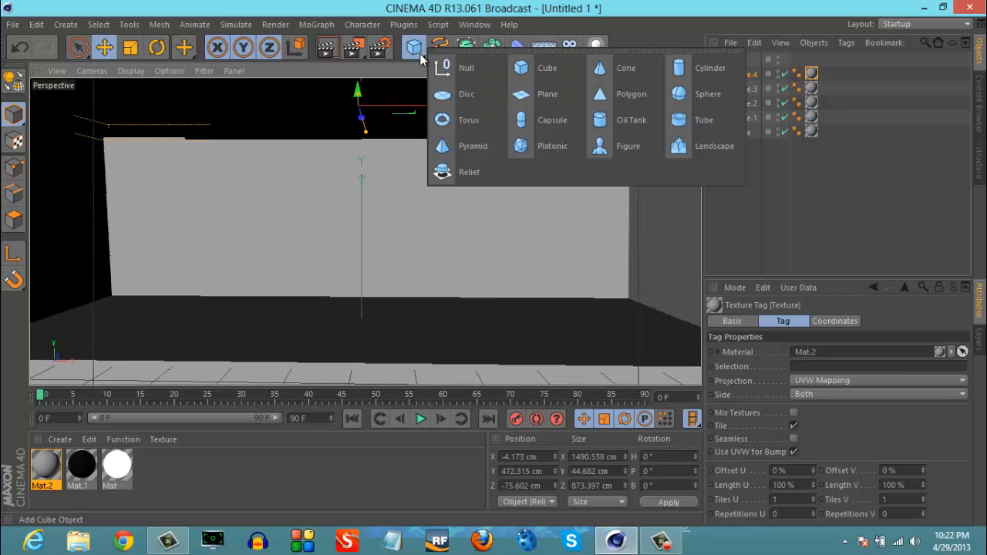
click(694, 103)
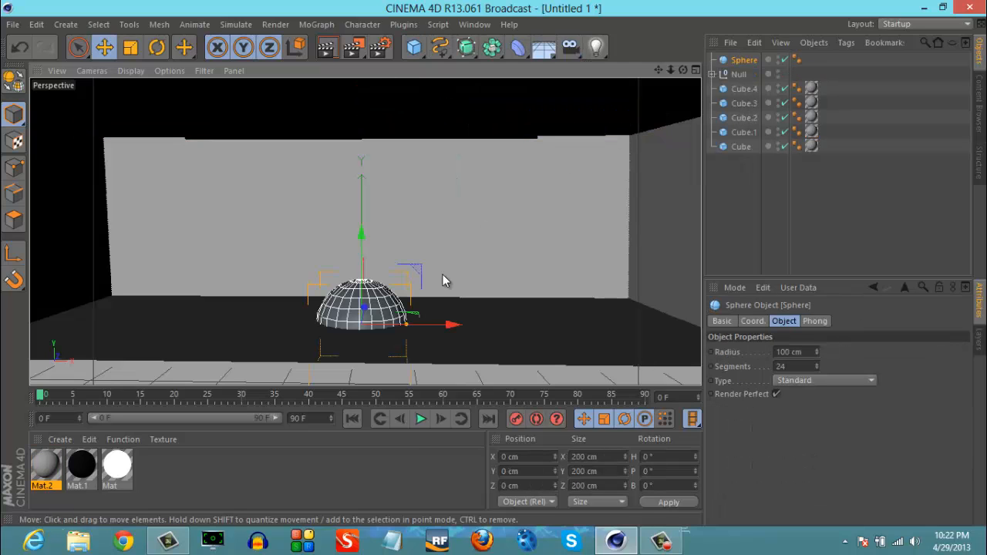
drag(363, 240, 365, 195)
drag(364, 195, 363, 185)
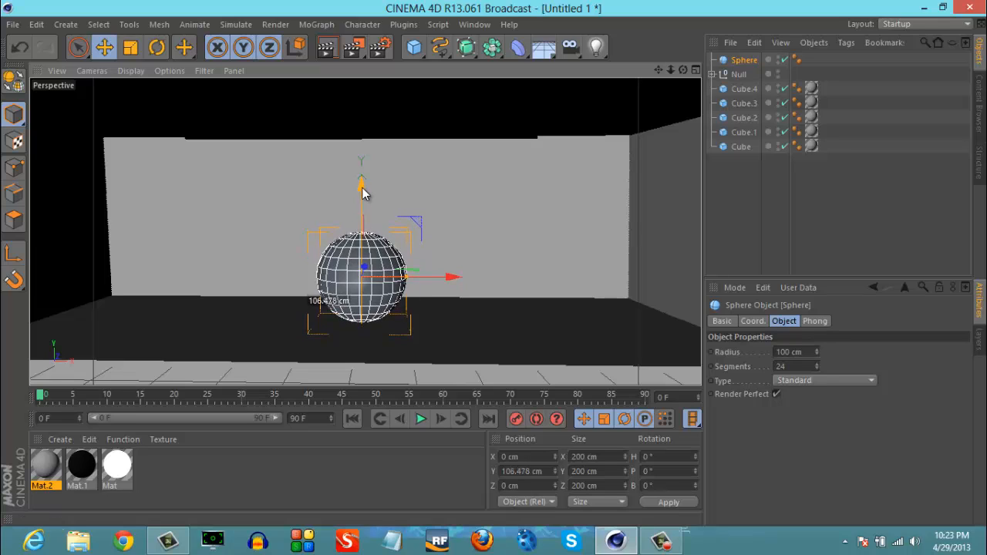
click(484, 305)
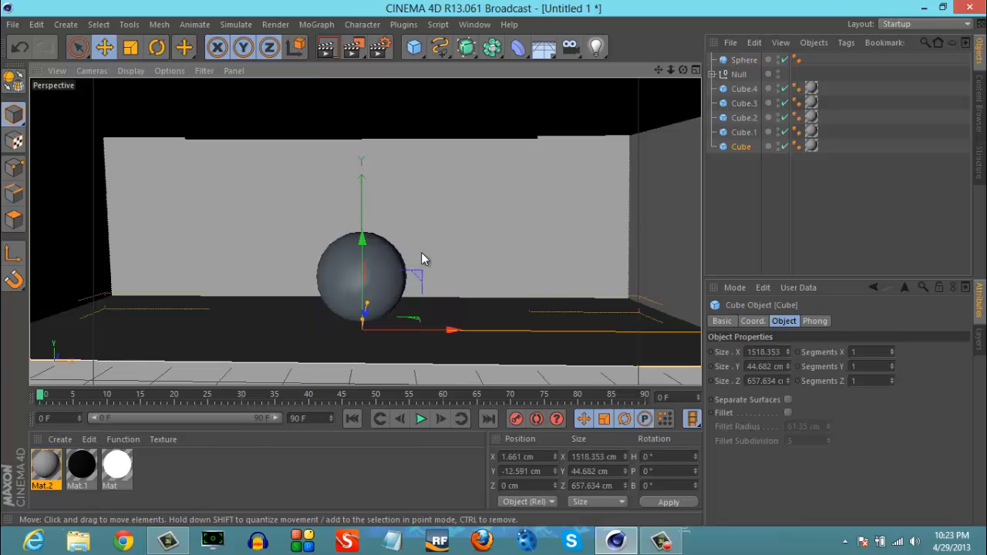
- Create a red material with Specular disabled and its green and blue color values set to 0
double_click(185, 469)
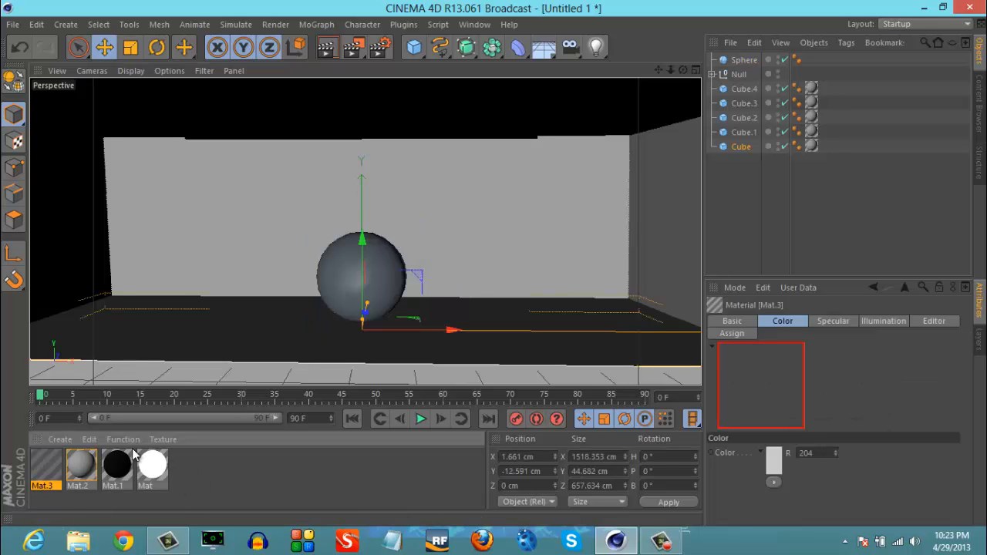
double_click(45, 467)
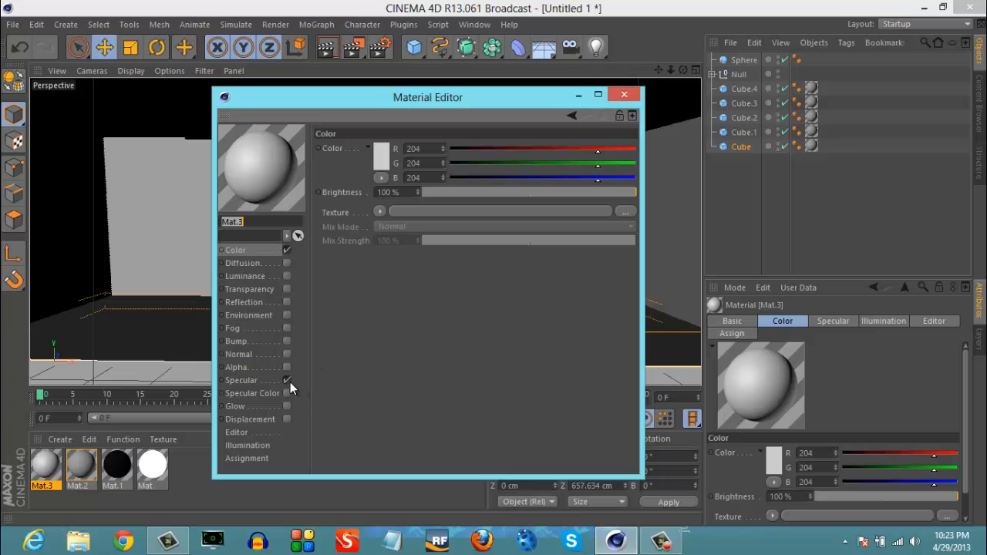
click(287, 380)
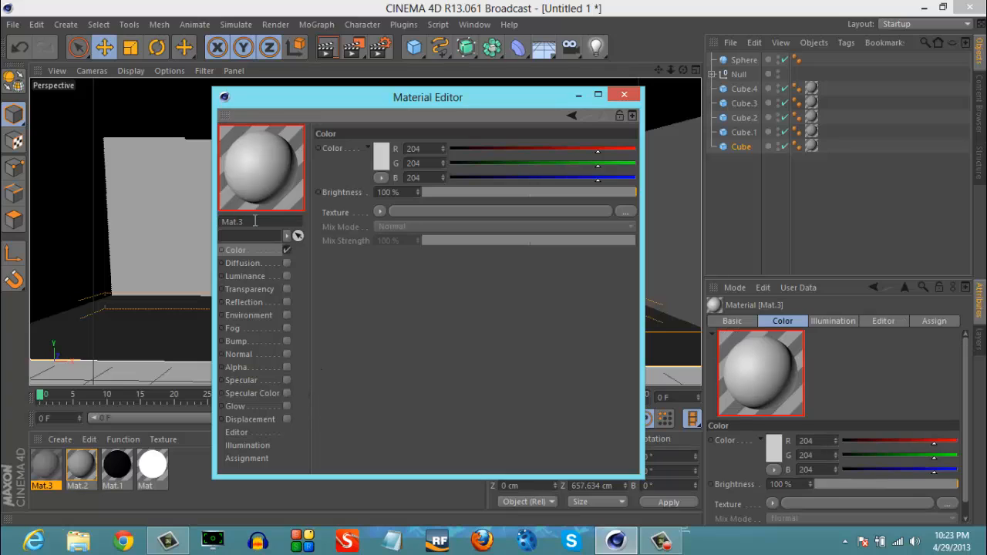
click(451, 163)
click(450, 176)
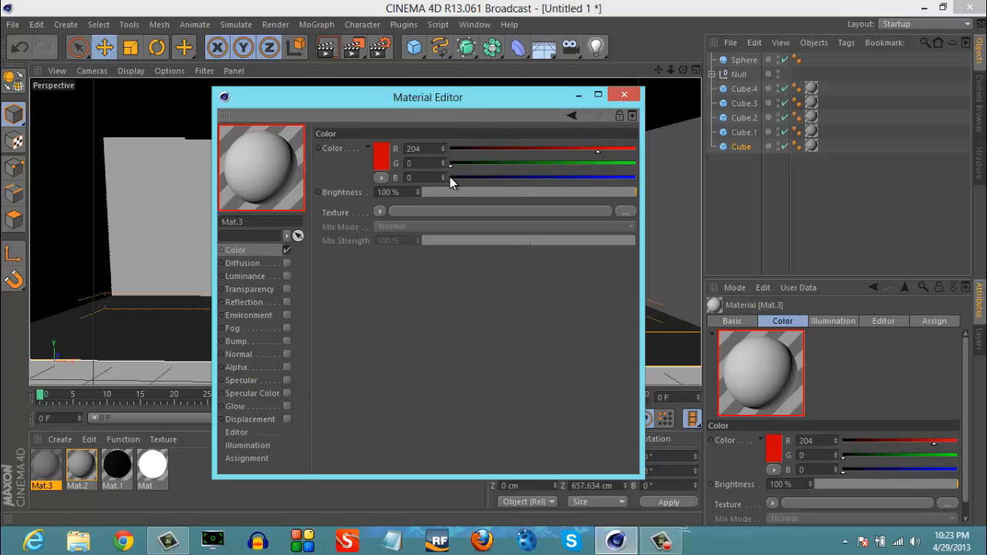
- Give the red material a Fresnel reflection with 10% brightness and 20% mix strength, and apply it to the sphere
click(287, 302)
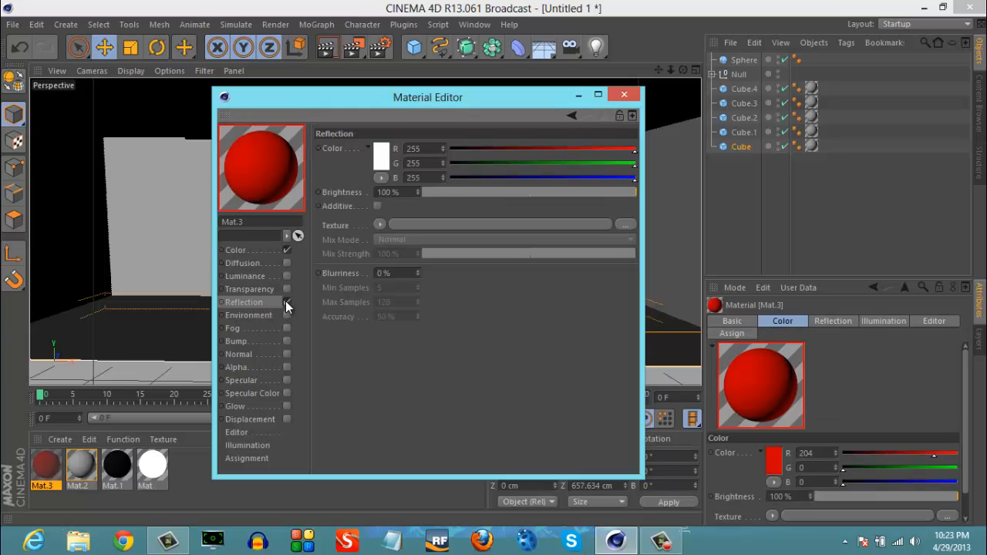
click(379, 224)
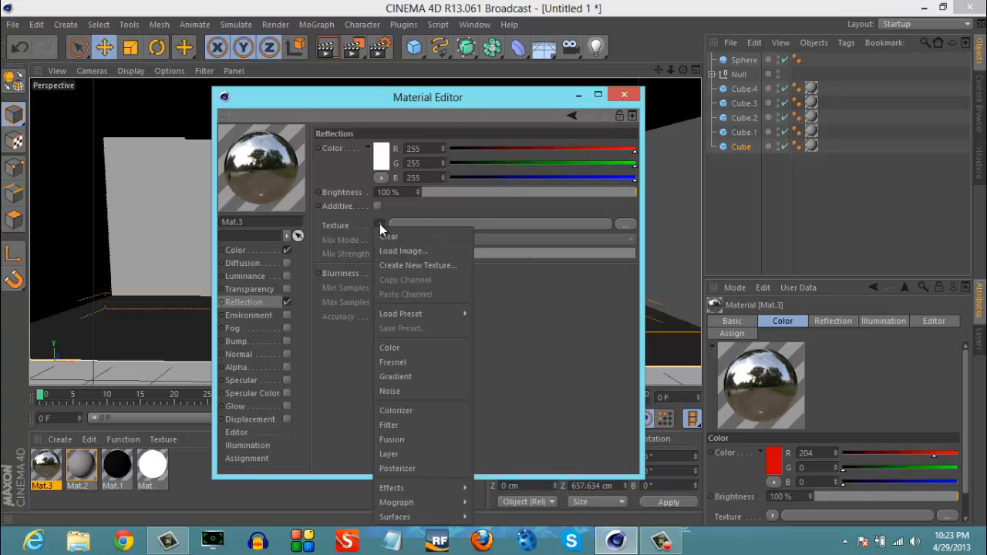
click(412, 361)
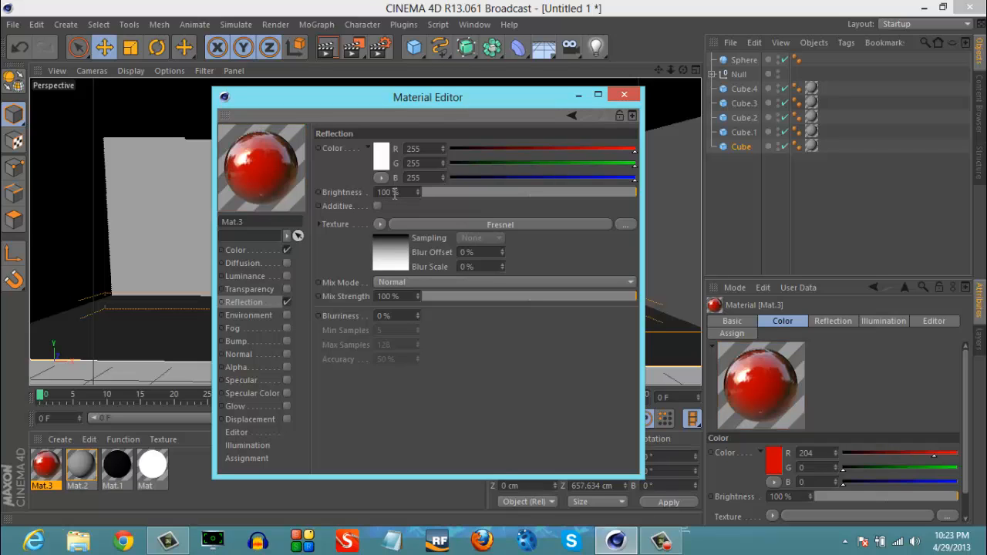
drag(394, 193, 376, 193)
text(1)
drag(393, 295, 344, 295)
text(20)
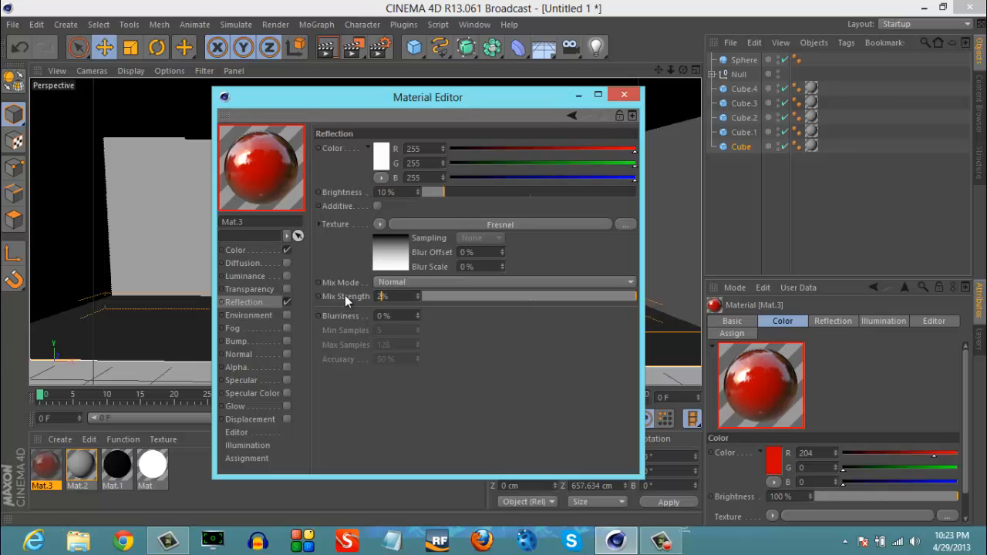
key(Return)
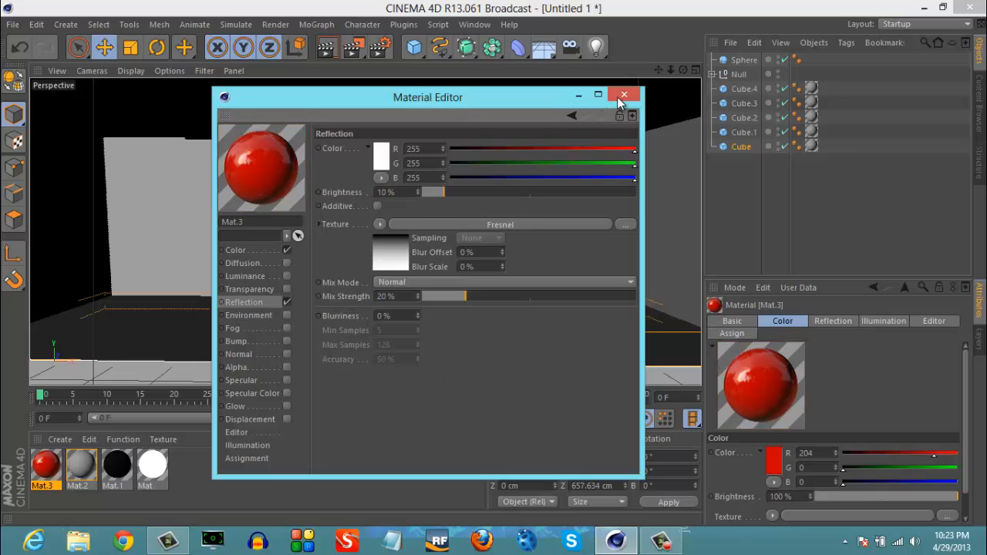
click(624, 94)
drag(347, 311, 360, 292)
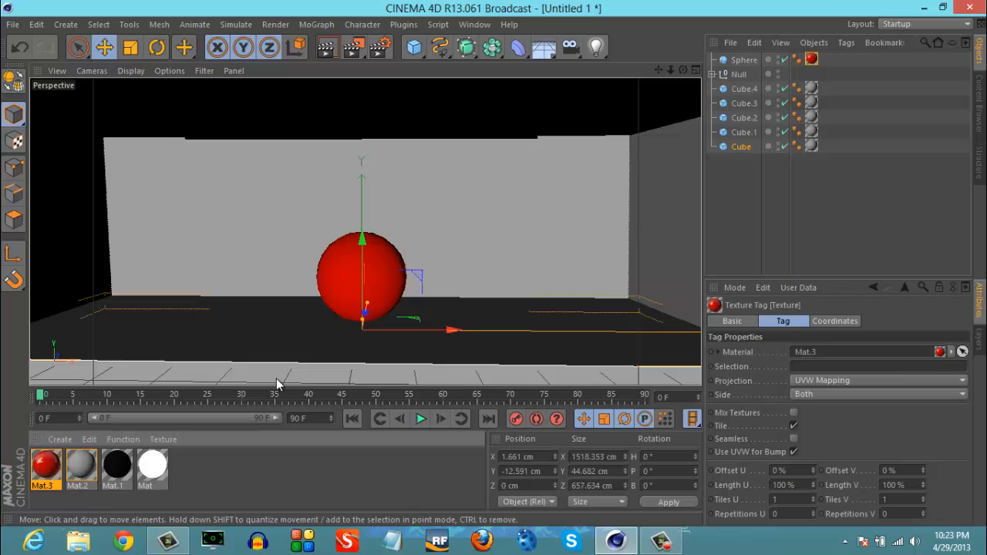
- Add one area light shifted along Z and a second area light moved to about X 504 cm
drag(596, 49, 736, 98)
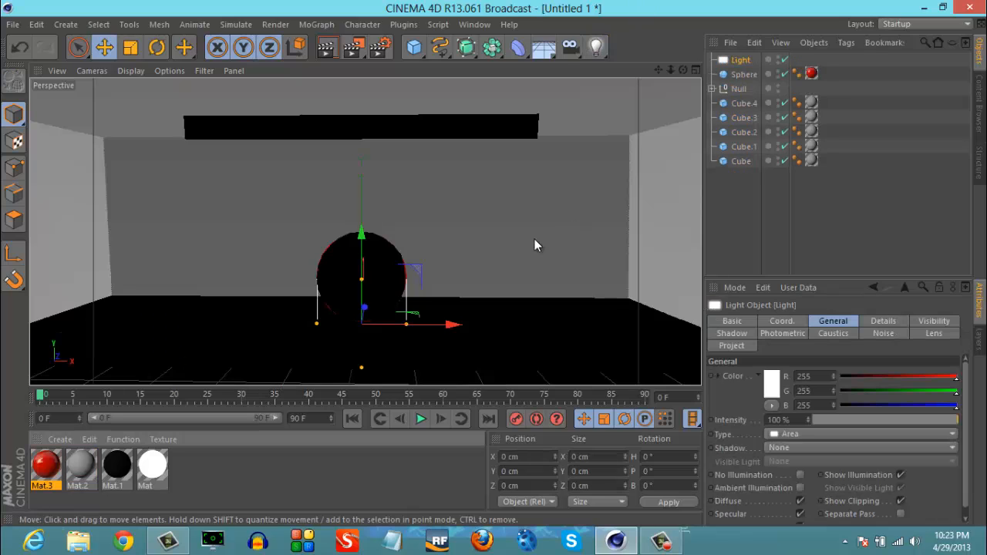
drag(366, 312, 378, 271)
drag(595, 46, 740, 94)
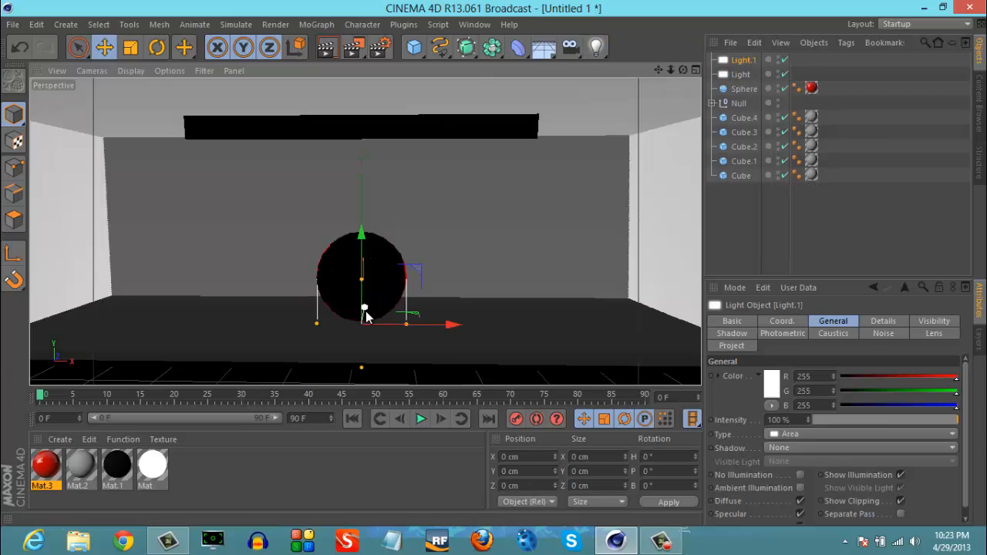
drag(441, 326, 668, 327)
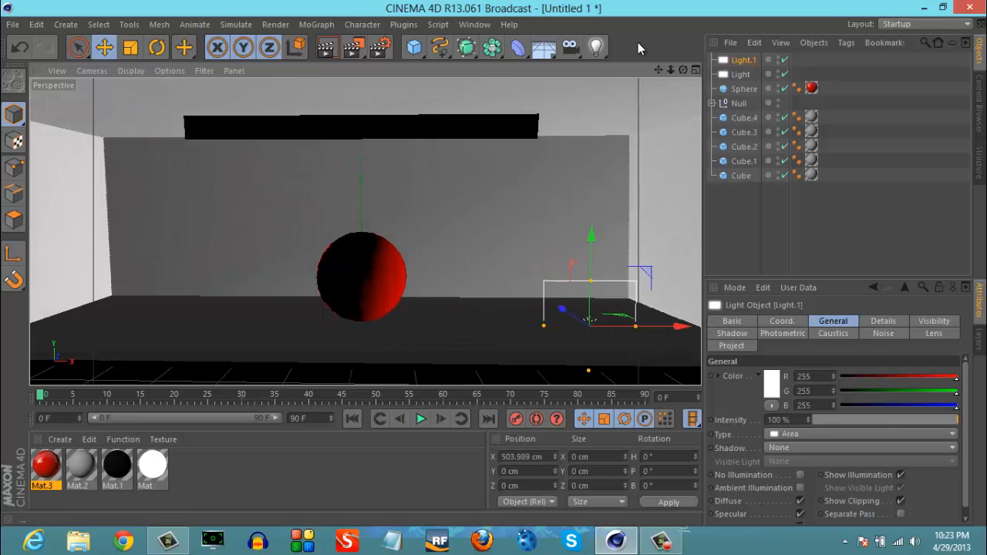
- Add a third area light at about X -683 cm and a fourth raised to about Y 173 cm and pulled along Z in front of the sphere
drag(606, 54, 722, 91)
drag(451, 324, 151, 333)
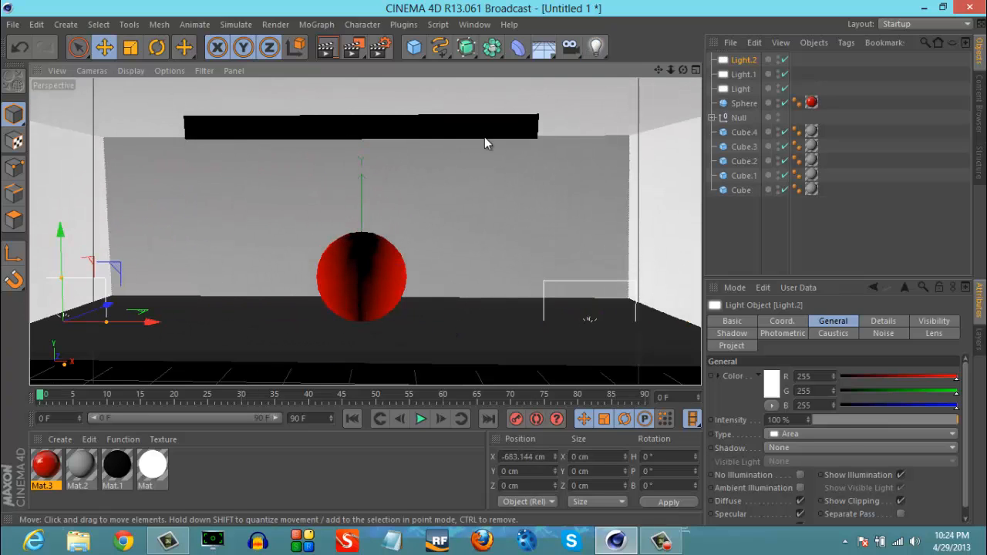
drag(595, 51, 732, 93)
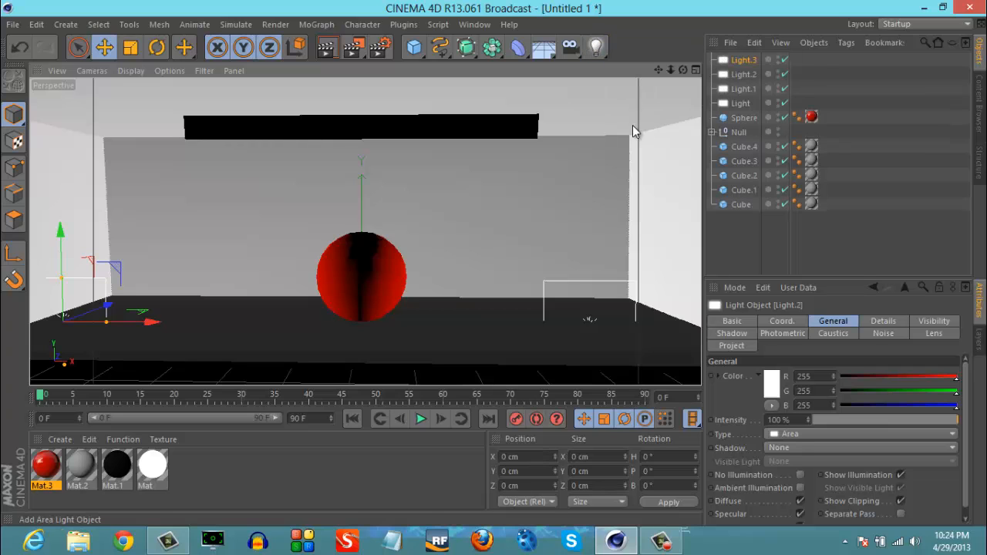
drag(366, 312, 364, 180)
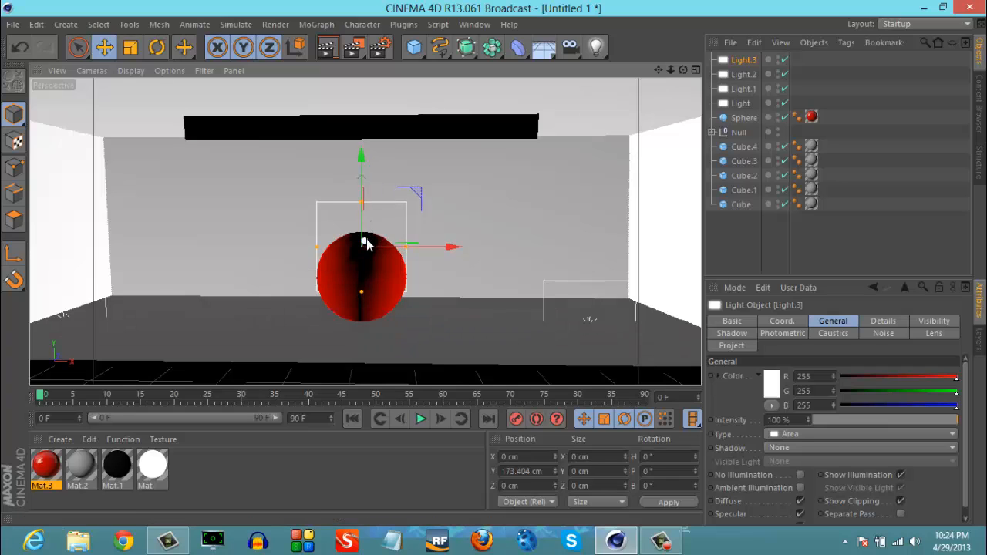
drag(363, 242, 308, 310)
click(506, 218)
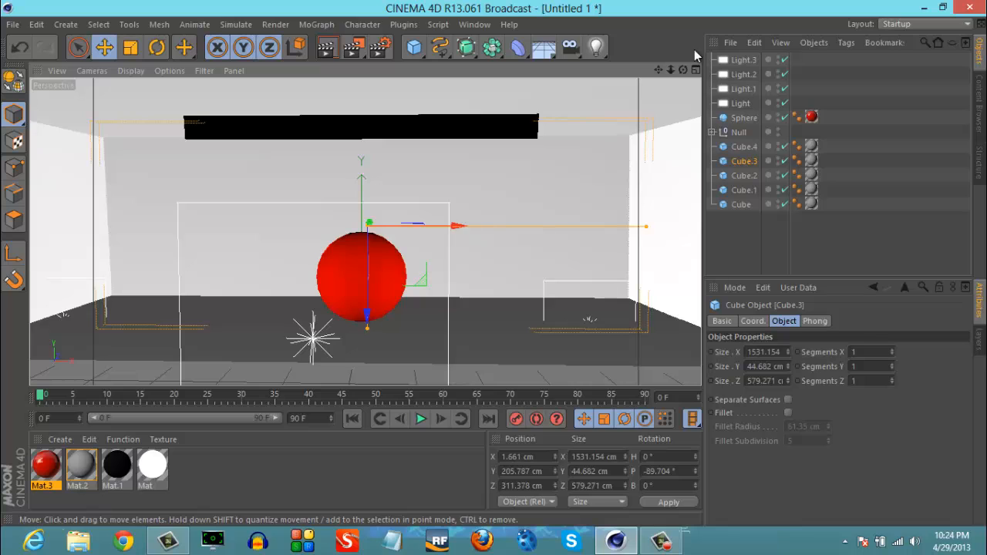
- Render the perspective view to preview the room and red sphere under the four area lights
scroll(494, 262, up, 3)
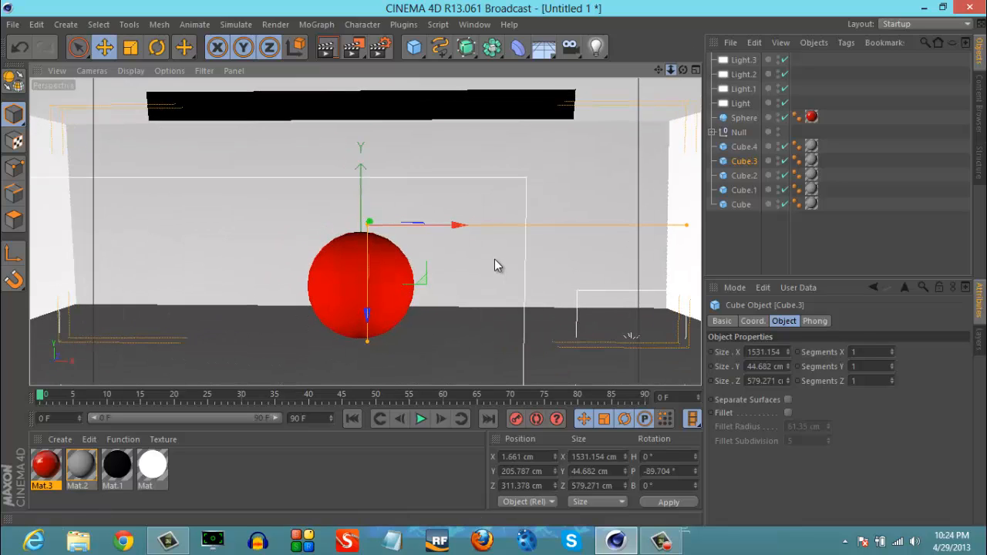
click(329, 50)
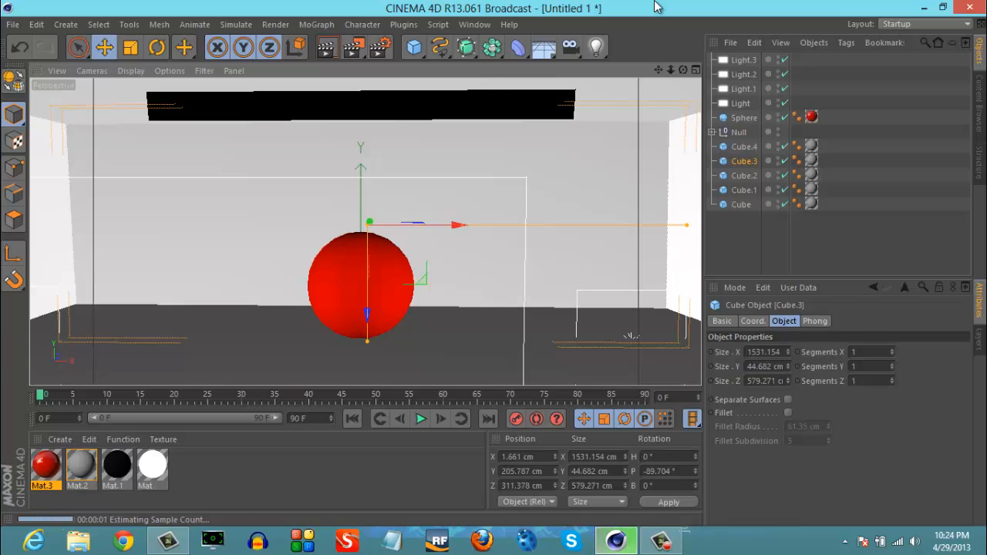